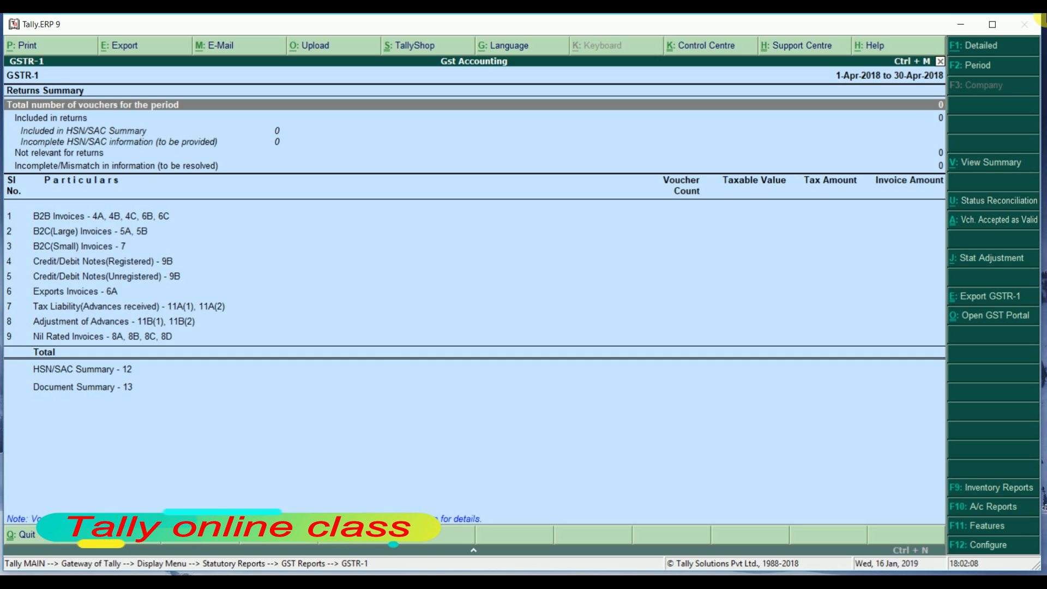
Leave the empty GSTR-1 B2B Invoices report and return to Gateway of Tally
{"action": "key", "text": "Down"}
{"action": "key", "text": "Down"}
{"action": "key", "text": "Down"}
{"action": "key", "text": "Down"}
{"action": "key", "text": "Down"}
{"action": "key", "text": "Down"}
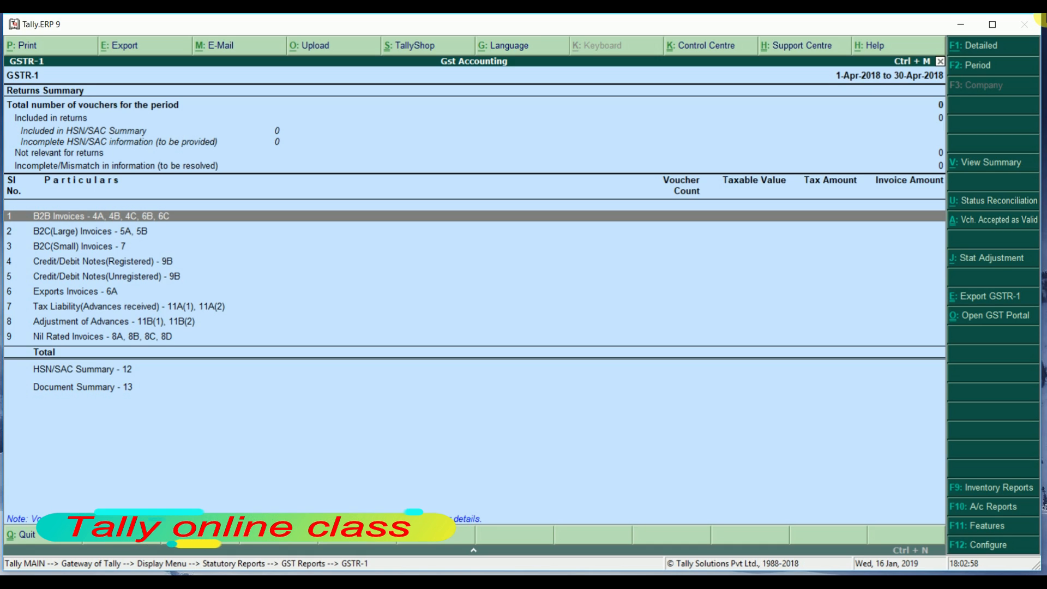
{"action": "key", "text": "Escape"}
{"action": "key", "text": "Escape"}
{"action": "key", "text": "Escape"}
{"action": "key", "text": "Escape"}
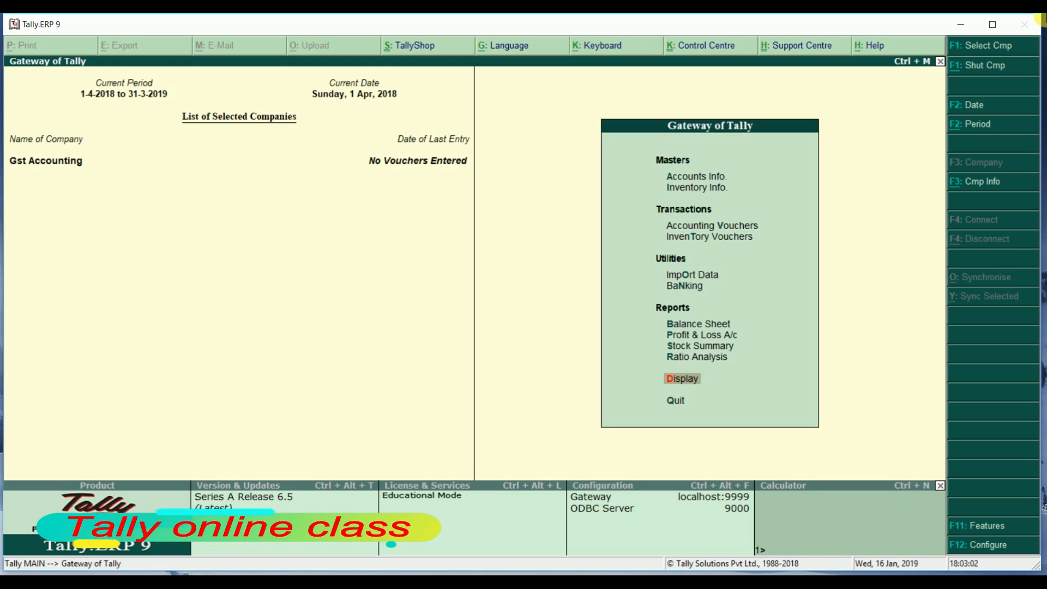
Start a Sales voucher with reference 101 and begin creating a new party ledger
{"action": "key", "text": "Up"}
{"action": "key", "text": "Up"}
{"action": "key", "text": "Up"}
{"action": "key", "text": "Up"}
{"action": "key", "text": "Up"}
{"action": "key", "text": "Up"}
{"action": "key", "text": "Up"}
{"action": "key", "text": "Up"}
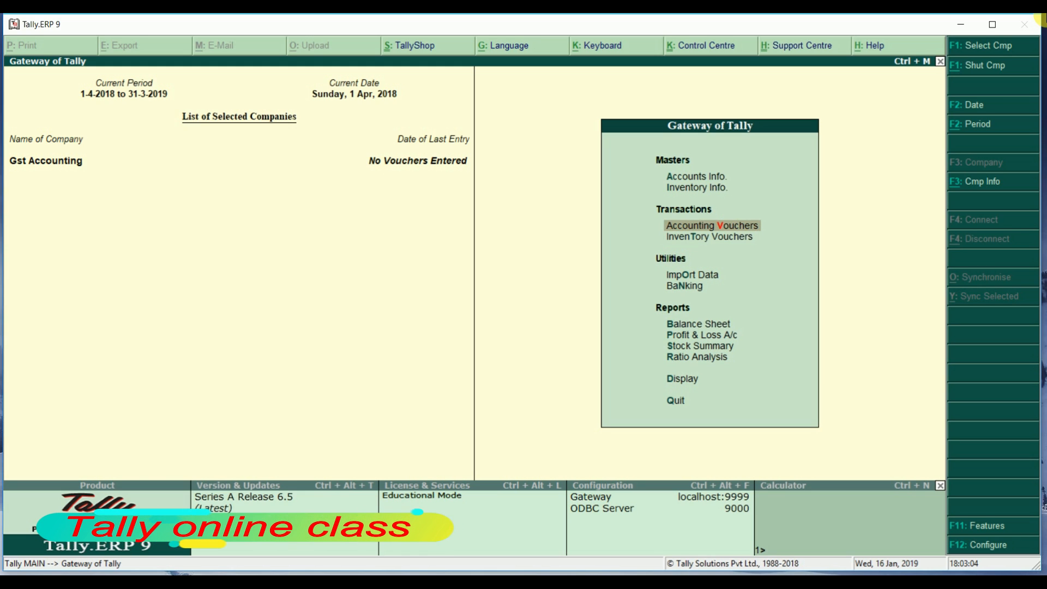
{"action": "key", "text": "Return"}
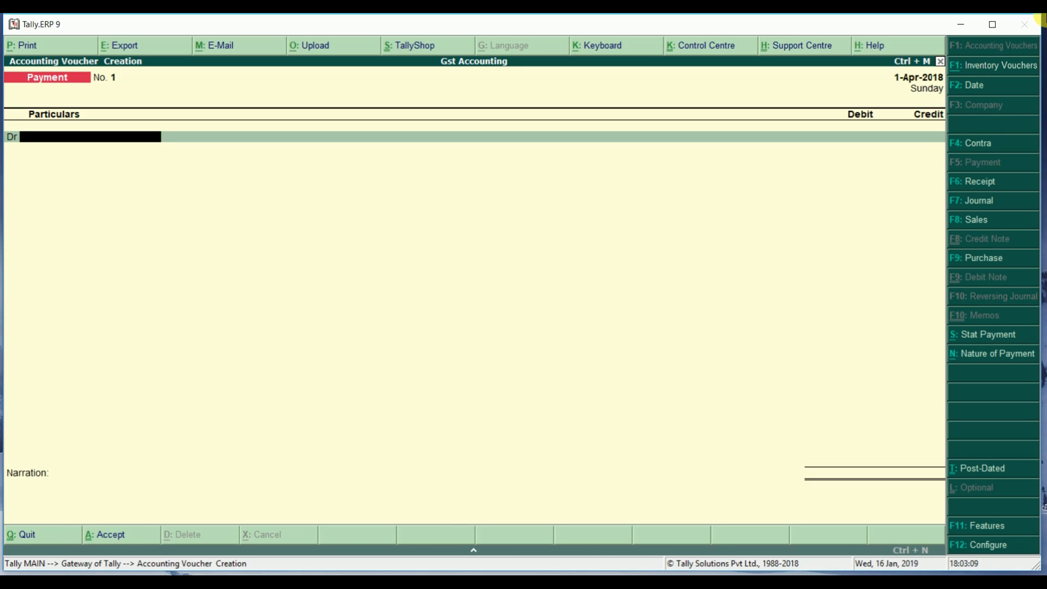
{"action": "key", "text": "F9"}
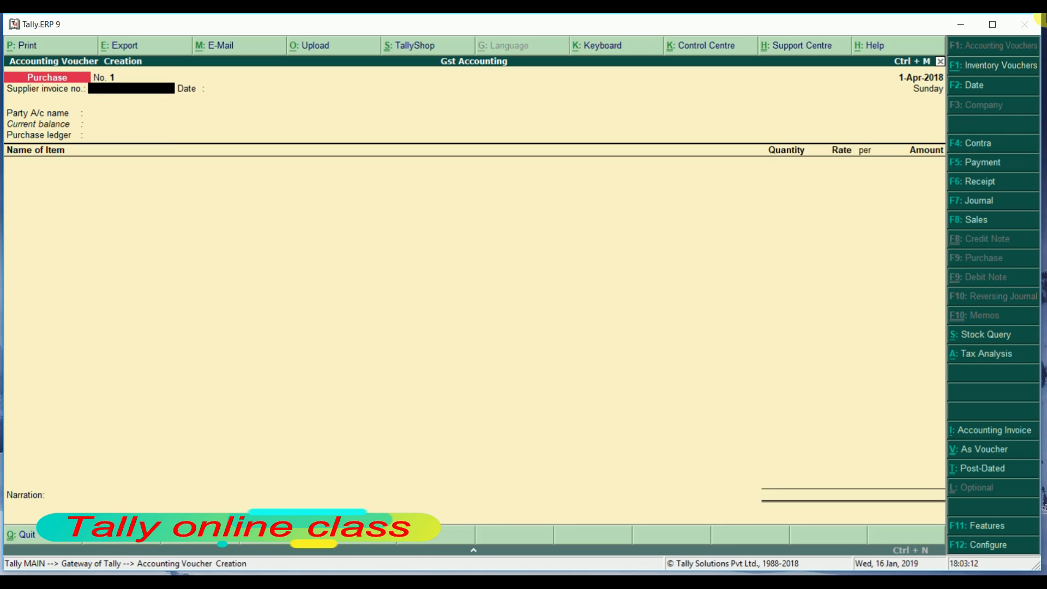
{"action": "key", "text": "F8"}
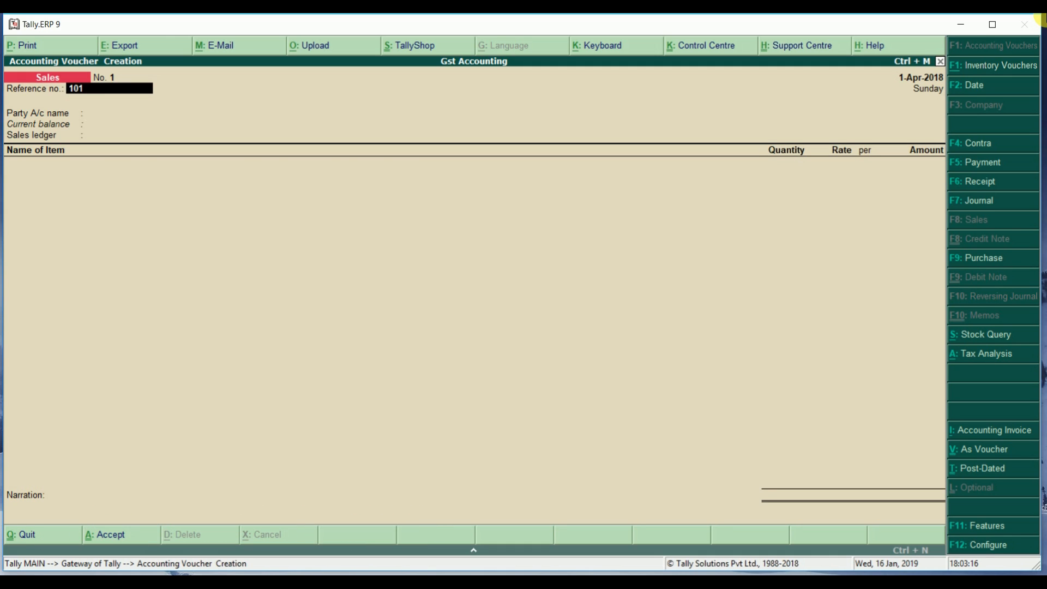
{"action": "key", "text": "Return"}
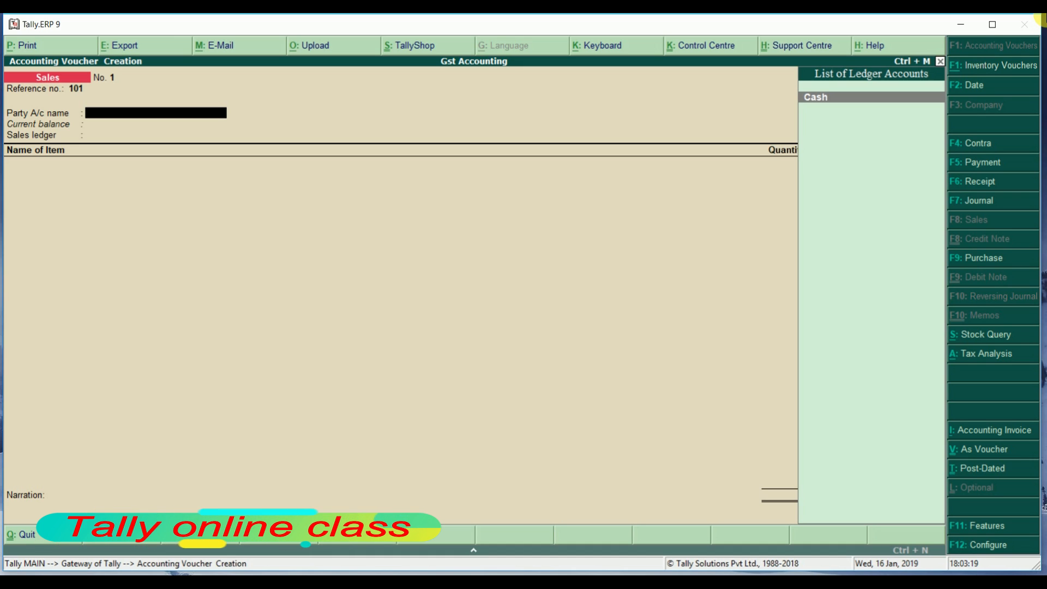
{"action": "key", "text": "alt+c"}
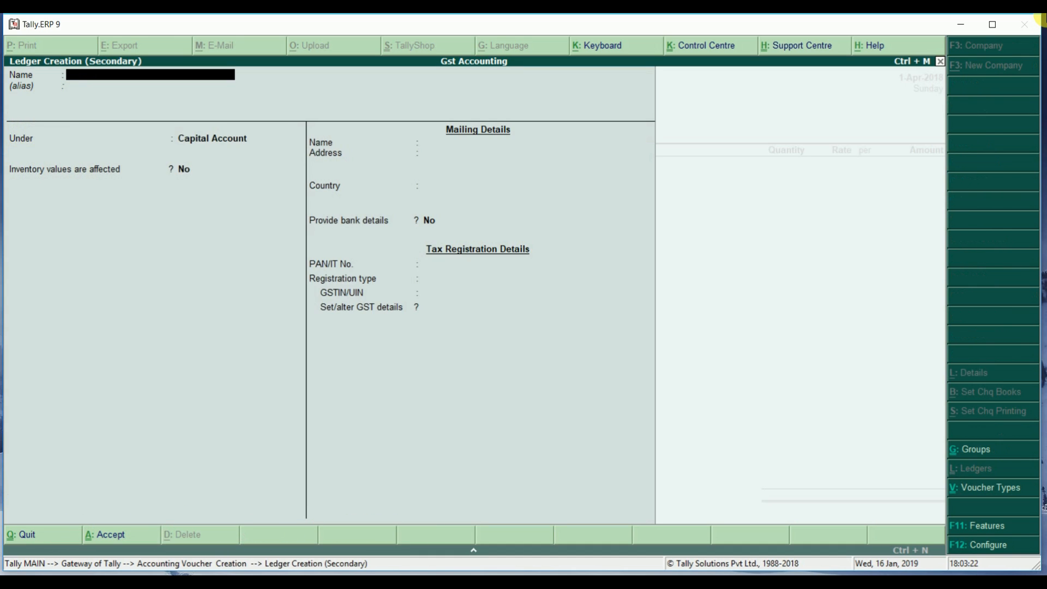
Name the new ledger Bala Ji Traders and place it under Sundry Debtors
{"action": "type", "text": "Bala Ji Traders"}
{"action": "key", "text": "Return"}
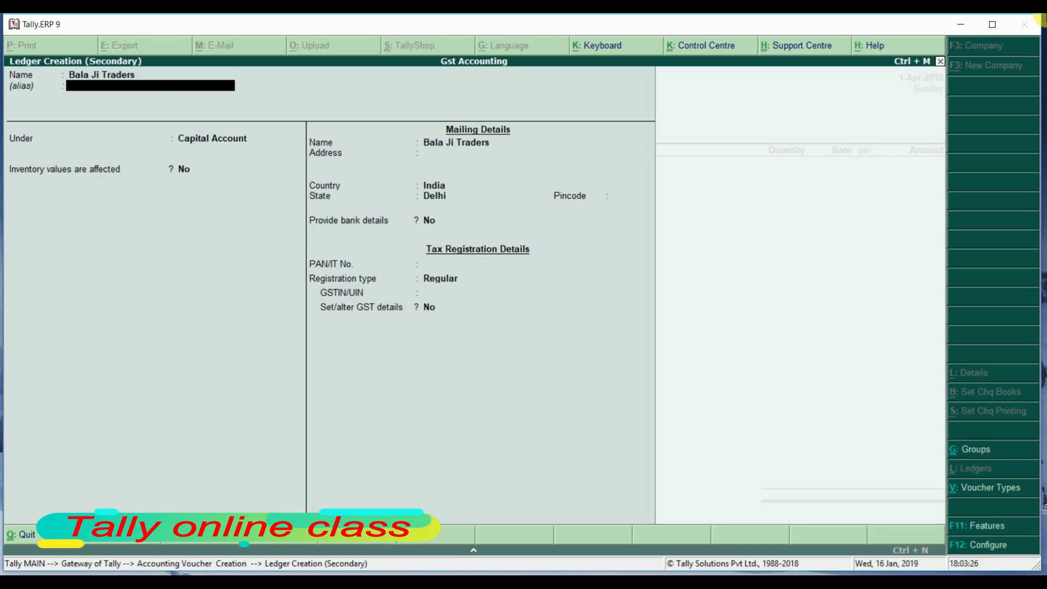
{"action": "key", "text": "Return"}
{"action": "type", "text": "S"}
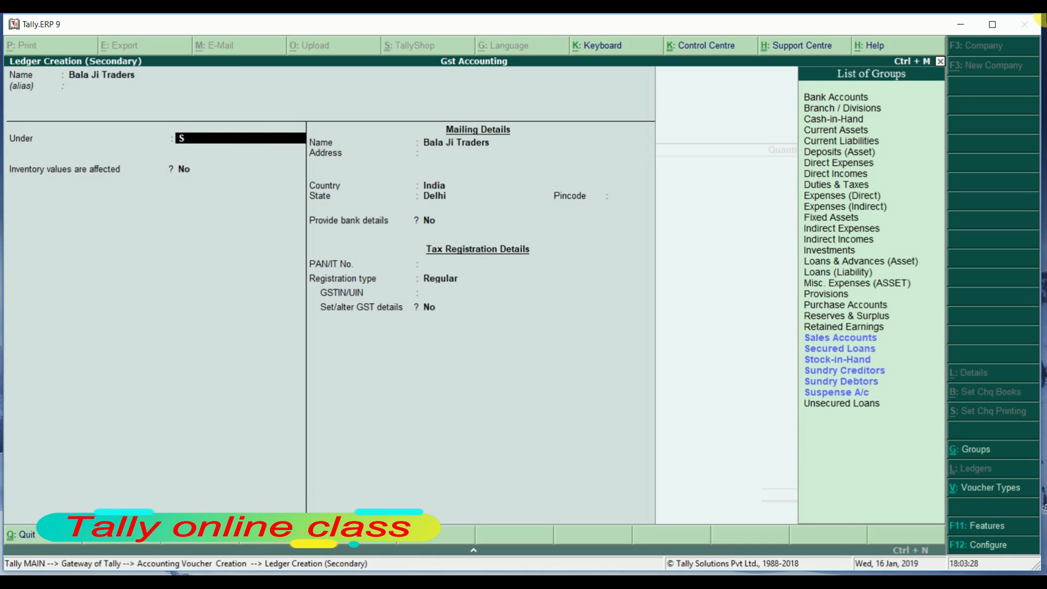
{"action": "key", "text": "Down"}
{"action": "key", "text": "Down"}
{"action": "key", "text": "Down"}
{"action": "key", "text": "Down"}
{"action": "key", "text": "Down"}
{"action": "key", "text": "Return"}
{"action": "key", "text": "Return"}
{"action": "key", "text": "Return"}
{"action": "key", "text": "Return"}
{"action": "key", "text": "Return"}
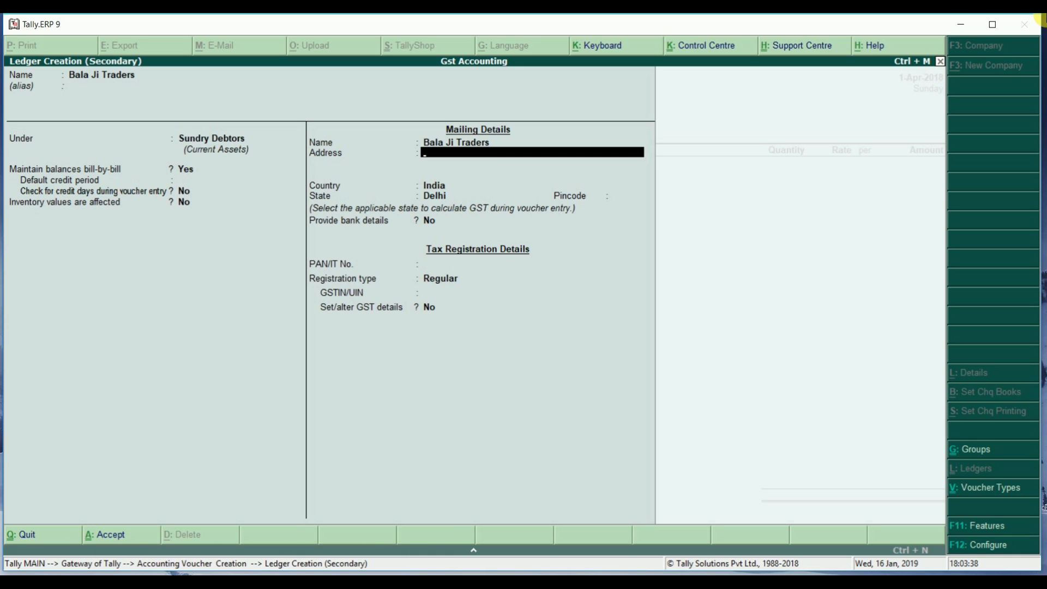
Set state Delhi and registration type Regular, copying the GSTIN from the browser
{"action": "key", "text": "Return"}
{"action": "key", "text": "Return"}
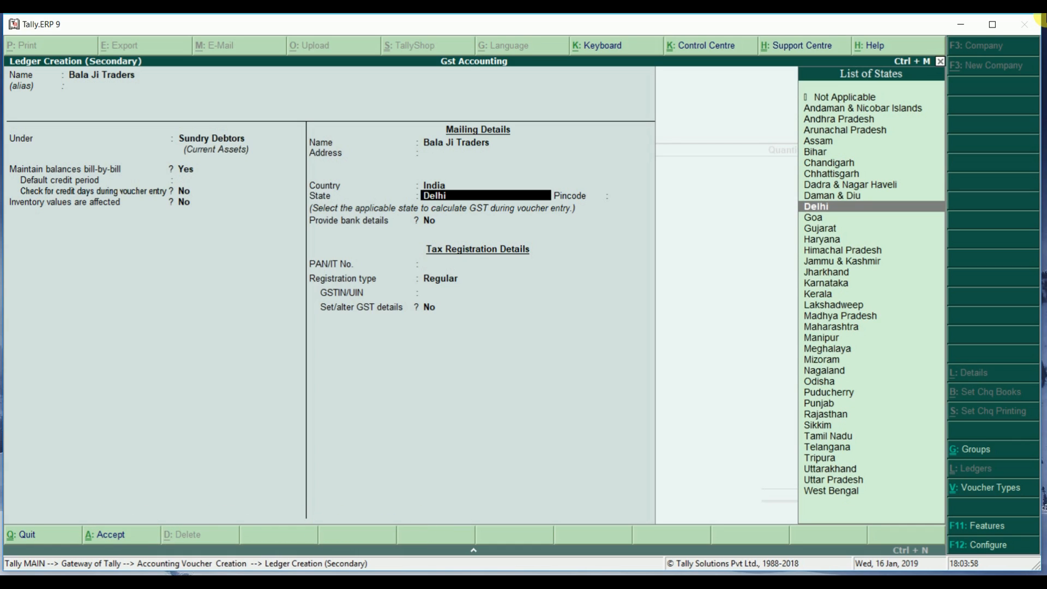
{"action": "key", "text": "Return"}
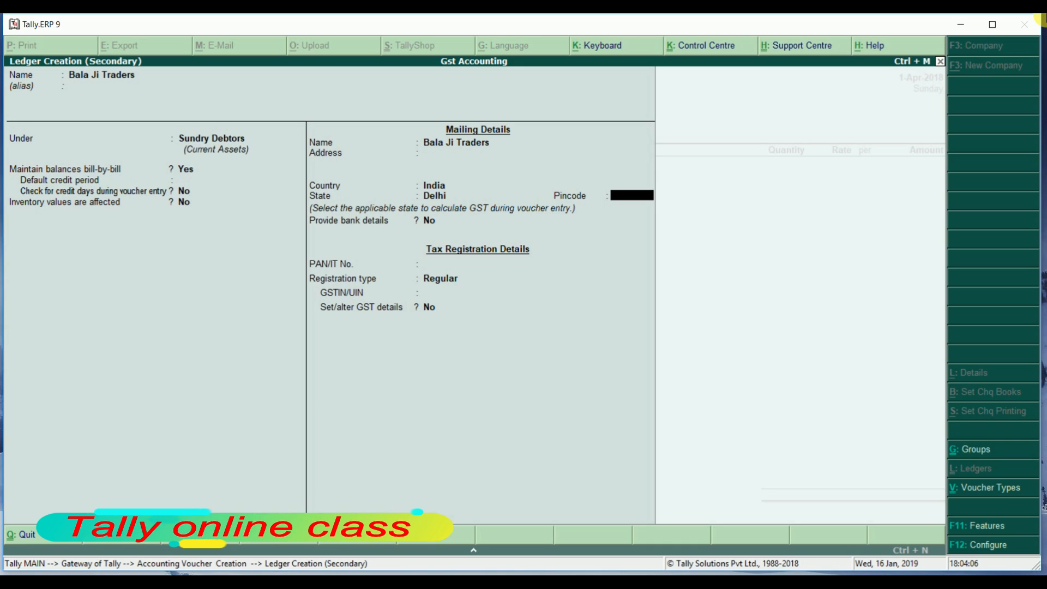
{"action": "key", "text": "Return"}
{"action": "key", "text": "Return"}
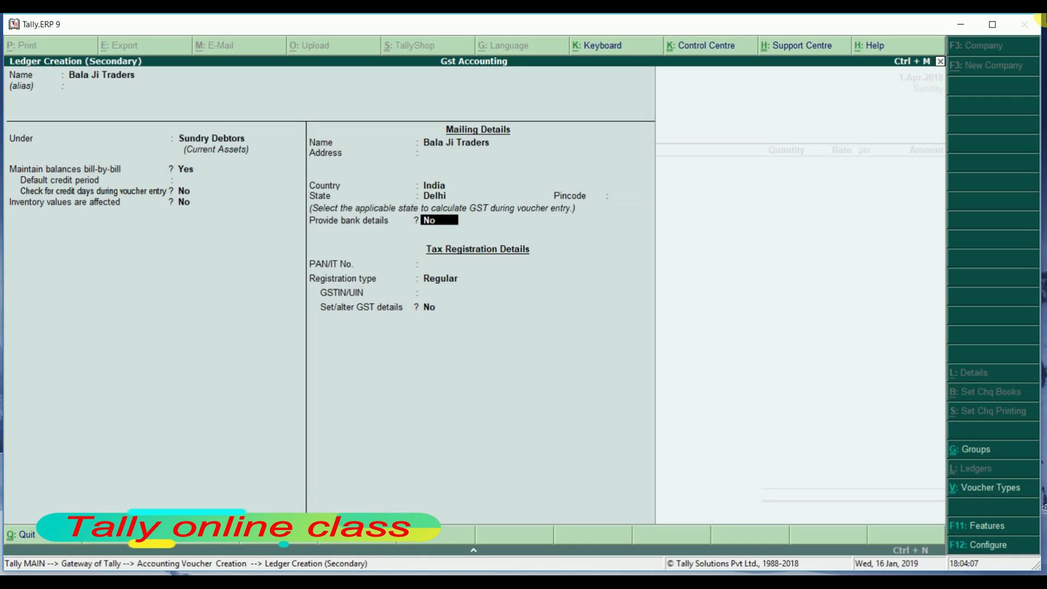
{"action": "key", "text": "Return"}
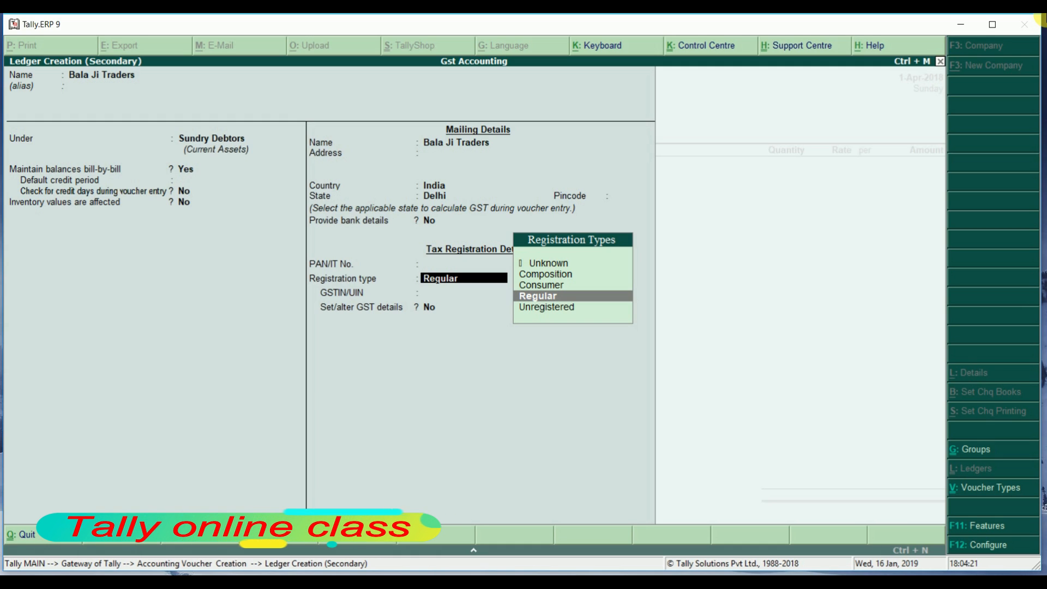
{"action": "key", "text": "Return"}
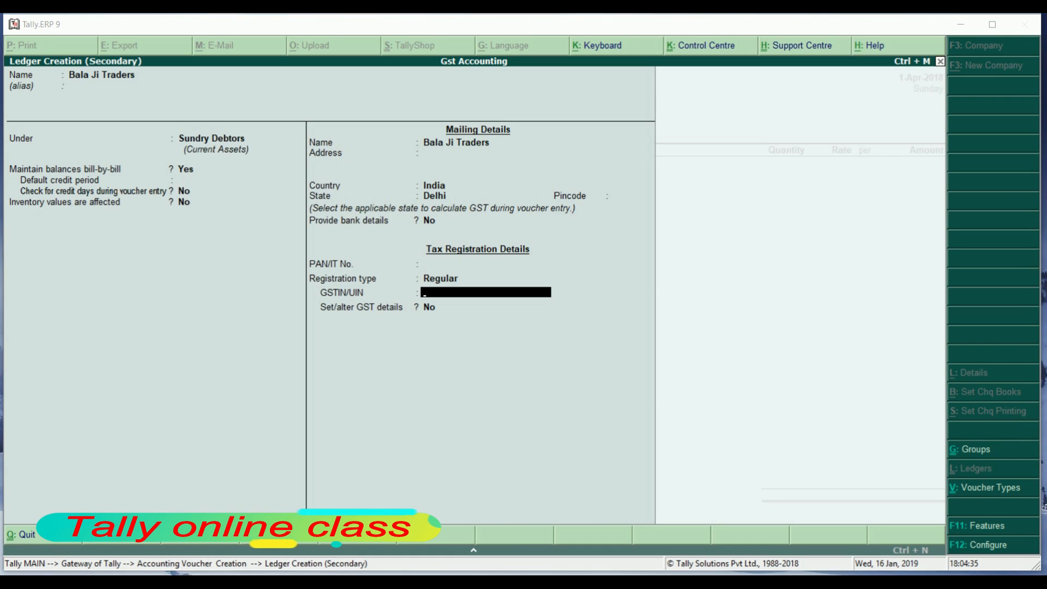
{"action": "key", "text": "alt+Tab"}
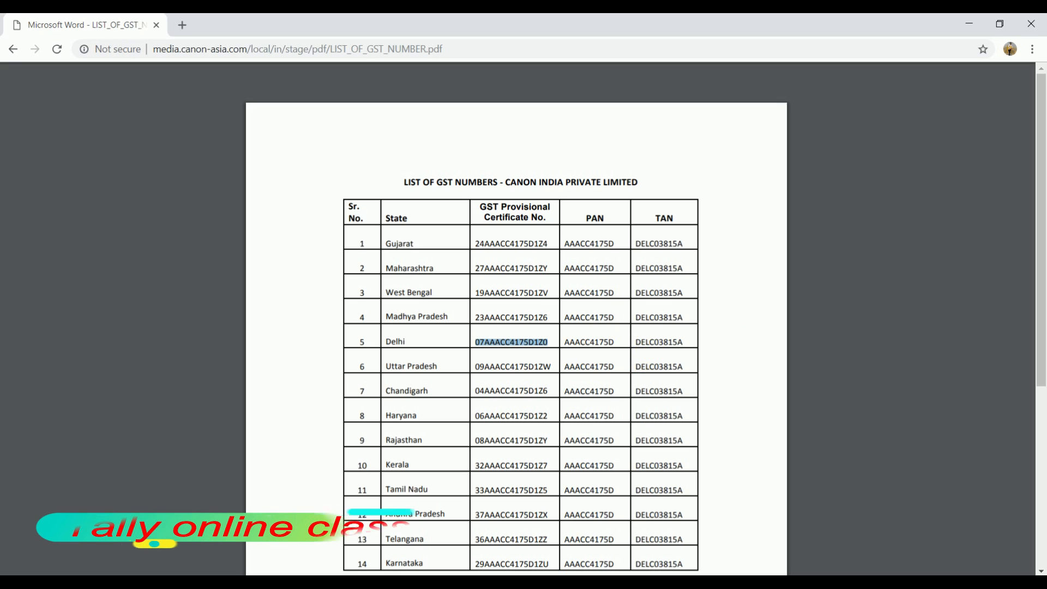
{"action": "key", "text": "alt+Tab"}
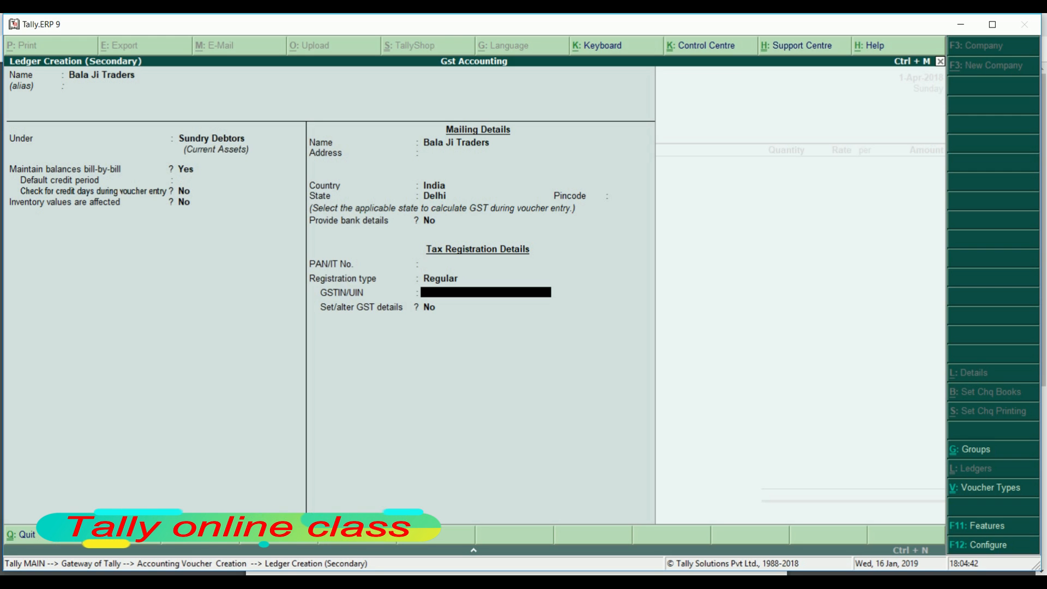
Paste the Delhi GSTIN and save the Bala Ji Traders ledger
{"action": "key", "text": "ctrl+alt+v"}
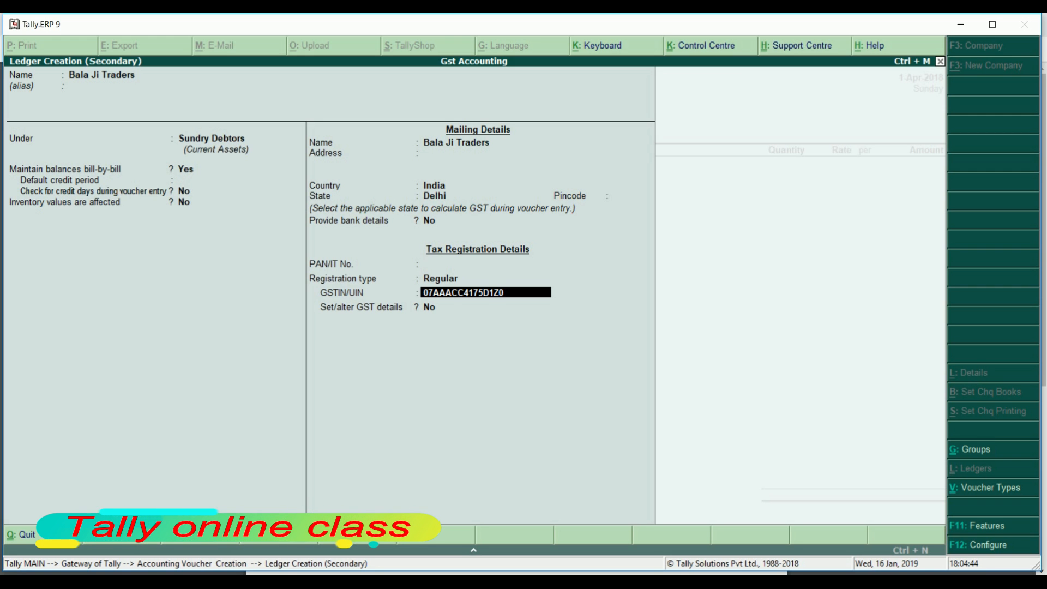
{"action": "key", "text": "Return"}
{"action": "key", "text": "Return"}
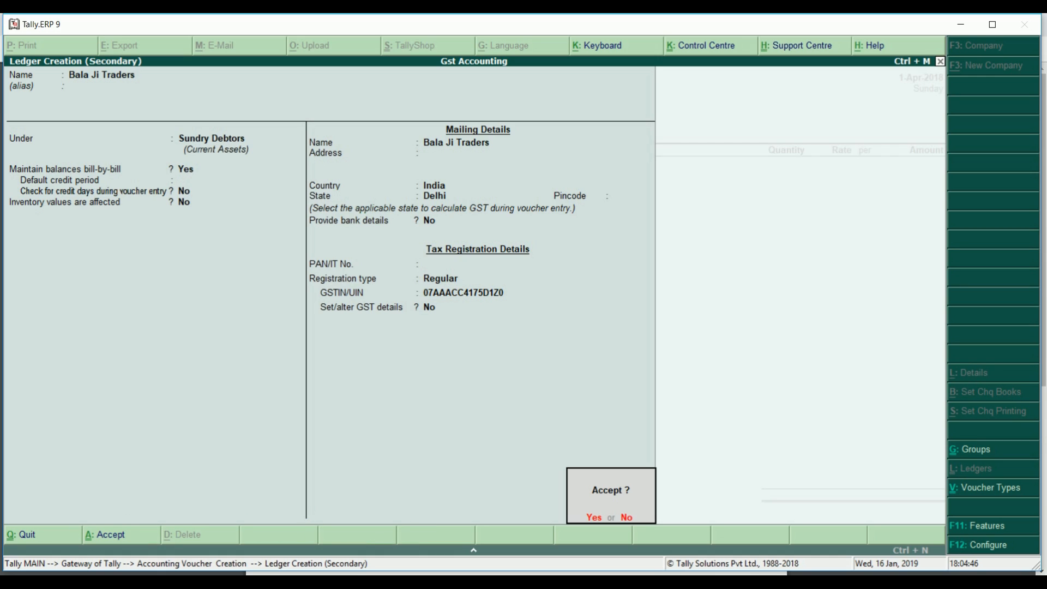
{"action": "key", "text": "Return"}
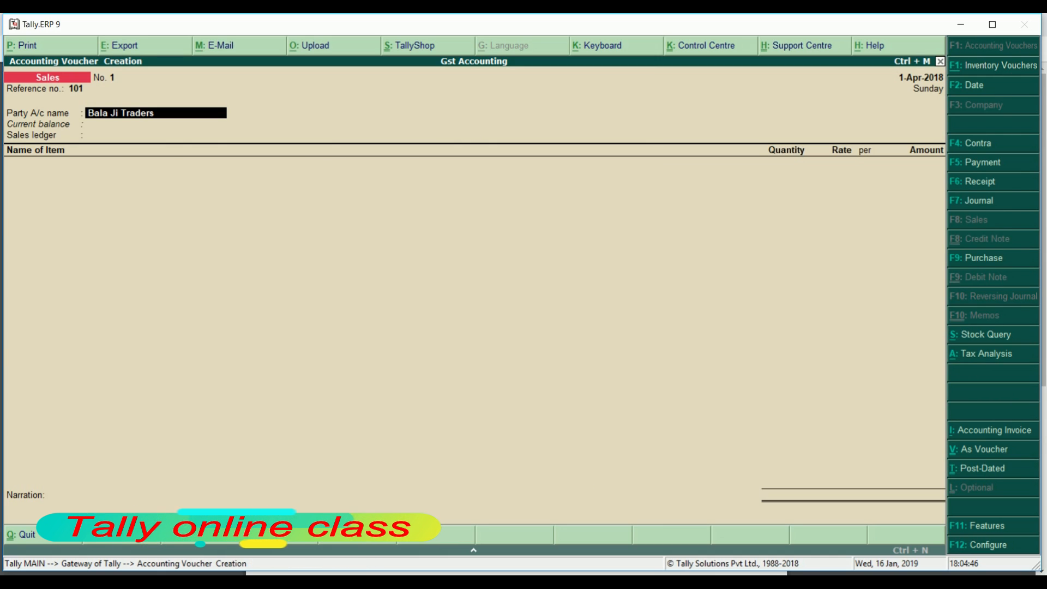
{"action": "key", "text": "Return"}
{"action": "key", "text": "Return"}
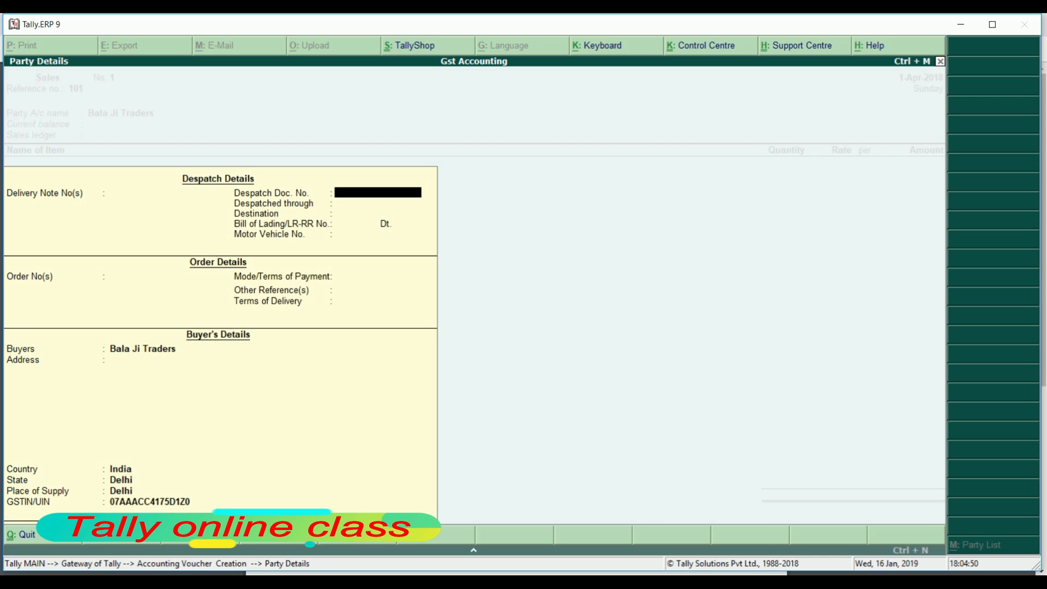
Exit Party Details and close the F11 accounting features without changes
{"action": "key", "text": "Escape"}
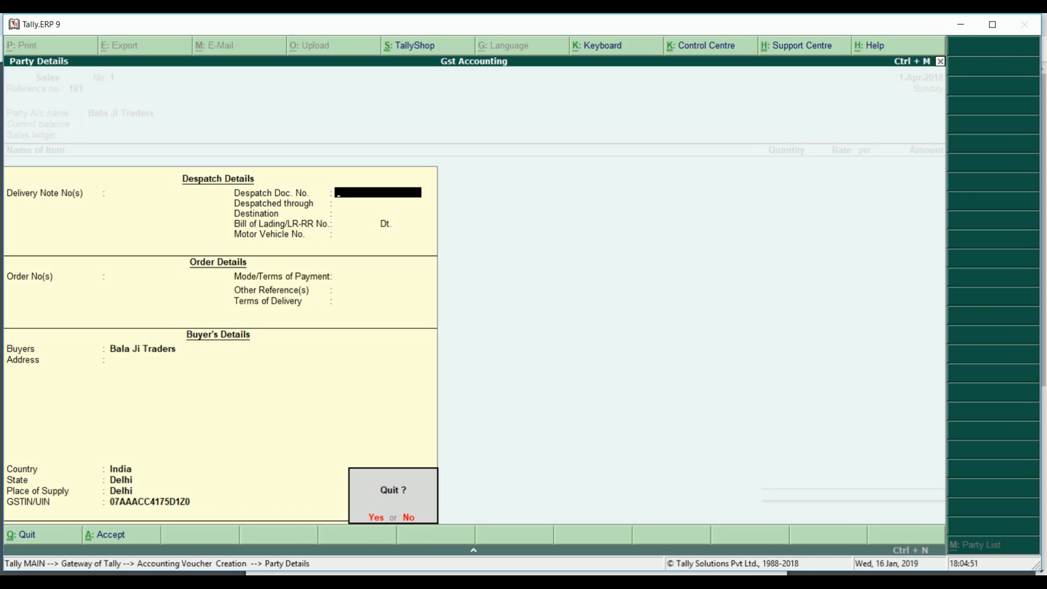
{"action": "key", "text": "Return"}
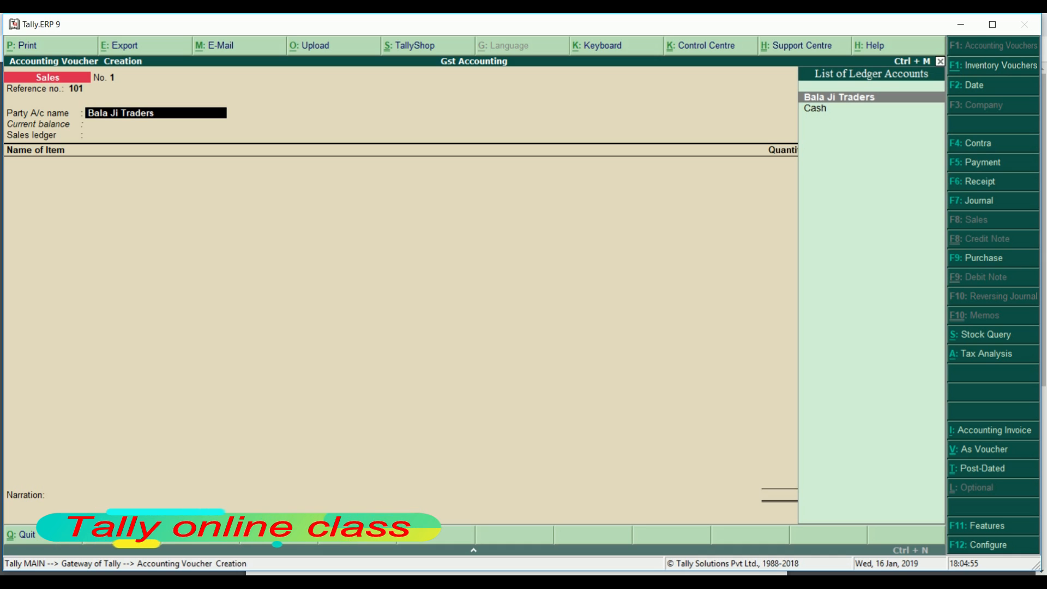
{"action": "key", "text": "F11"}
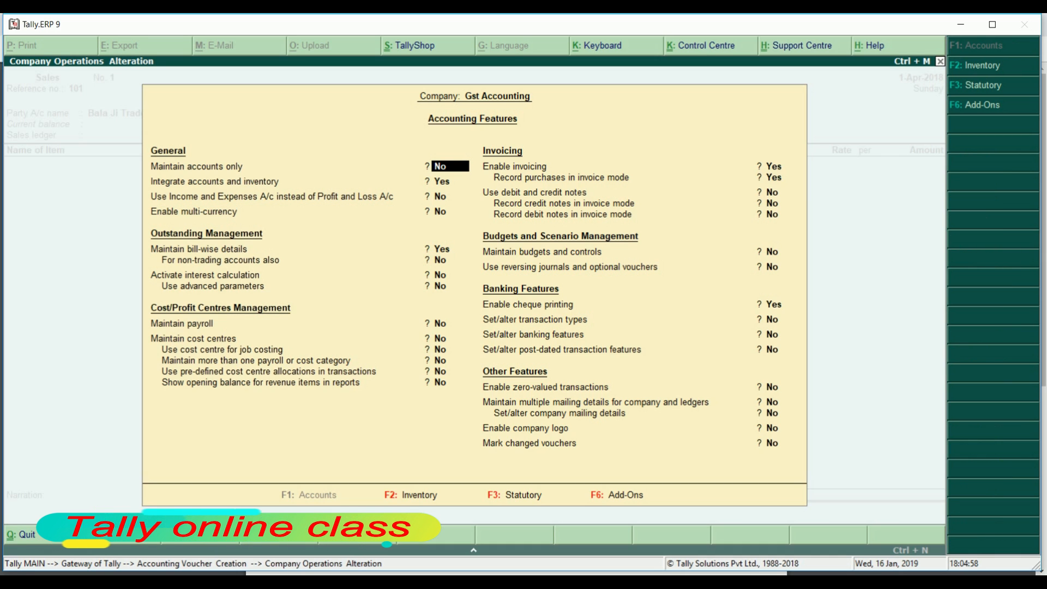
{"action": "key", "text": "Escape"}
{"action": "key", "text": "Return"}
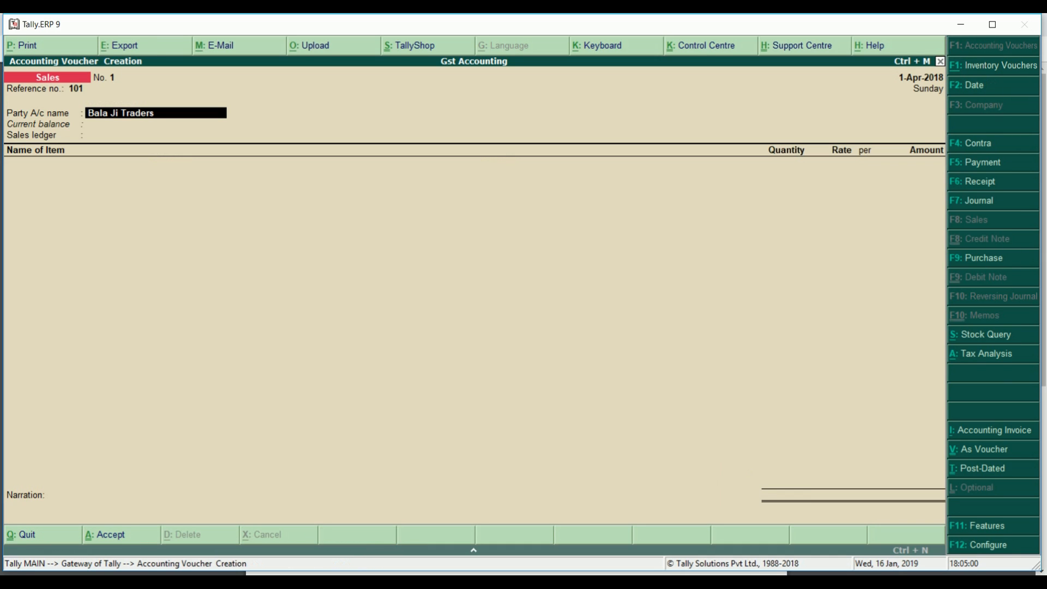
Fill Bala Ji Traders' party details with Delhi as state and place of supply
{"action": "key", "text": "F12"}
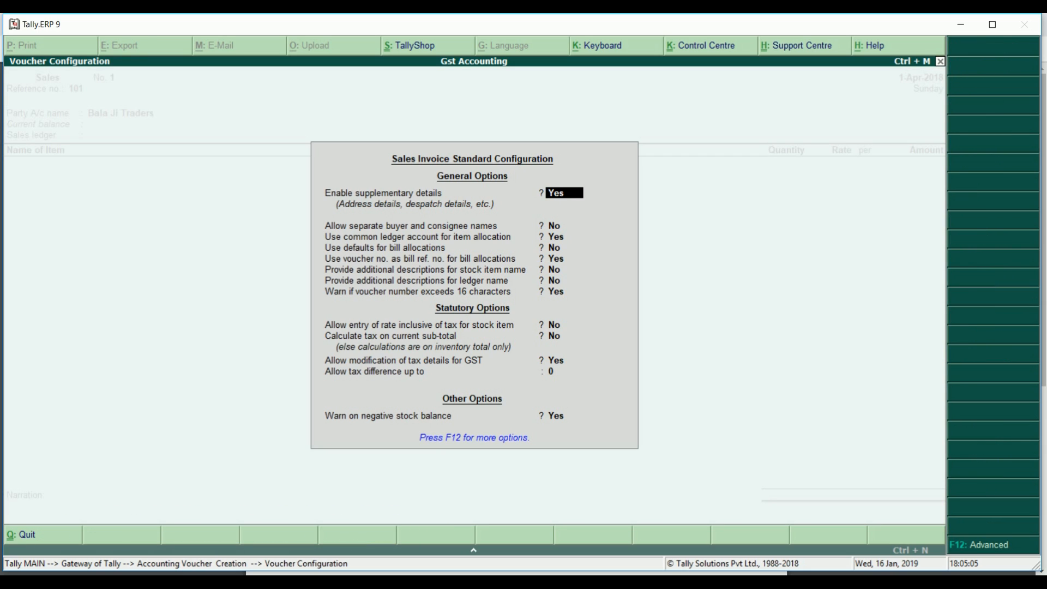
{"action": "key", "text": "ctrl+a"}
{"action": "key", "text": "Return"}
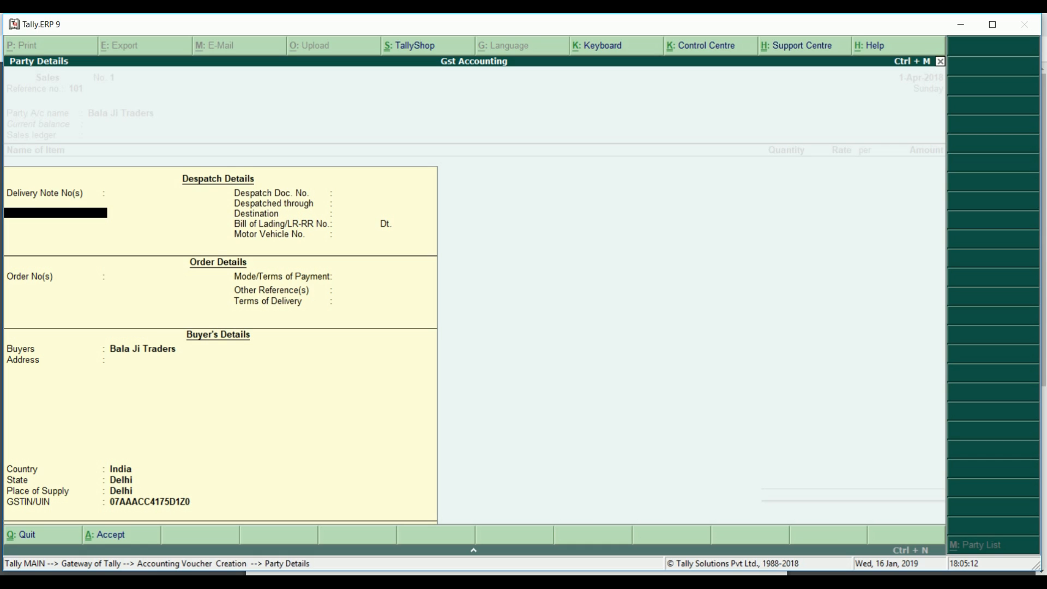
{"action": "key", "text": "Return"}
{"action": "key", "text": "Return"}
{"action": "key", "text": "Return"}
{"action": "key", "text": "Return"}
{"action": "key", "text": "Return"}
{"action": "key", "text": "Return"}
{"action": "key", "text": "Return"}
{"action": "key", "text": "Return"}
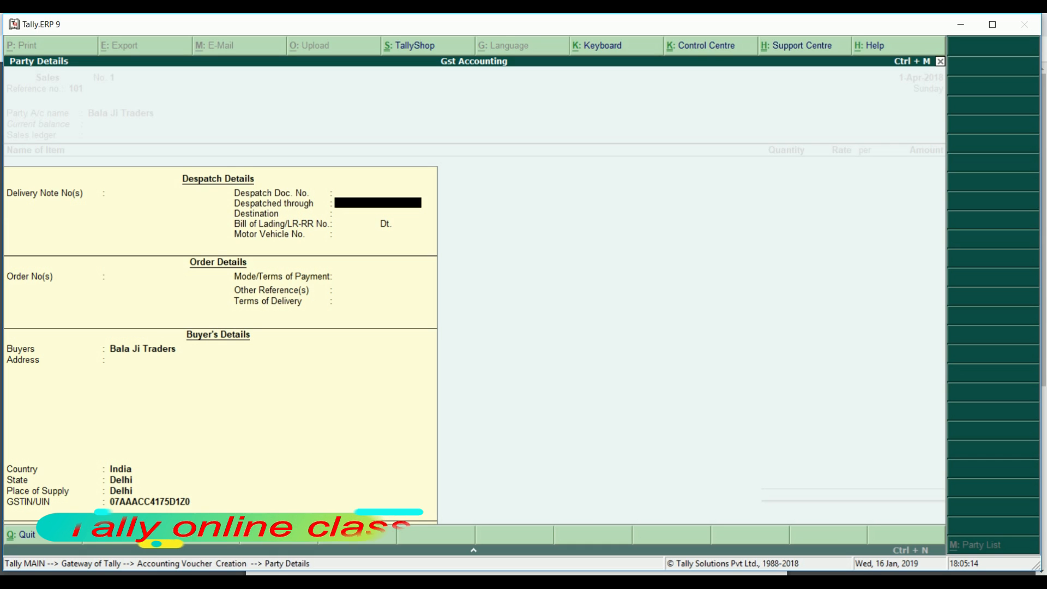
{"action": "key", "text": "Return"}
{"action": "key", "text": "Return"}
{"action": "key", "text": "Return"}
{"action": "key", "text": "Return"}
{"action": "key", "text": "Return"}
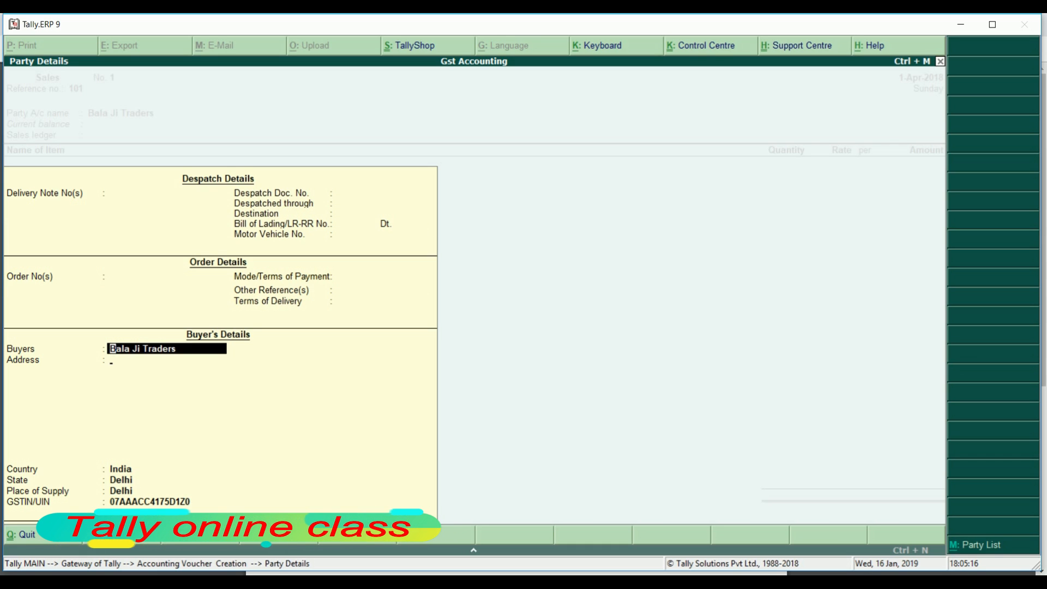
{"action": "key", "text": "Return"}
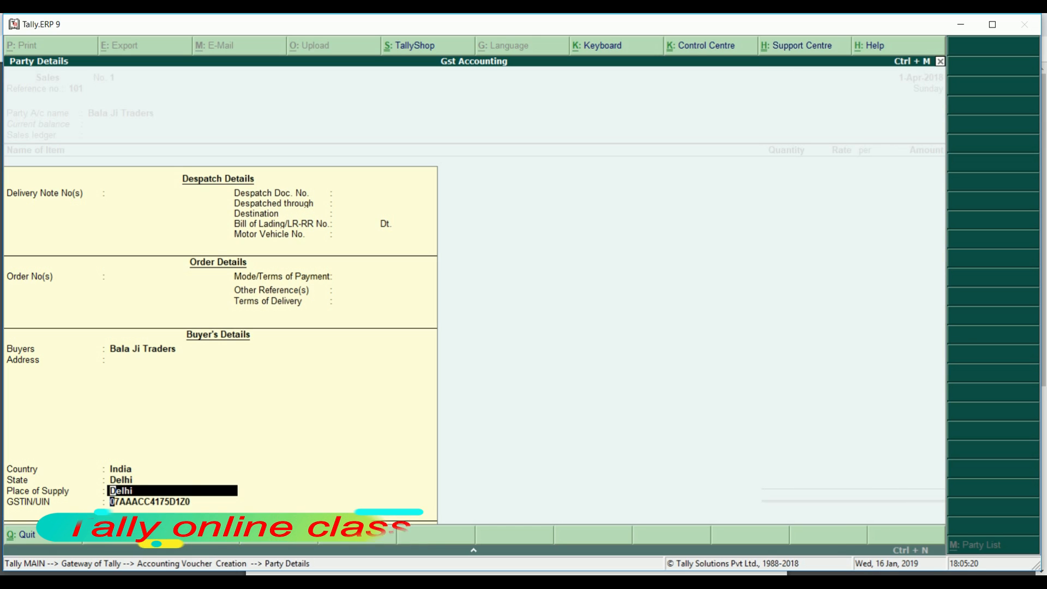
{"action": "key", "text": "Return"}
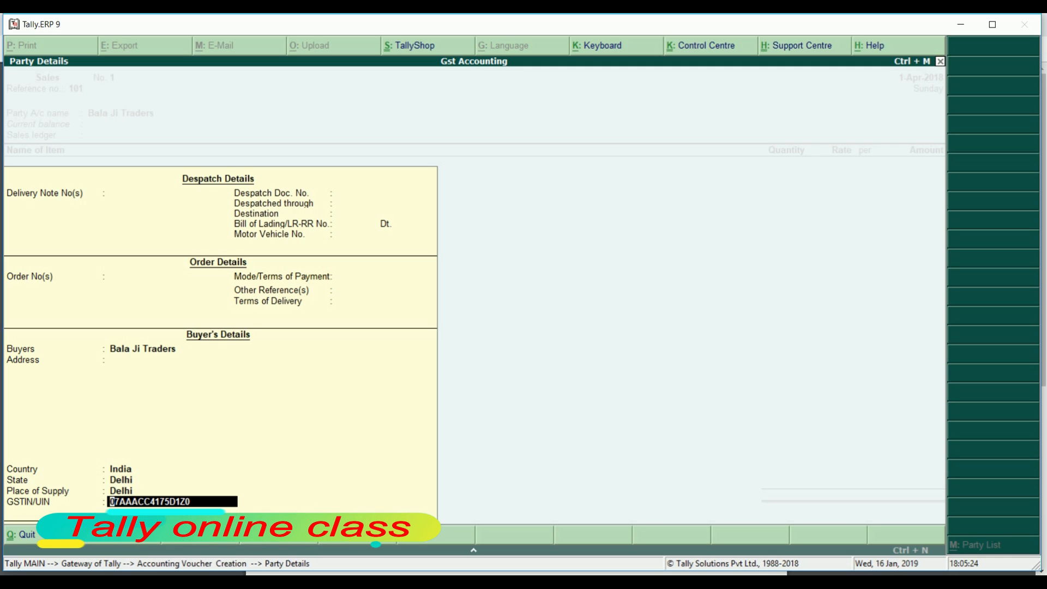
{"action": "key", "text": "Return"}
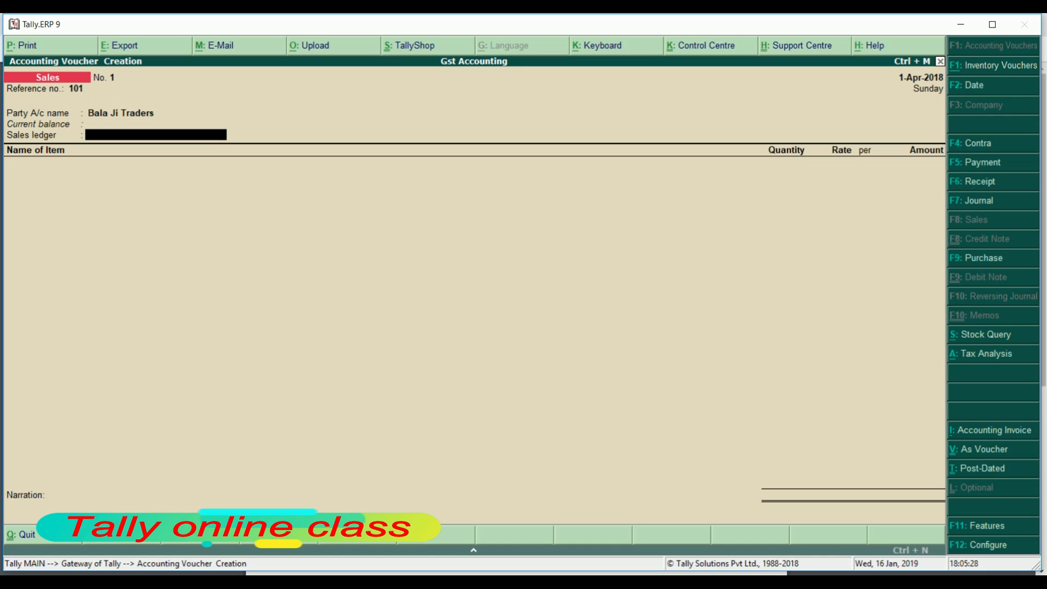
Create a ledger named Sales under Sales Accounts
{"action": "key", "text": "alt+c"}
{"action": "type", "text": "Sa"}
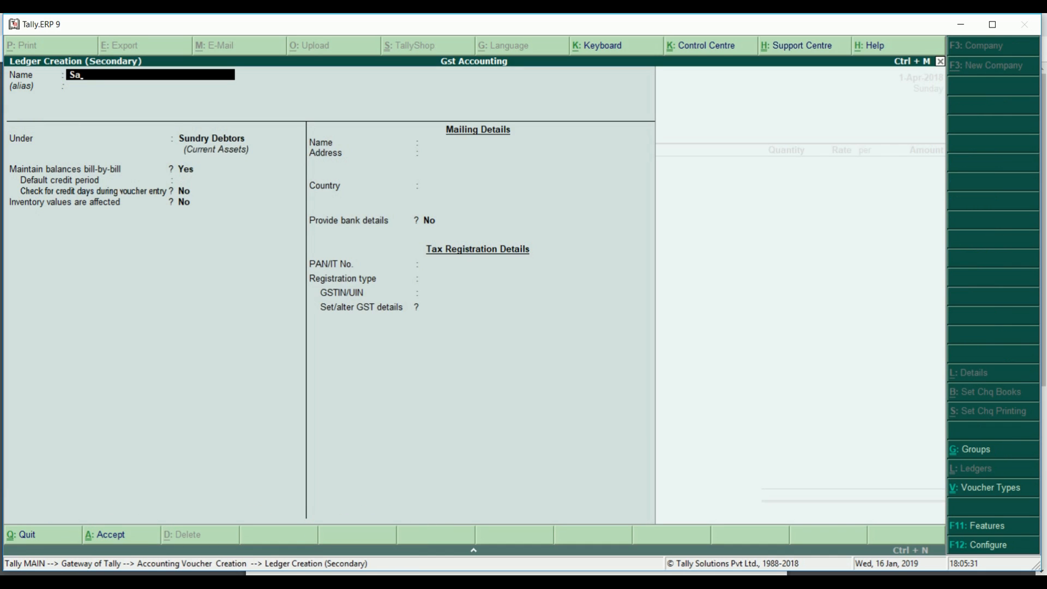
{"action": "type", "text": "les"}
{"action": "key", "text": "Return"}
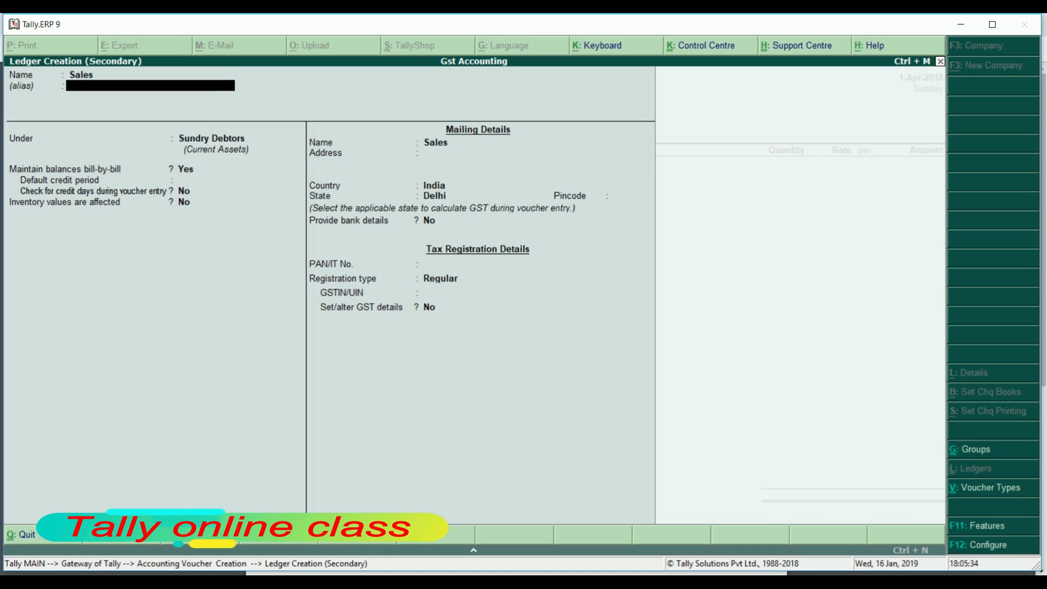
{"action": "type", "text": "Sales Accounts"}
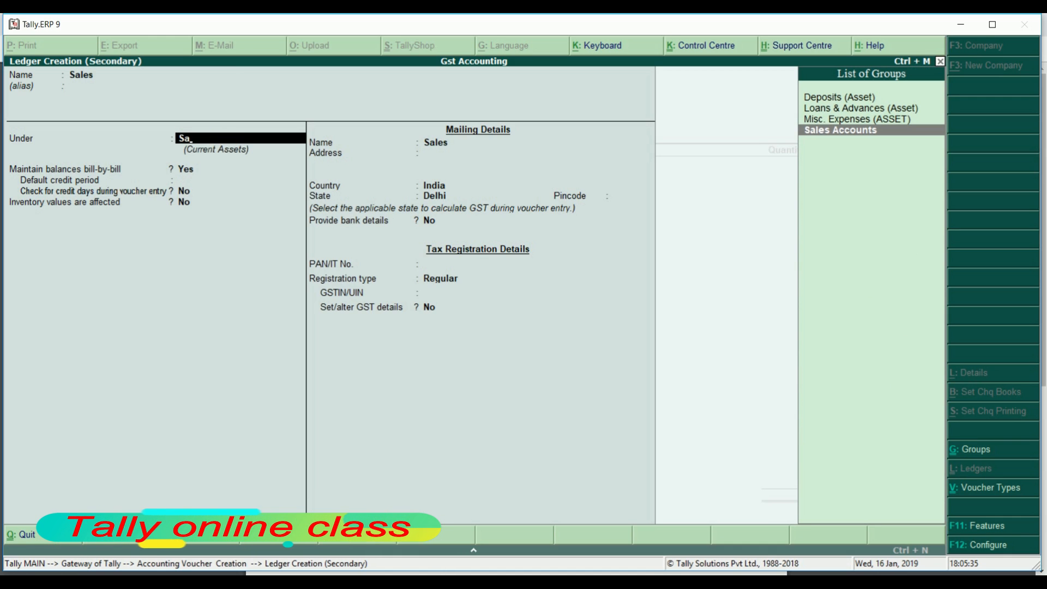
{"action": "key", "text": "Return"}
Make the Sales ledger affect inventory, GST applicable for Goods, and save it
{"action": "key", "text": "Return"}
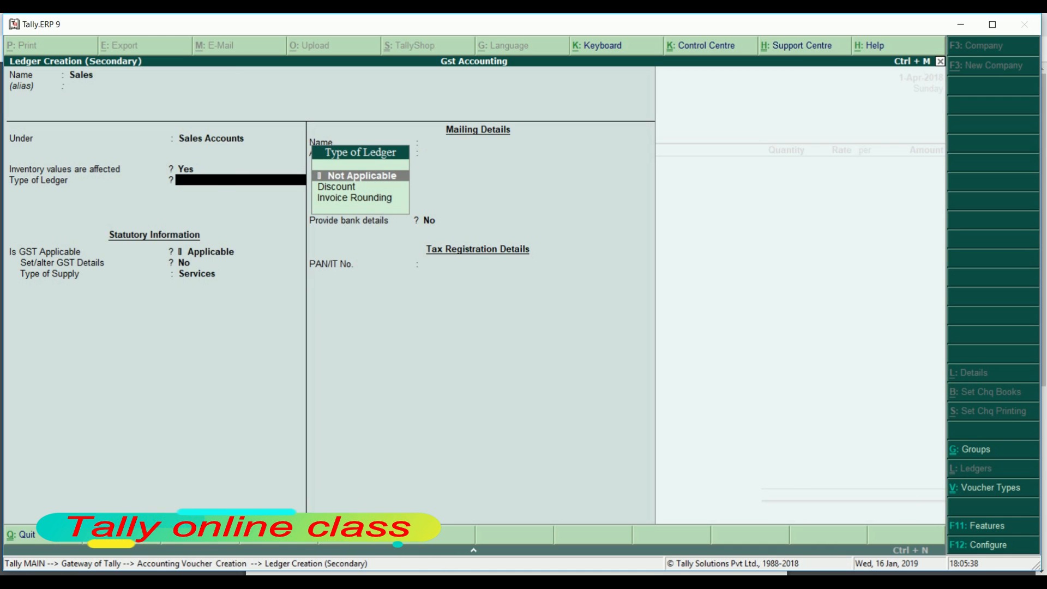
{"action": "key", "text": "Return"}
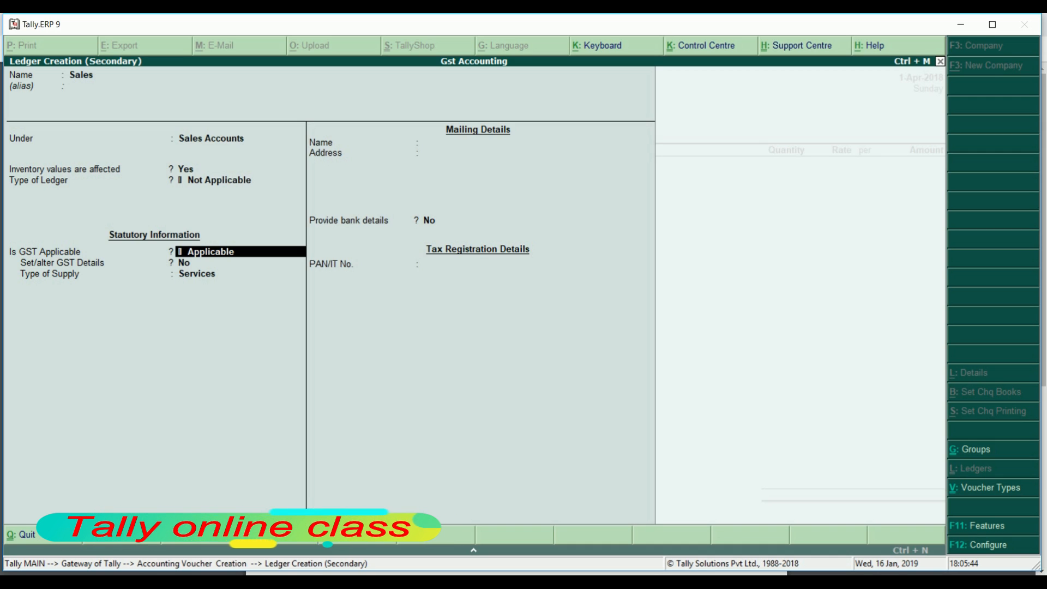
{"action": "key", "text": "Return"}
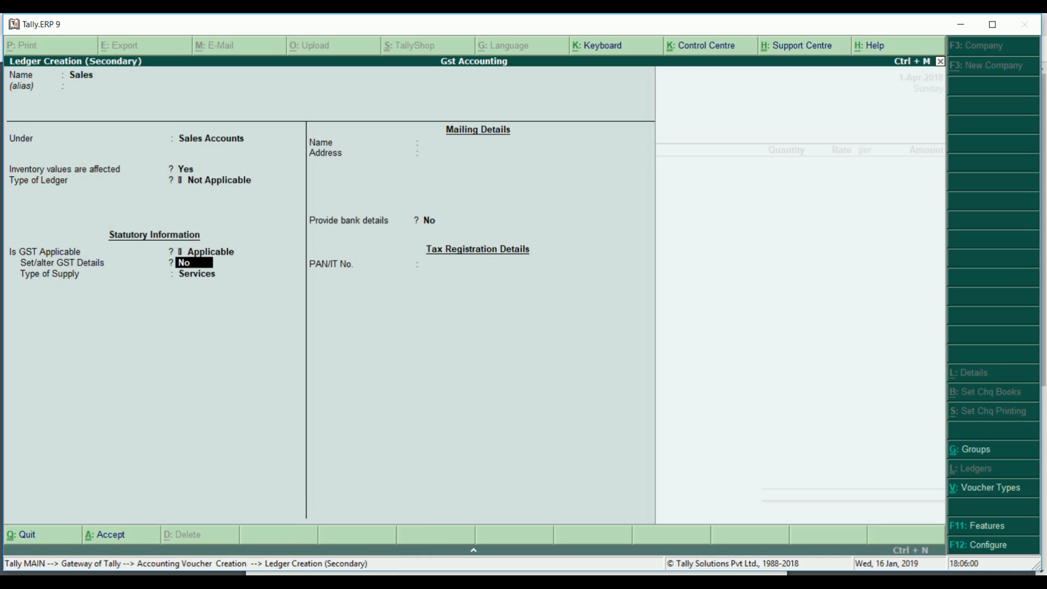
{"action": "key", "text": "Return"}
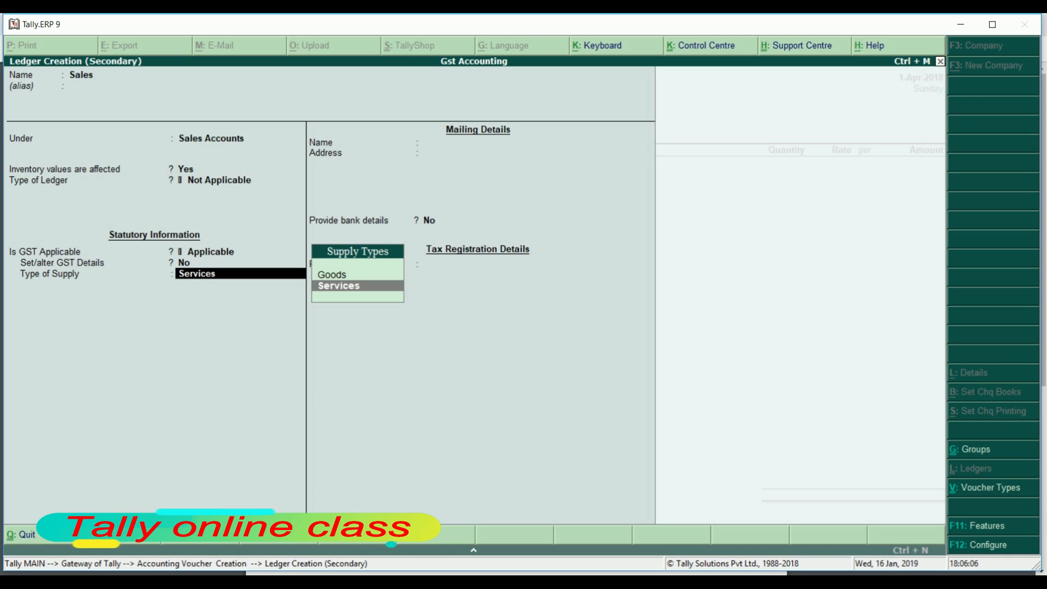
{"action": "key", "text": "Up"}
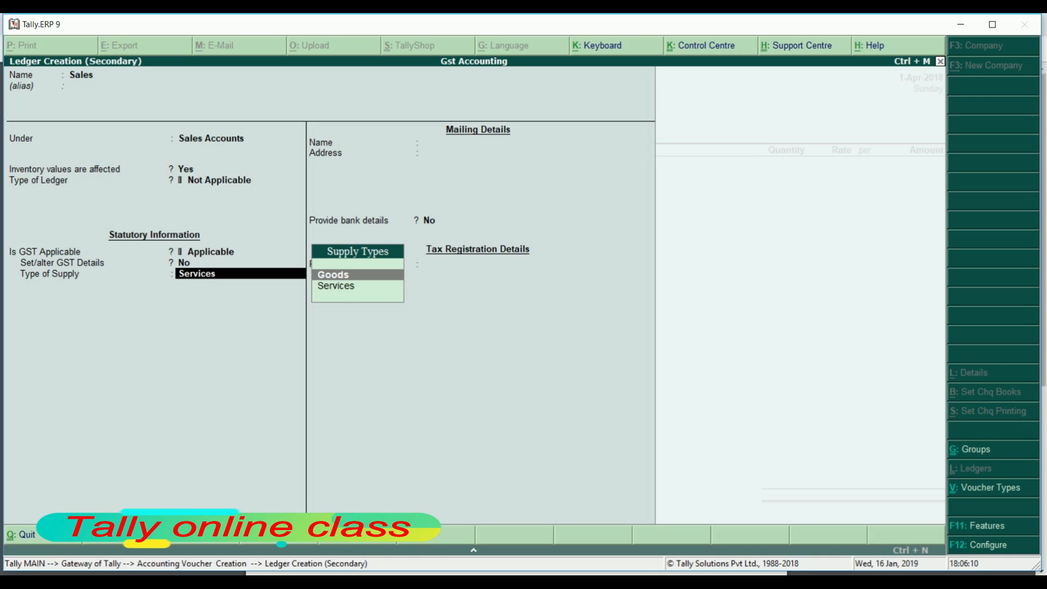
{"action": "key", "text": "Return"}
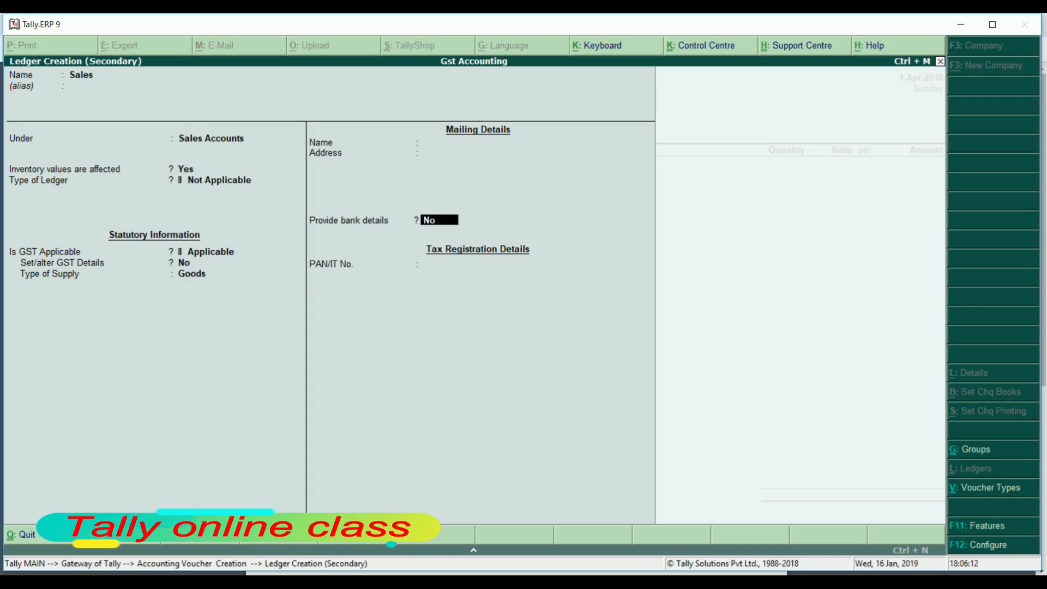
{"action": "key", "text": "Return"}
{"action": "key", "text": "Return"}
{"action": "key", "text": "Return"}
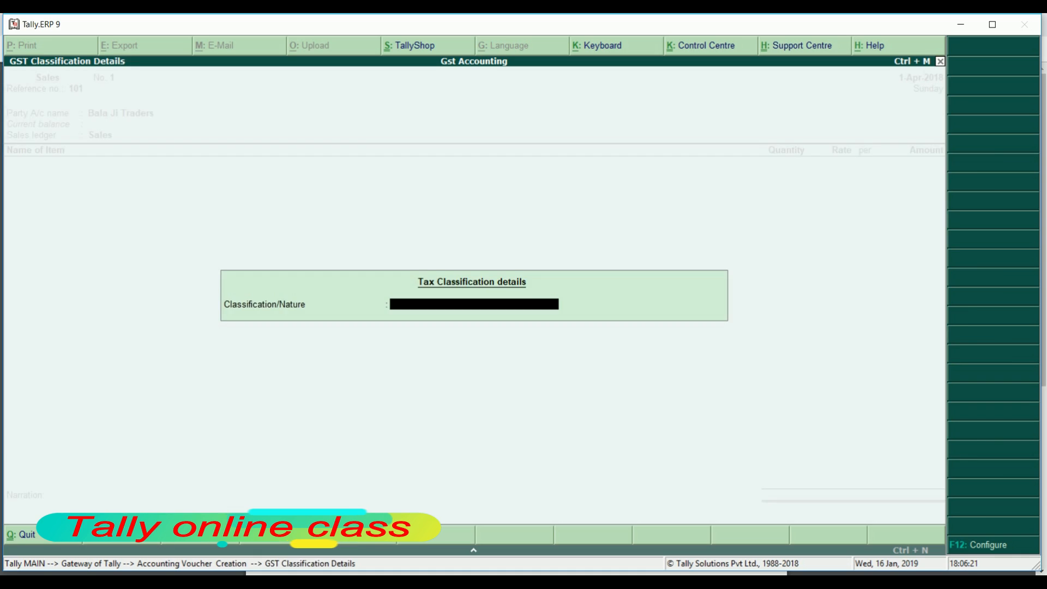
{"action": "key", "text": "Return"}
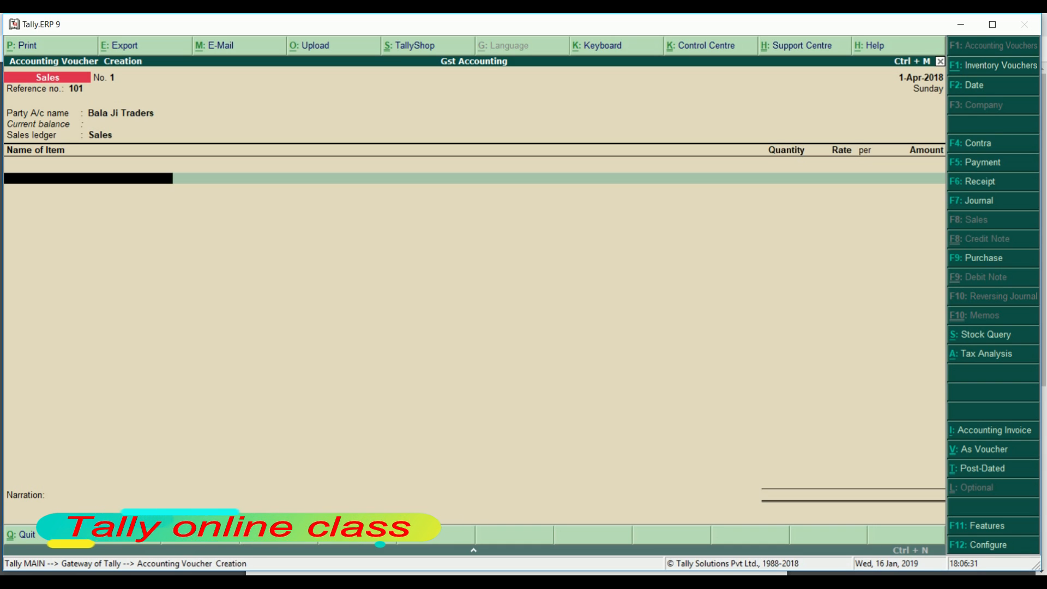
Create stock item Laptop under Primary and begin creating its unit
{"action": "key", "text": "alt+c"}
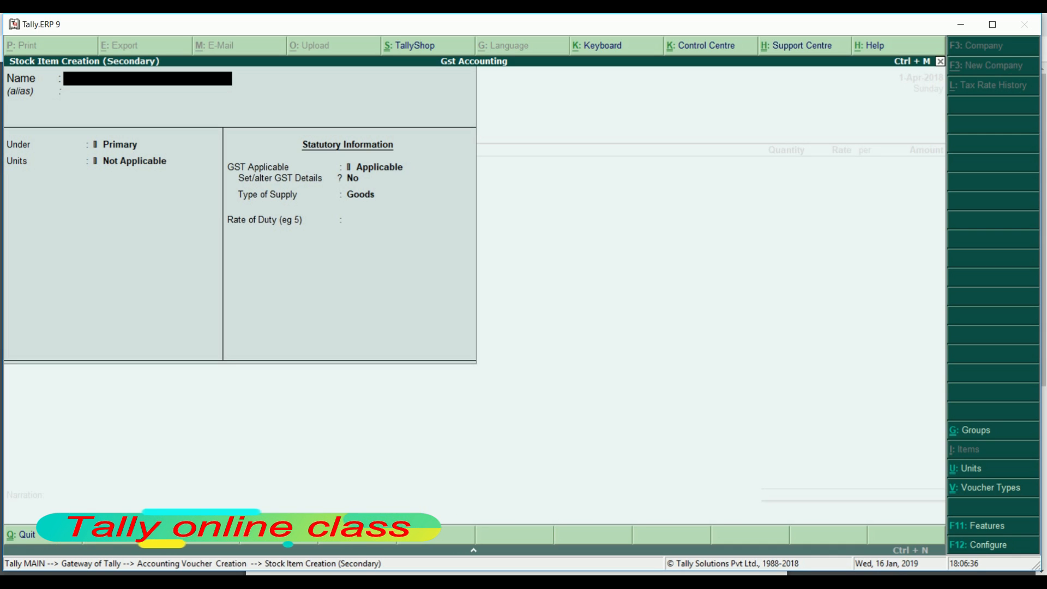
{"action": "type", "text": "Laptop"}
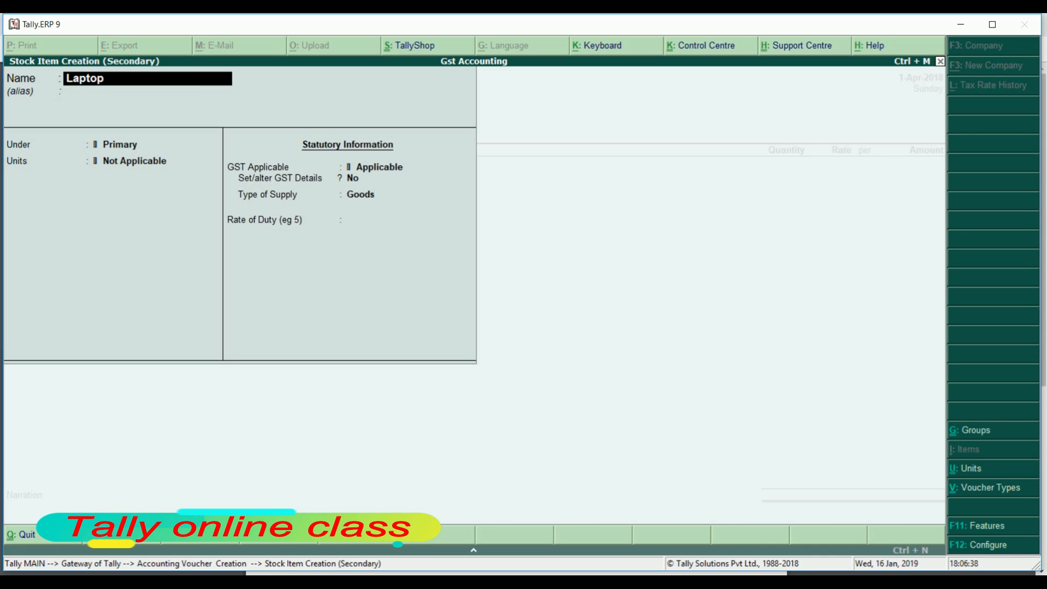
{"action": "key", "text": "Return"}
{"action": "key", "text": "Return"}
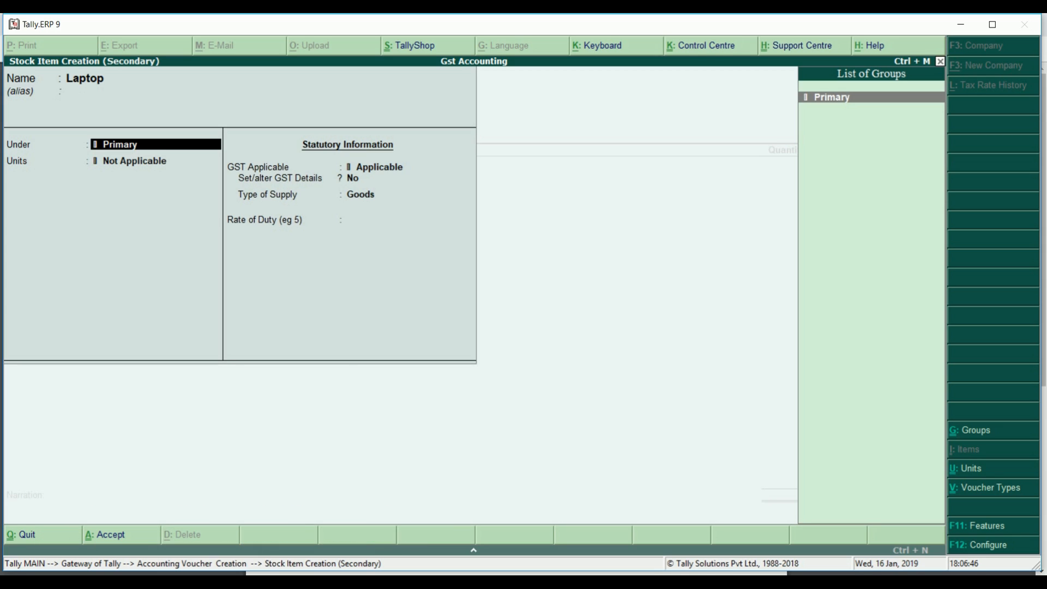
{"action": "key", "text": "Return"}
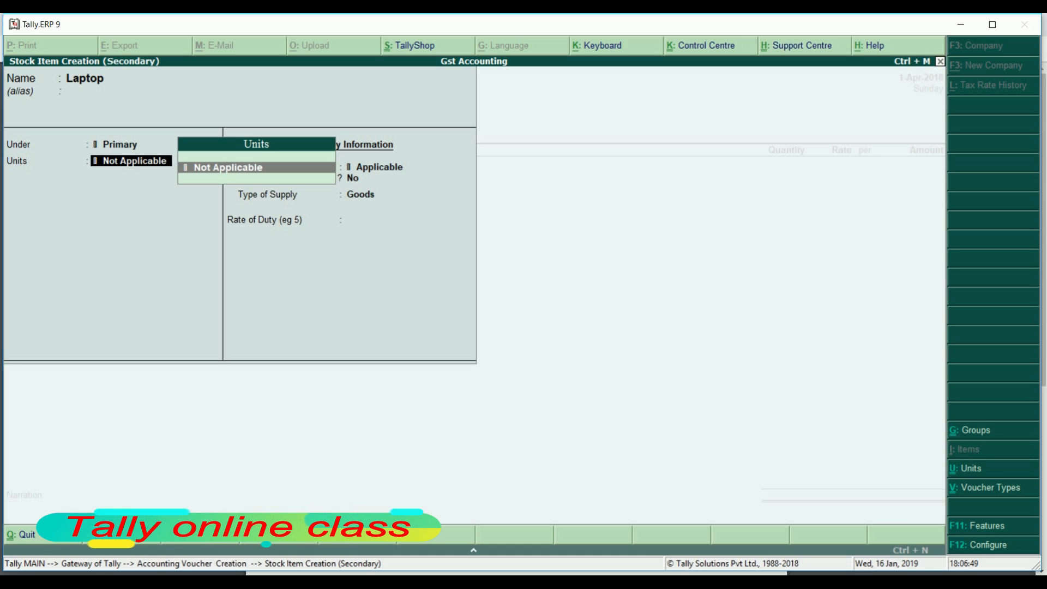
{"action": "key", "text": "alt+c"}
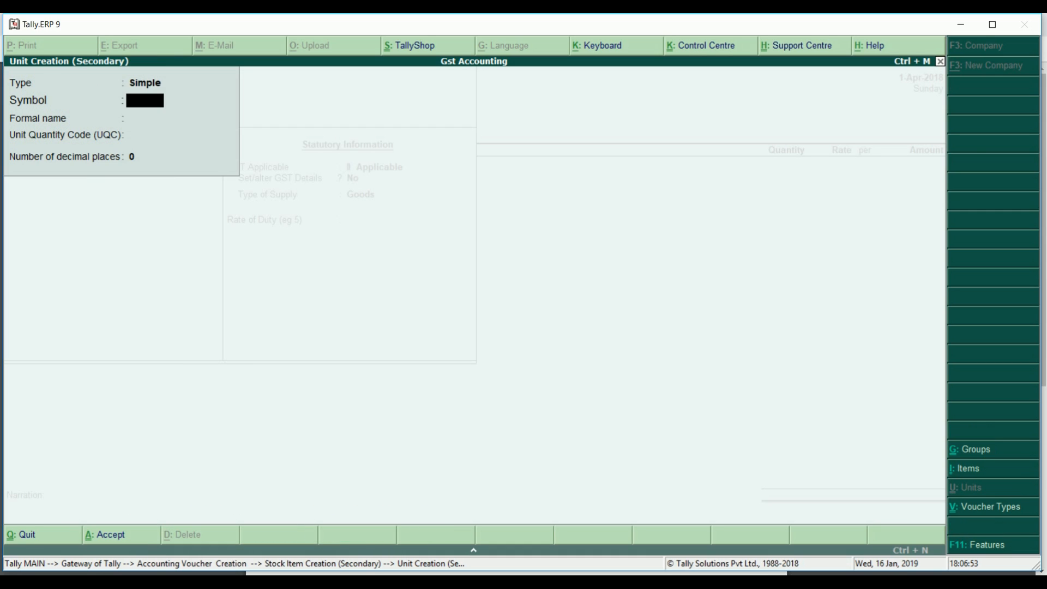
Create unit 'nos' with UQC NOS-NUMBERS and 0 decimal places
{"action": "type", "text": "nos"}
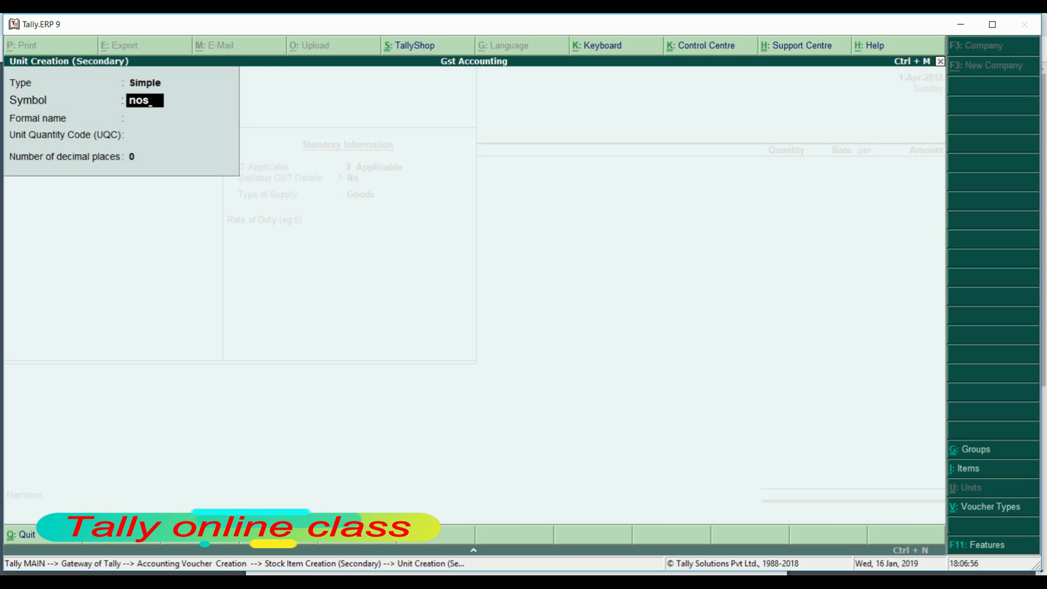
{"action": "key", "text": "Return"}
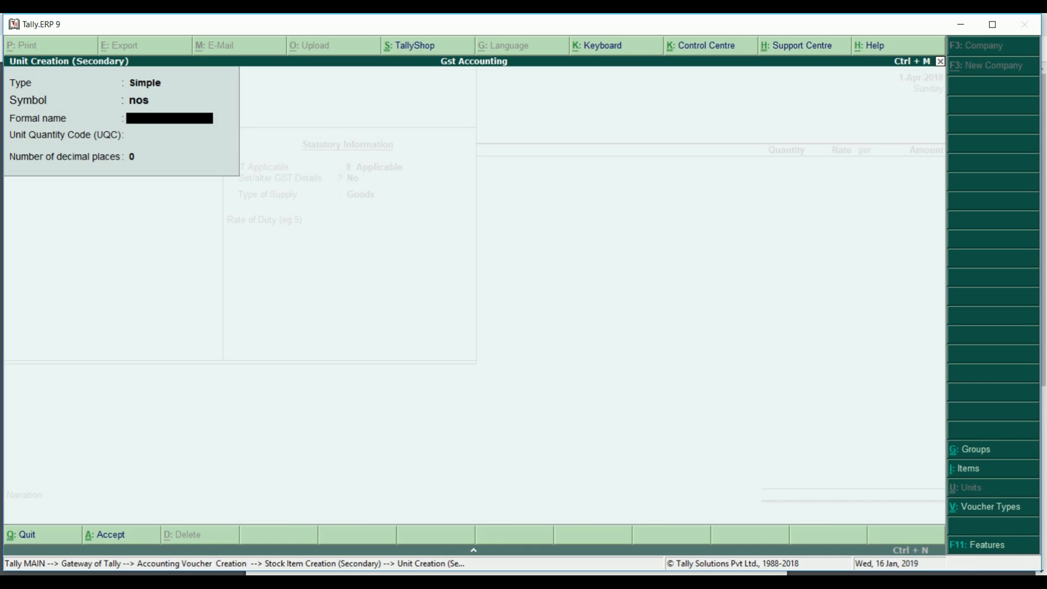
{"action": "key", "text": "Return"}
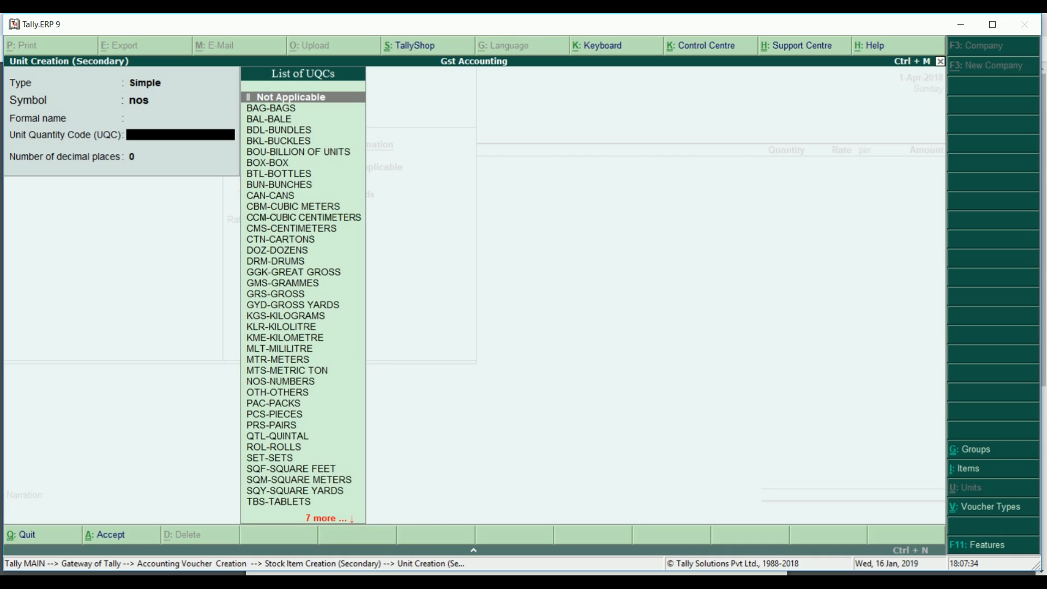
{"action": "type", "text": "n"}
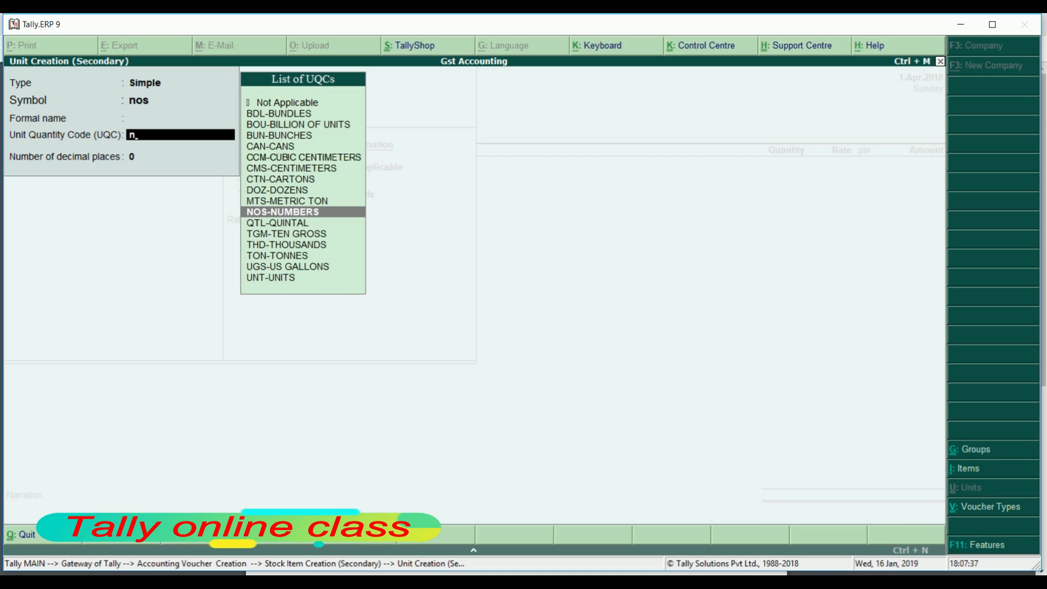
{"action": "key", "text": "Return"}
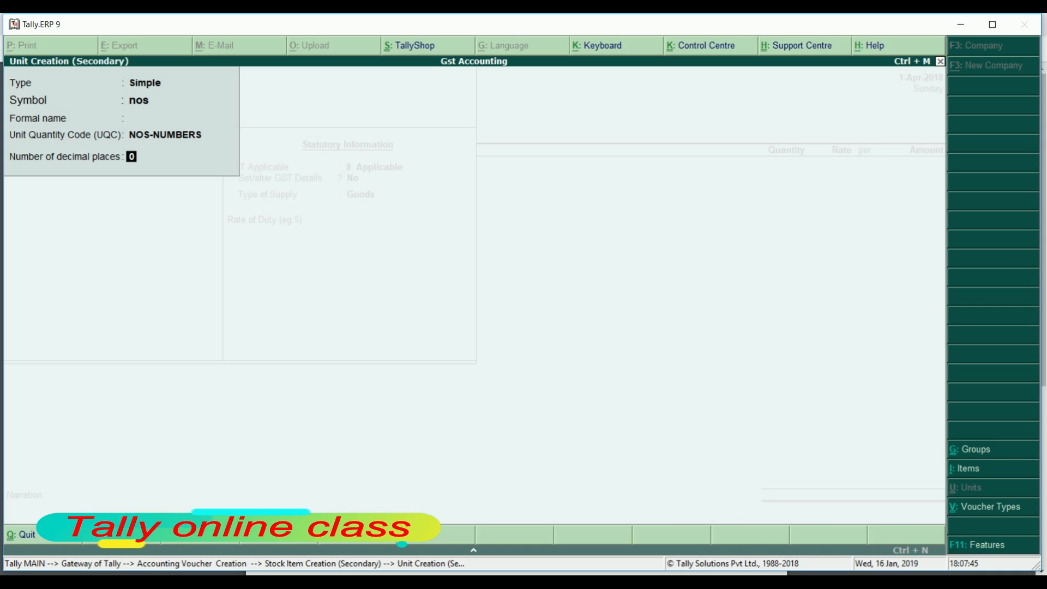
{"action": "key", "text": "Return"}
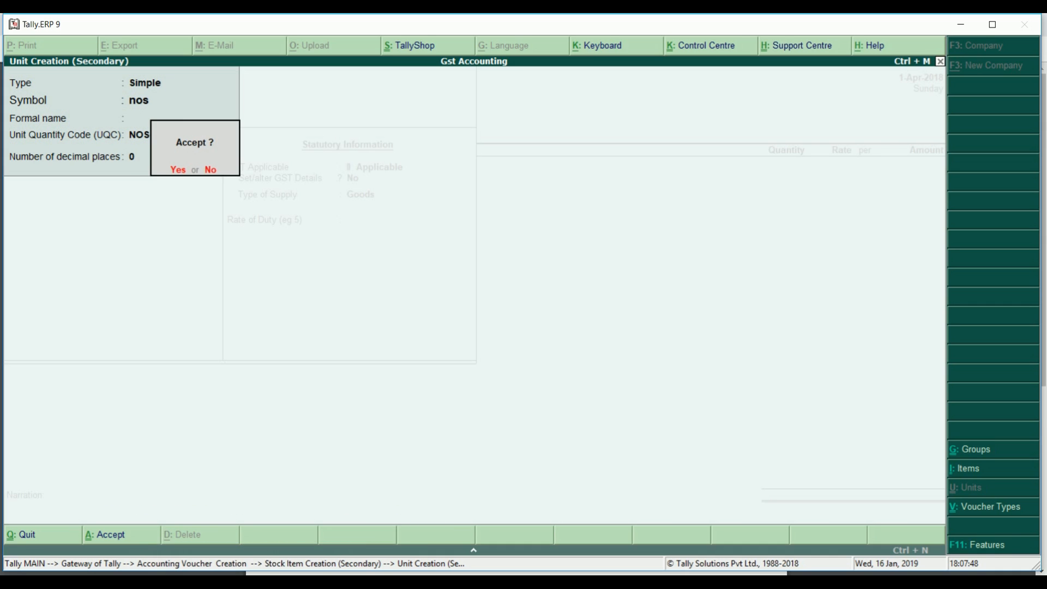
{"action": "key", "text": "Return"}
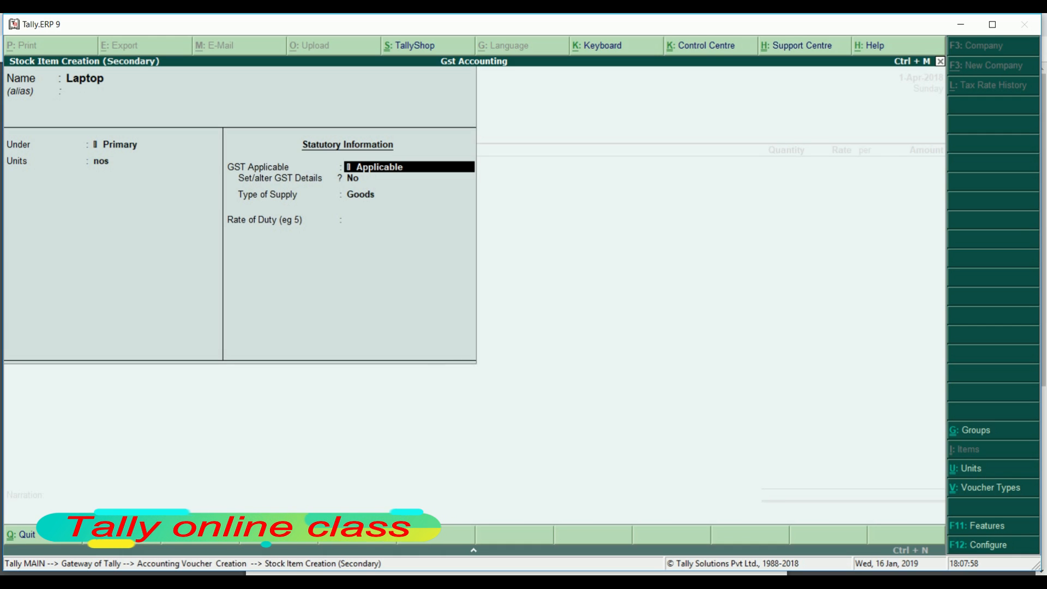
Enable GST details for Laptop with description Electronic and HSN/SAC 41526
{"action": "key", "text": "Return"}
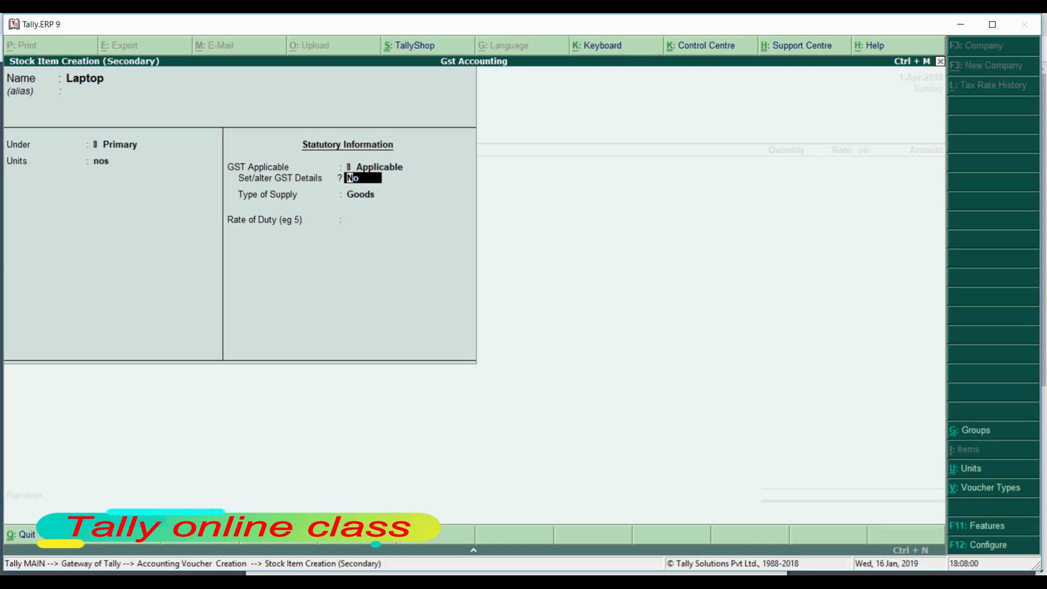
{"action": "type", "text": "y"}
{"action": "key", "text": "Return"}
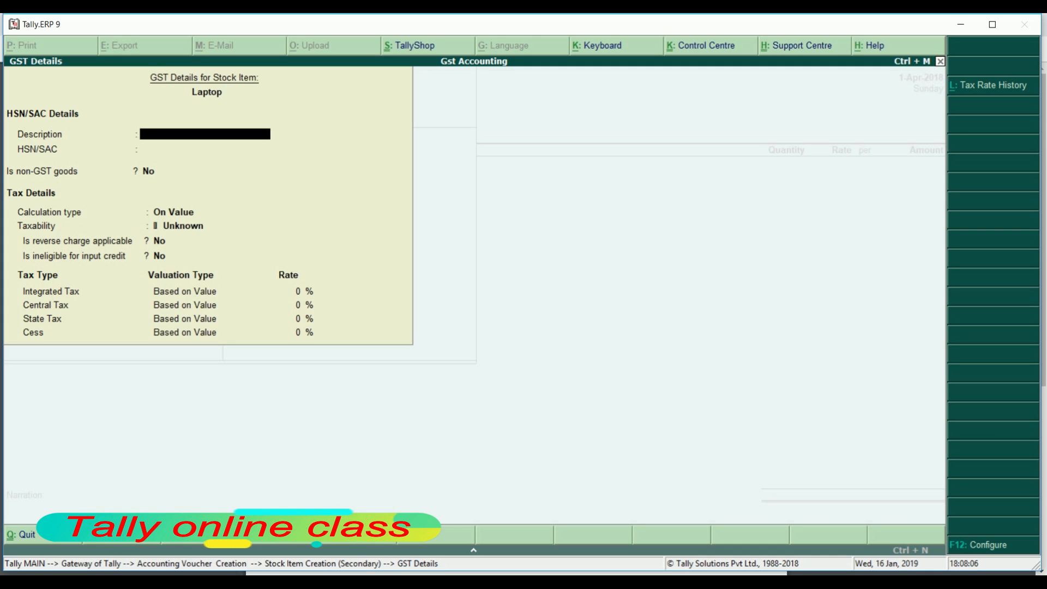
{"action": "type", "text": "El"}
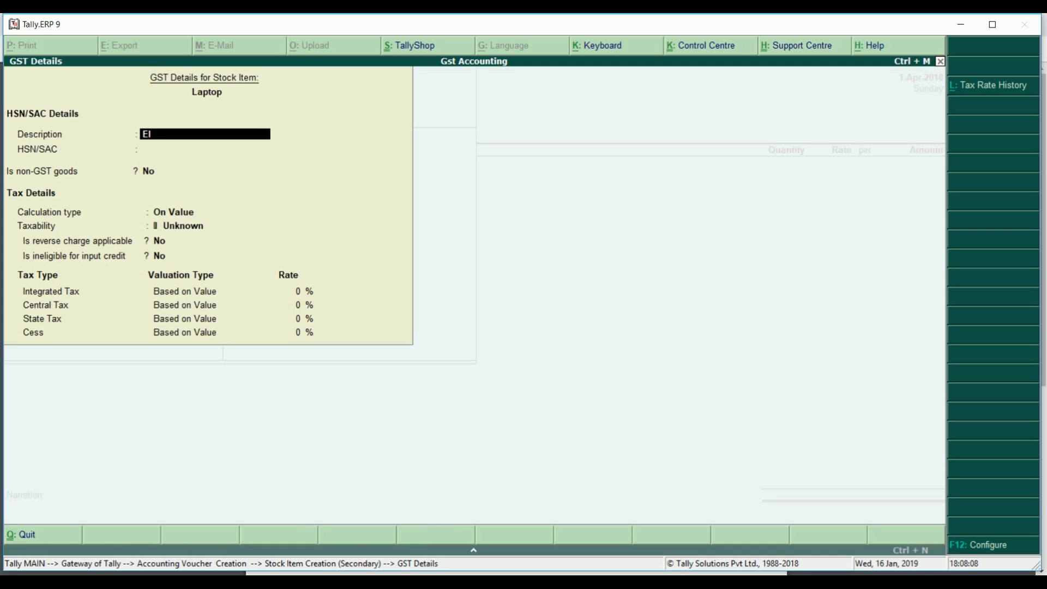
{"action": "type", "text": "ectronic"}
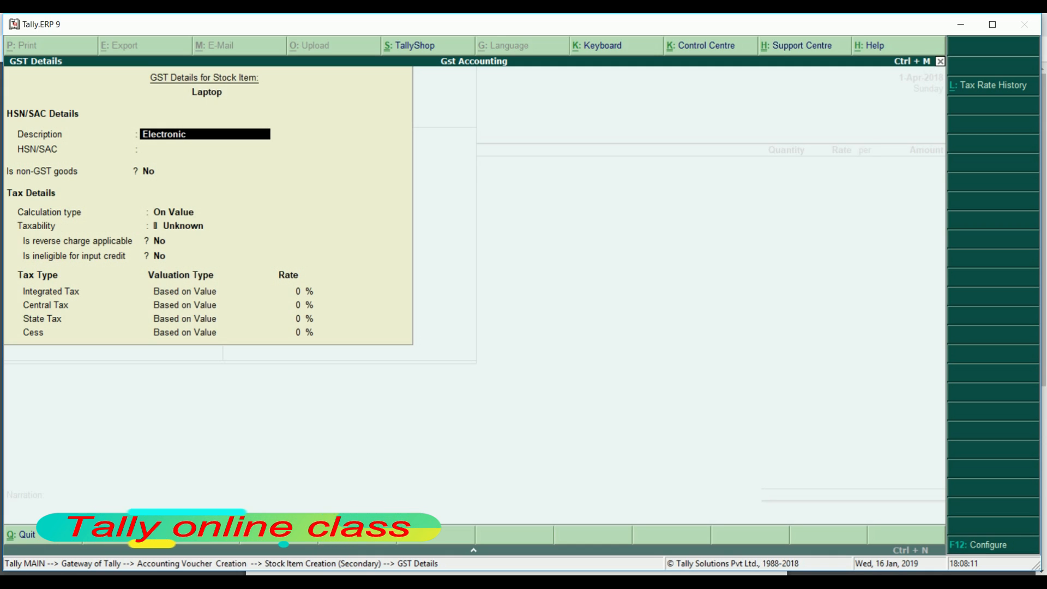
{"action": "key", "text": "Return"}
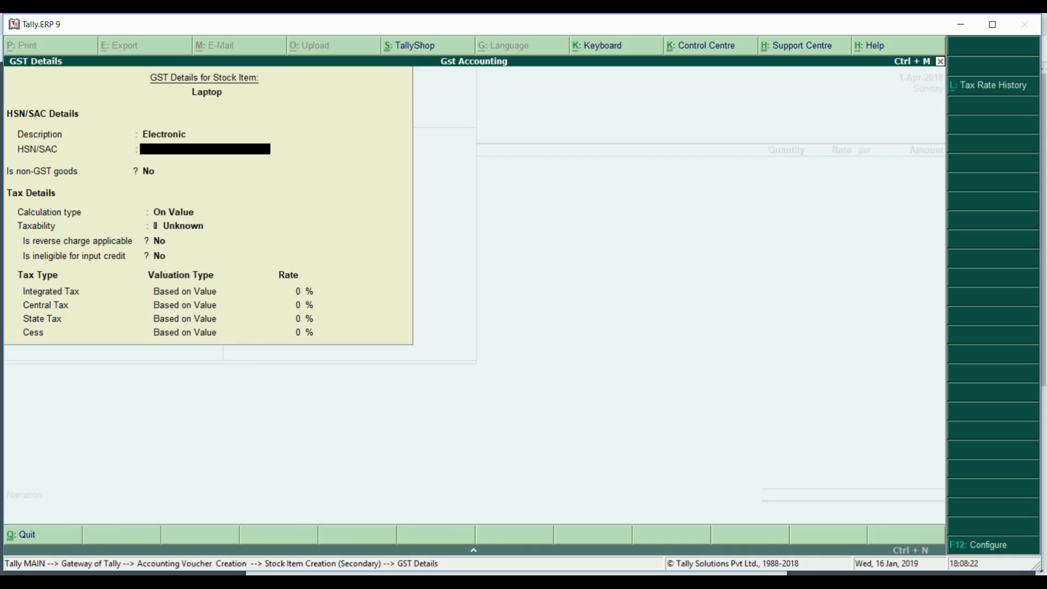
{"action": "type", "text": "4"}
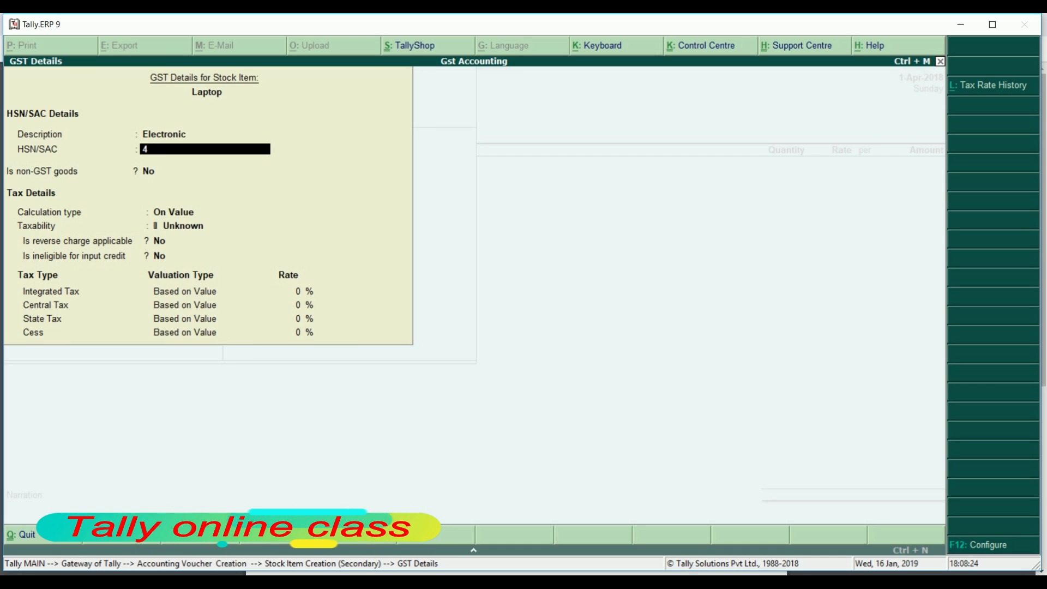
{"action": "type", "text": "1526"}
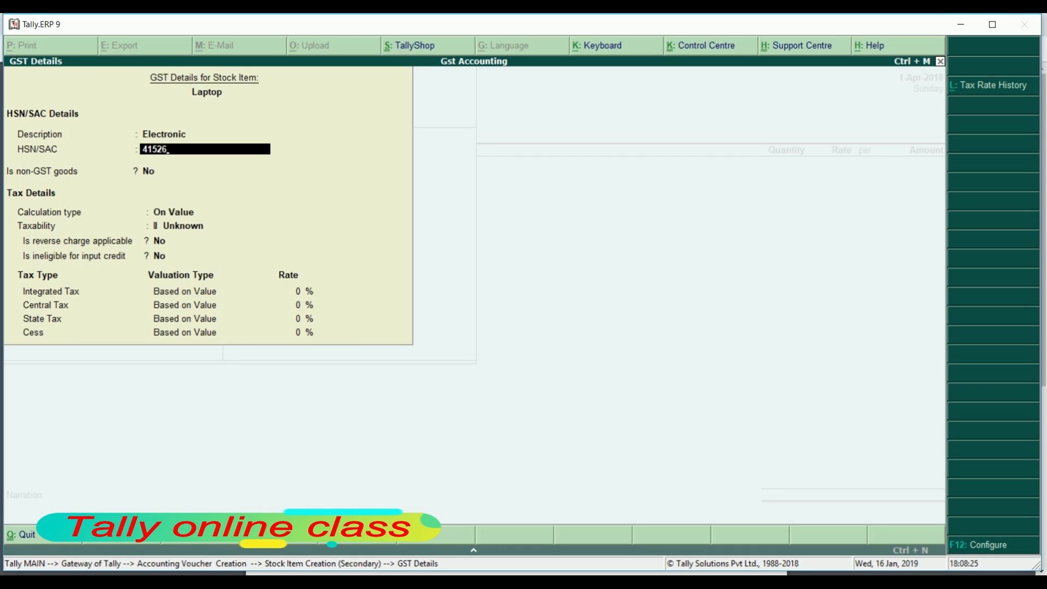
{"action": "key", "text": "Return"}
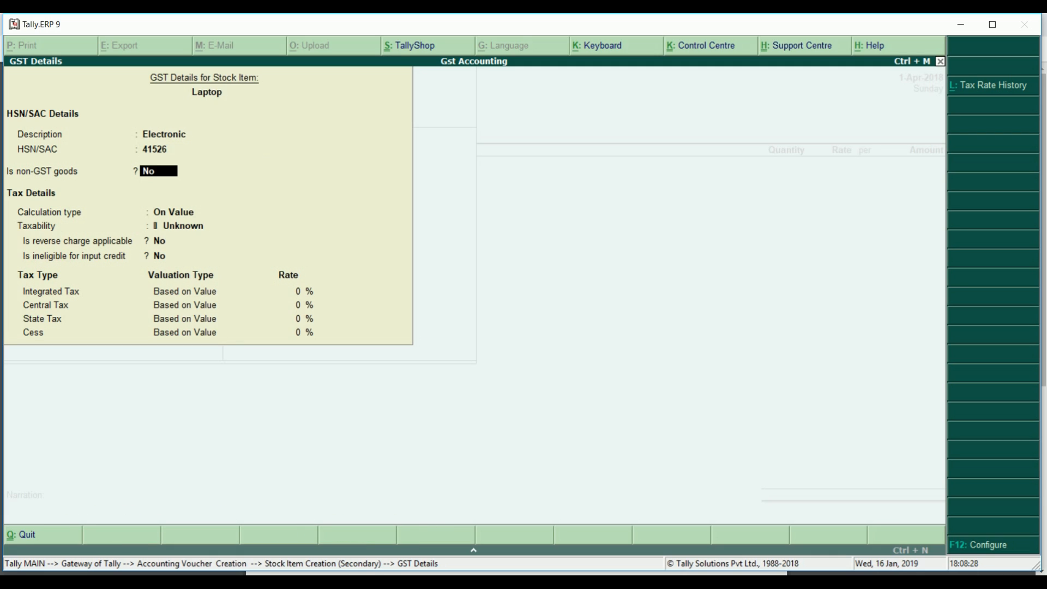
Mark Laptop Taxable at 18% integrated tax (9% central, 9% state)
{"action": "key", "text": "Return"}
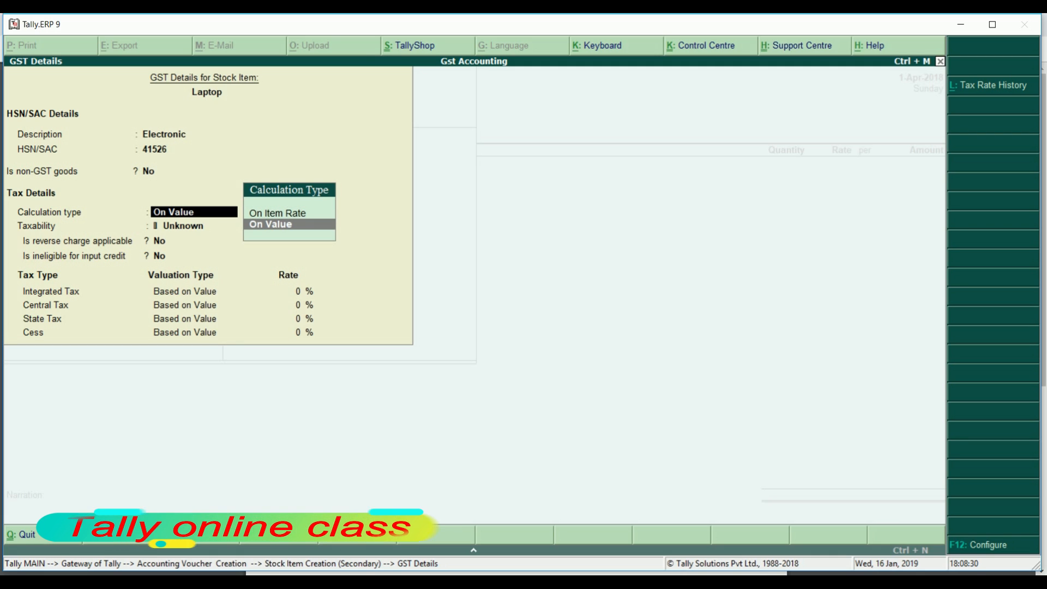
{"action": "key", "text": "Return"}
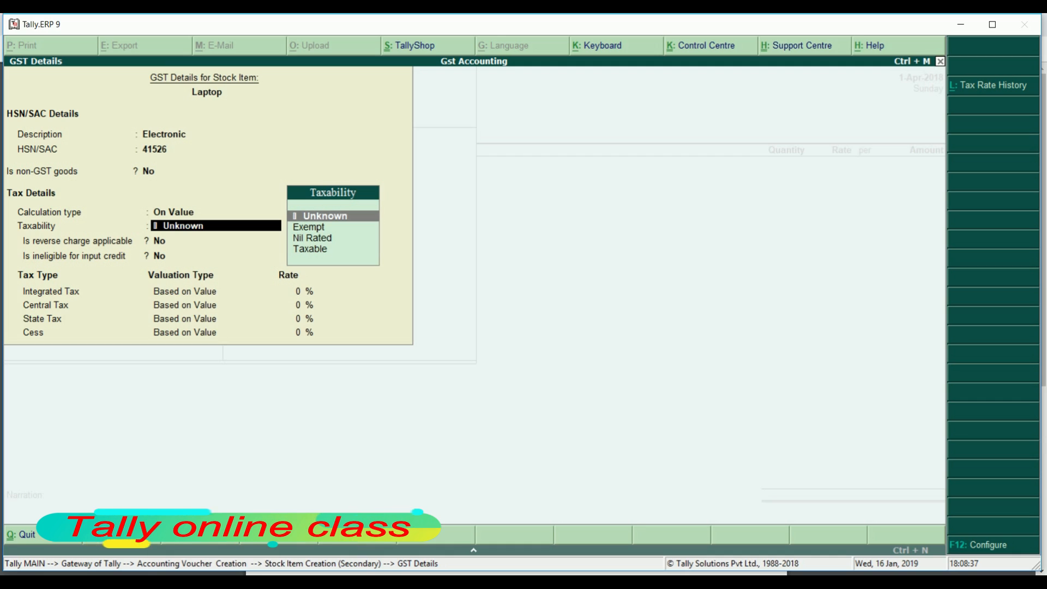
{"action": "key", "text": "Down"}
{"action": "key", "text": "Down"}
{"action": "key", "text": "Down"}
{"action": "key", "text": "Return"}
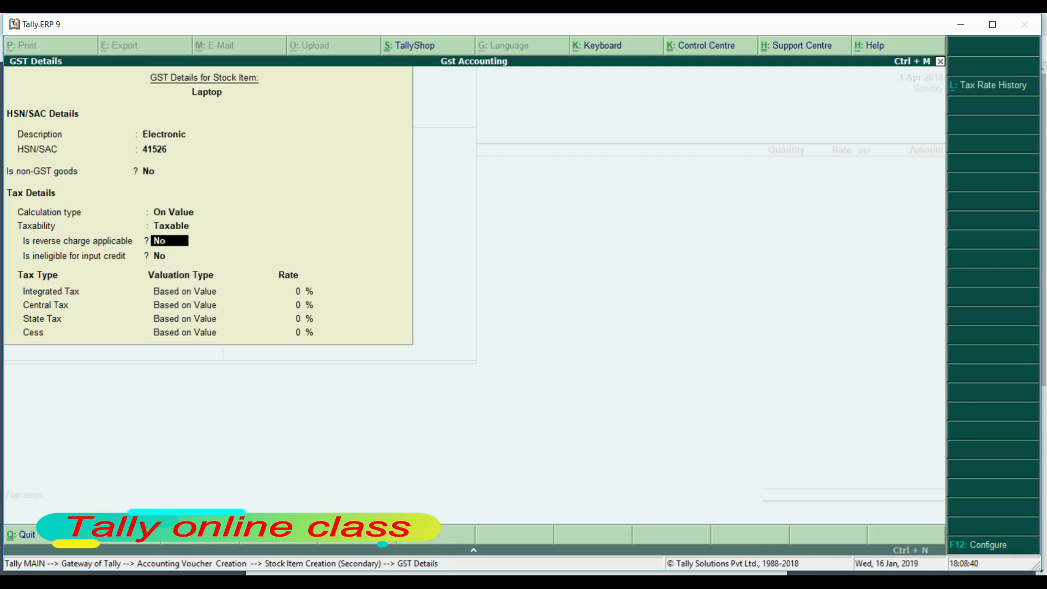
{"action": "key", "text": "Return"}
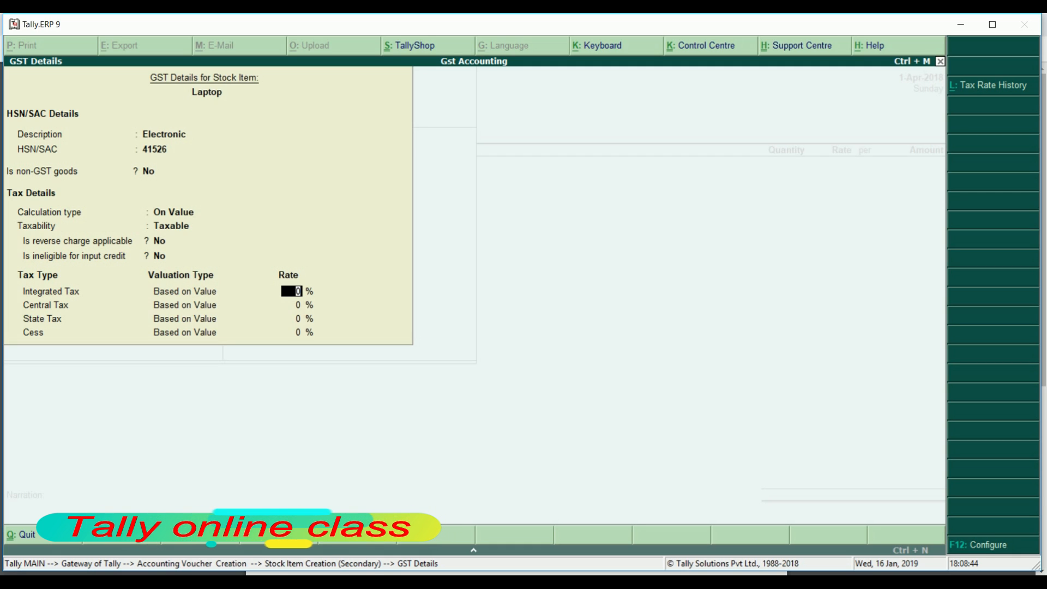
{"action": "type", "text": "18"}
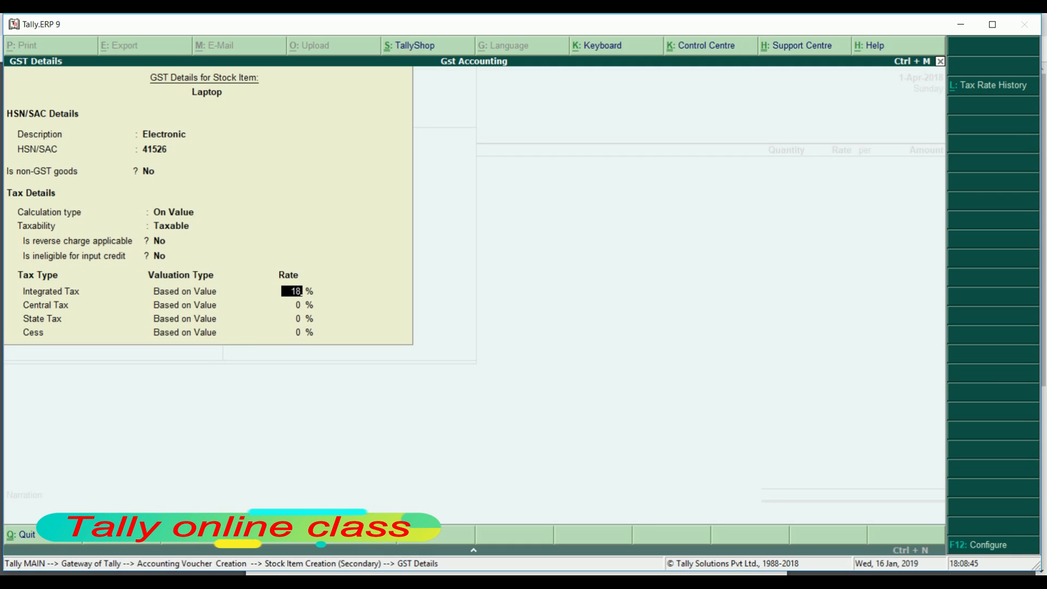
{"action": "key", "text": "Return"}
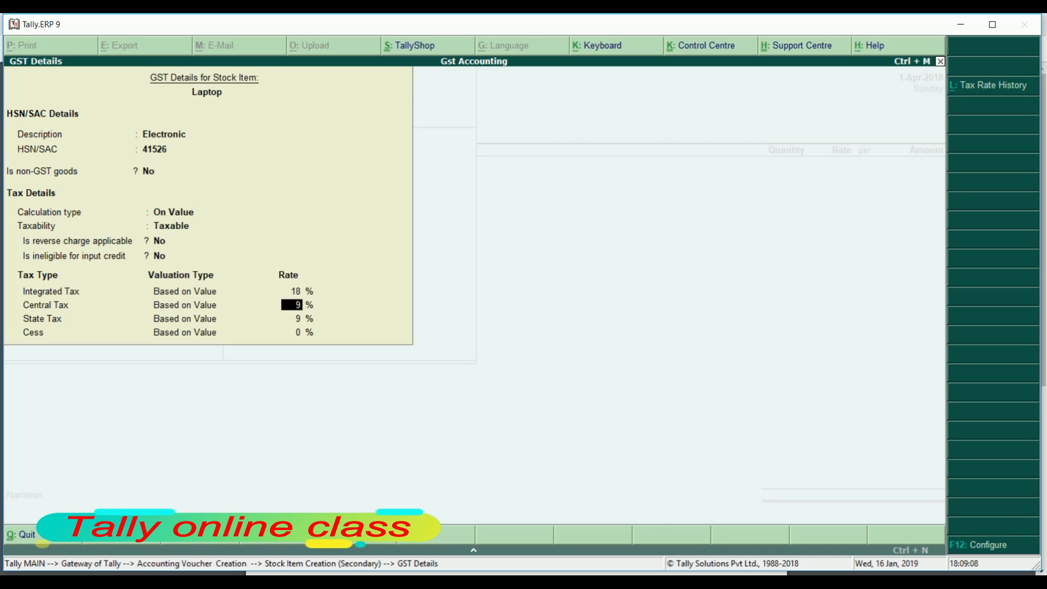
{"action": "key", "text": "F12"}
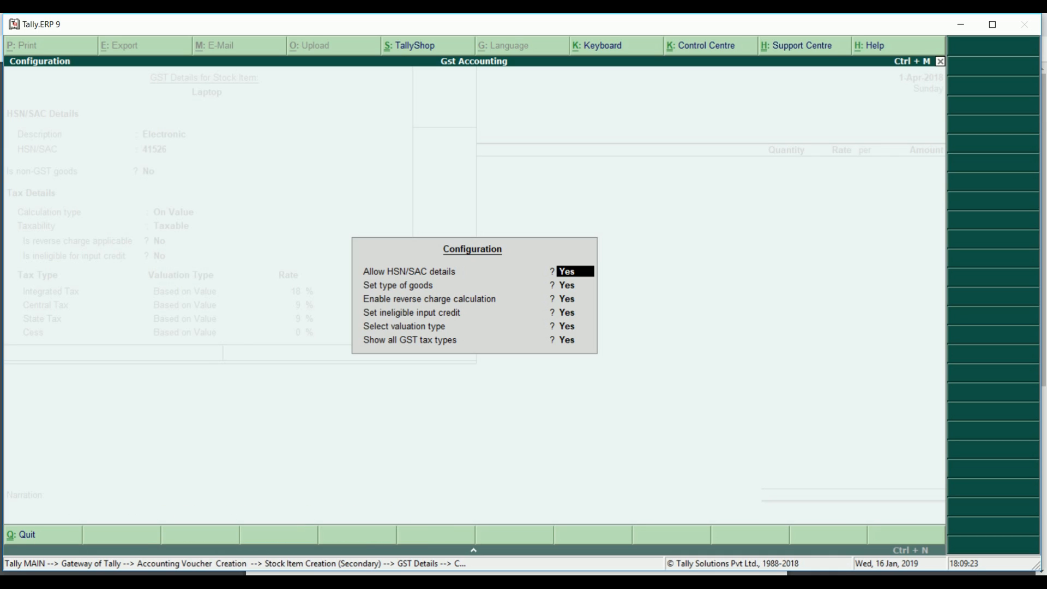
Set Laptop's supply type to Goods with rate of duty 0 and save it
{"action": "key", "text": "Down"}
{"action": "key", "text": "Down"}
{"action": "key", "text": "Down"}
{"action": "key", "text": "Down"}
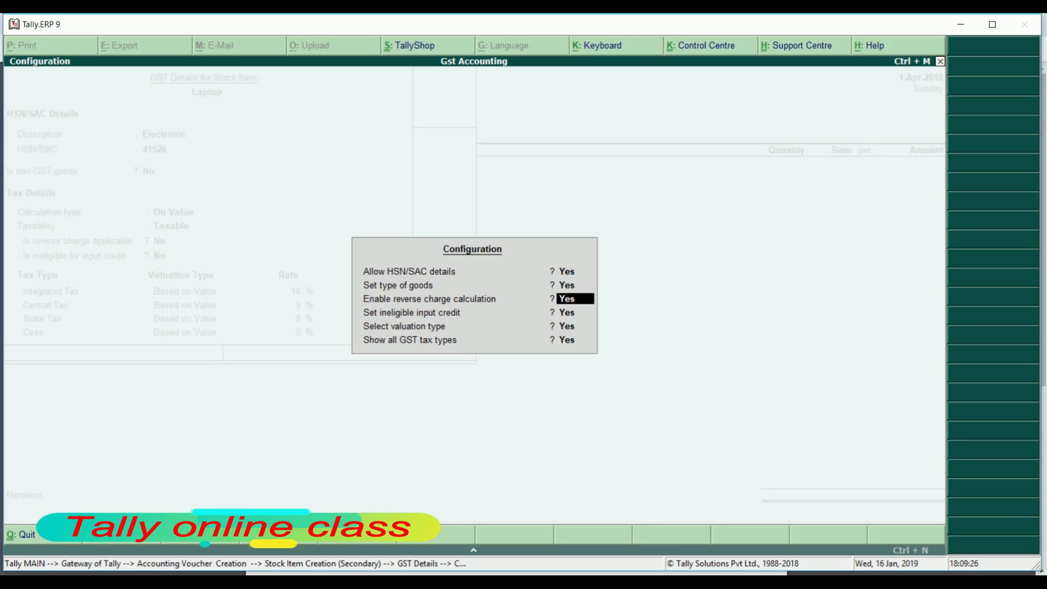
{"action": "key", "text": "Down"}
{"action": "key", "text": "Return"}
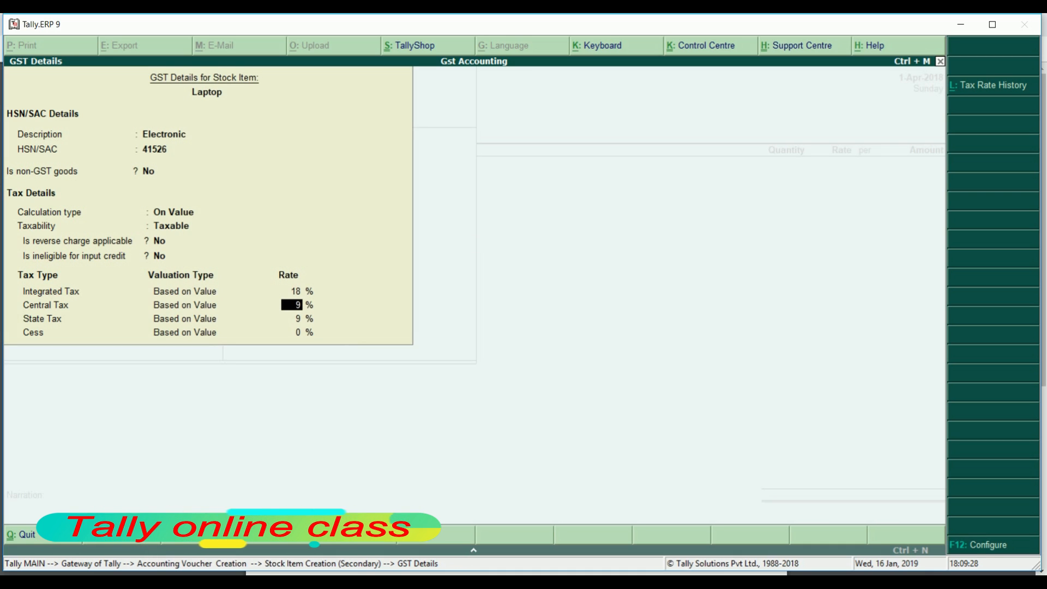
{"action": "key", "text": "Return"}
{"action": "key", "text": "Return"}
{"action": "key", "text": "Return"}
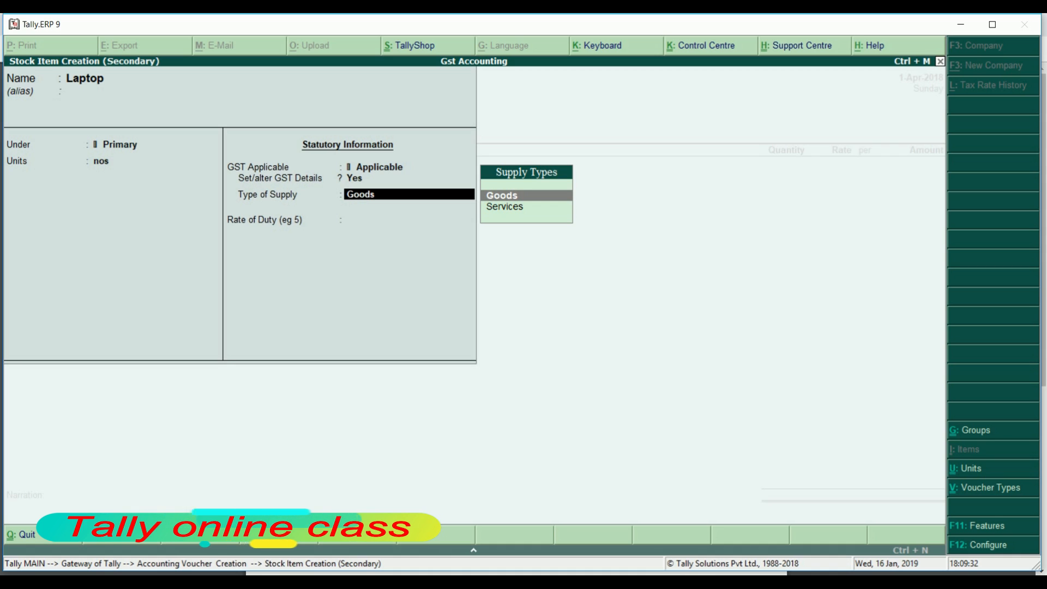
{"action": "type", "text": "D"}
{"action": "key", "text": "Return"}
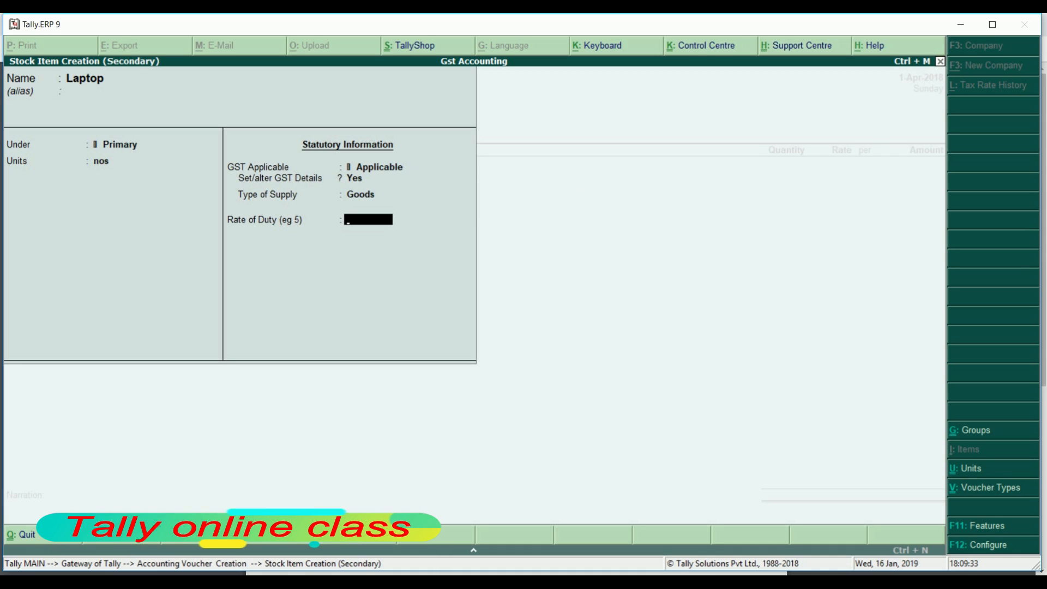
{"action": "key", "text": "Return"}
{"action": "key", "text": "Return"}
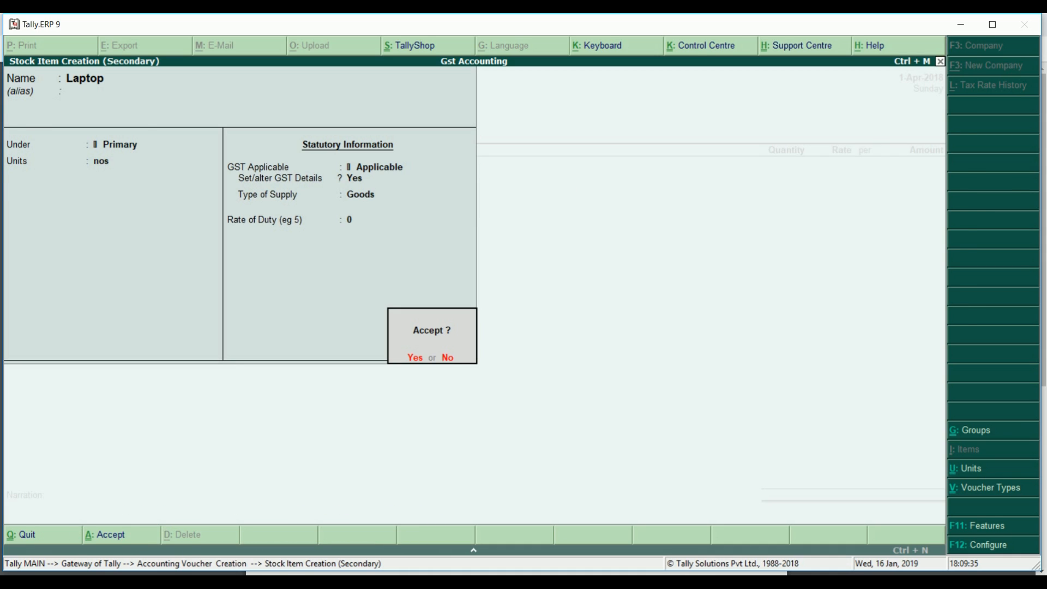
{"action": "key", "text": "Return"}
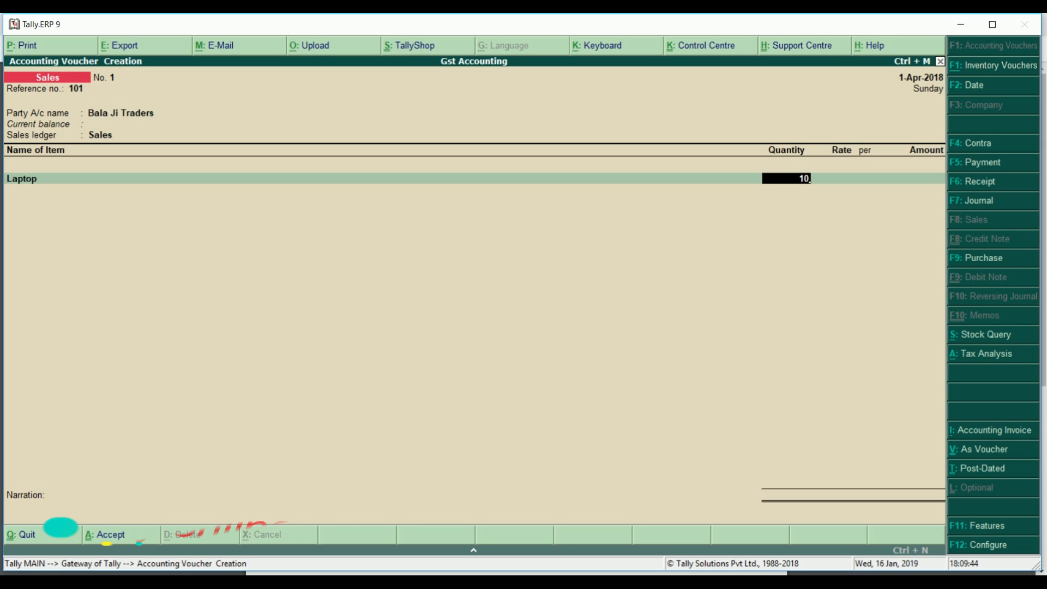
Bill 10 nos of Laptop at 25,000 each for 2,50,000.00, past the negative stock warning
{"action": "key", "text": "Return"}
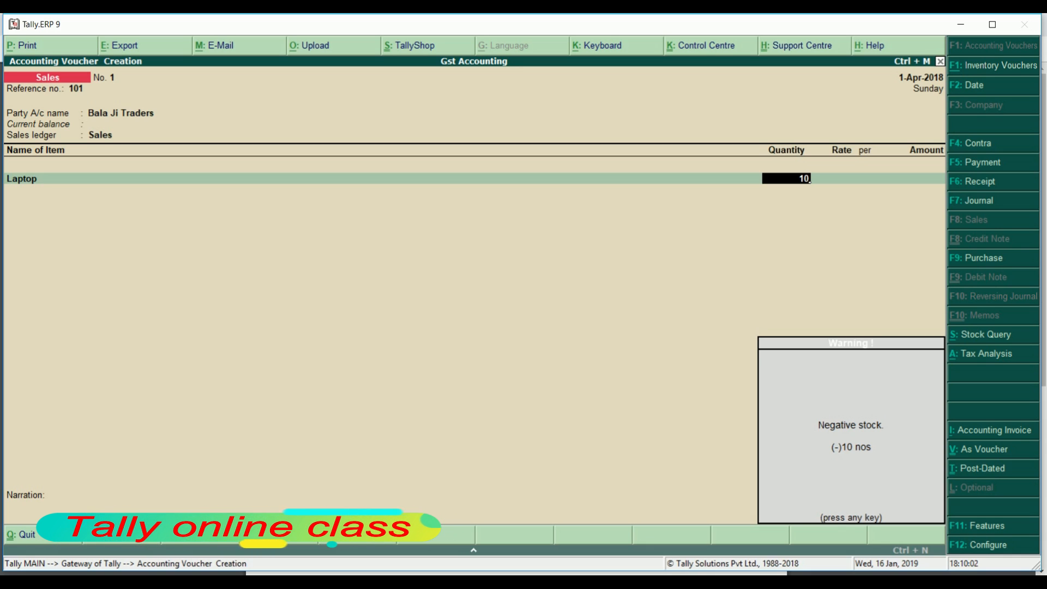
{"action": "key", "text": "Return"}
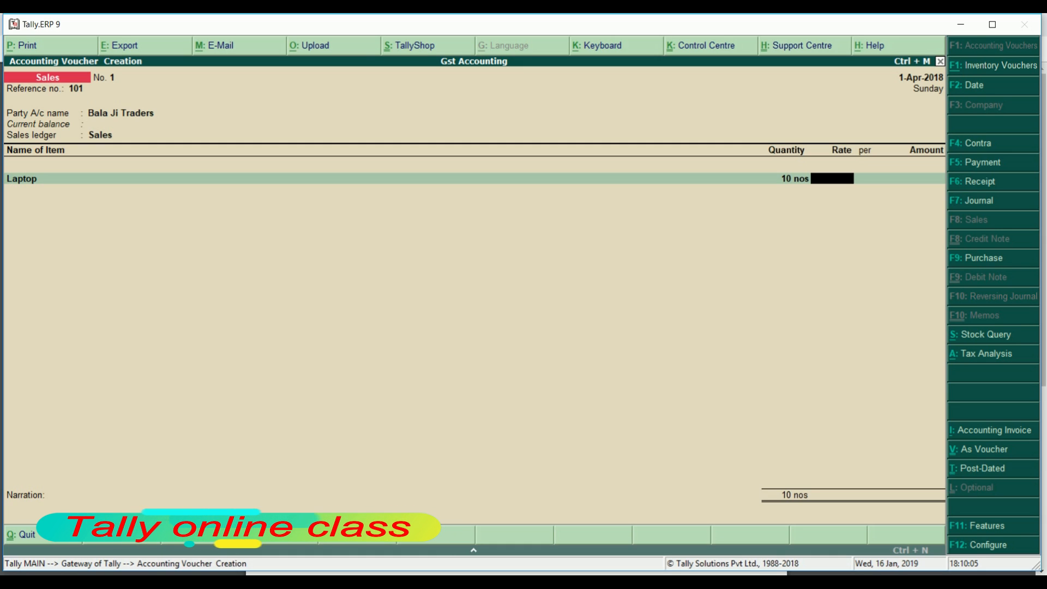
{"action": "type", "text": "25"}
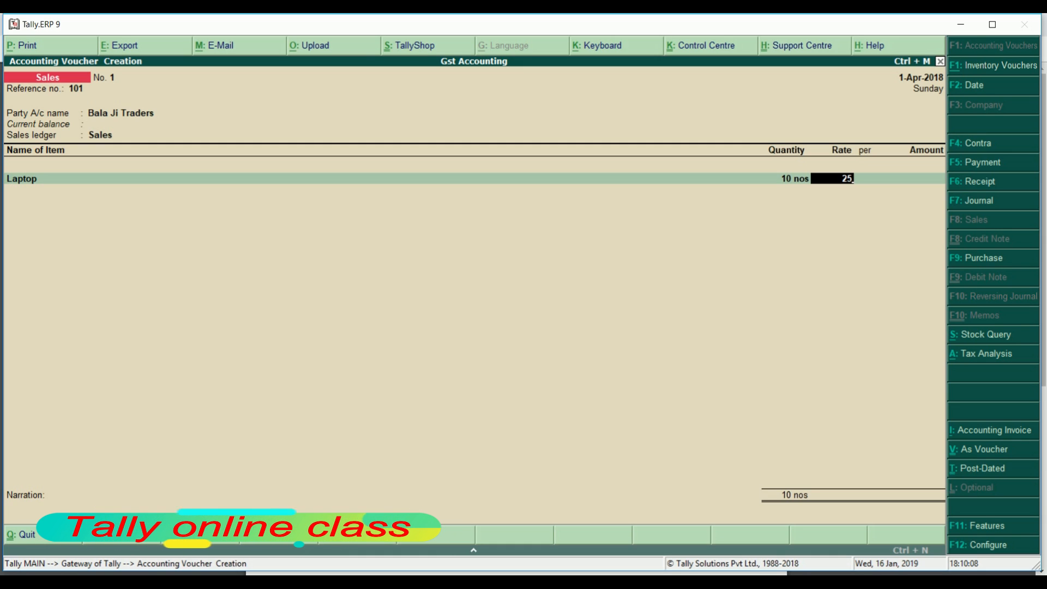
{"action": "type", "text": "000"}
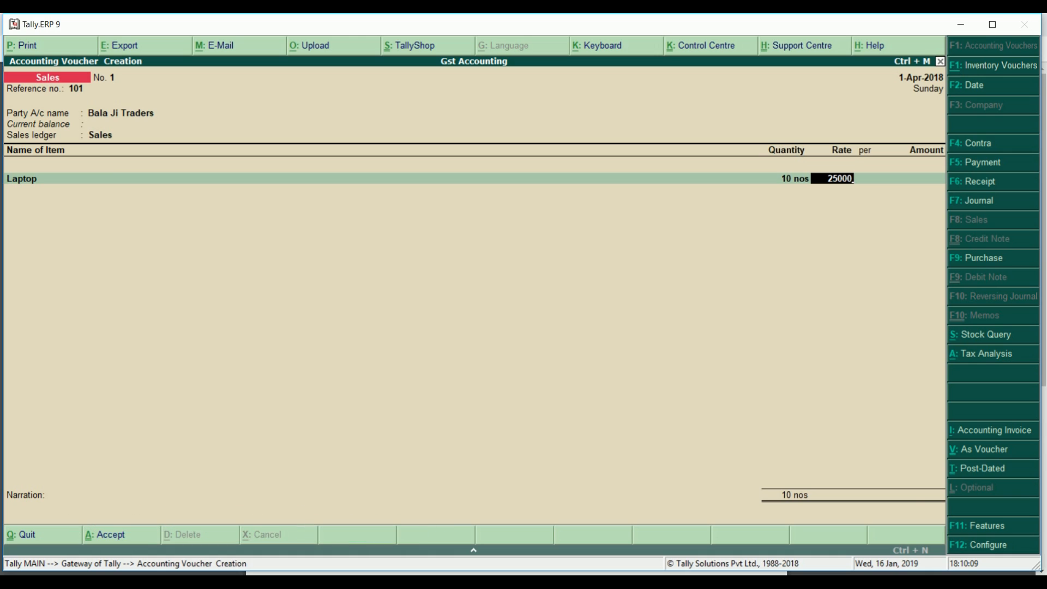
{"action": "key", "text": "Return"}
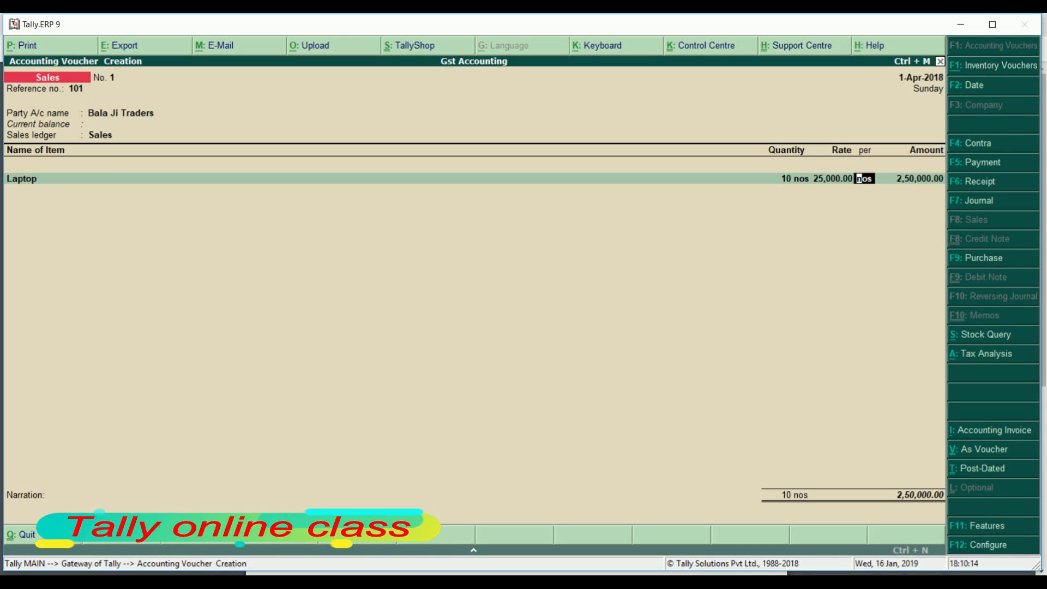
{"action": "key", "text": "Return"}
{"action": "key", "text": "Return"}
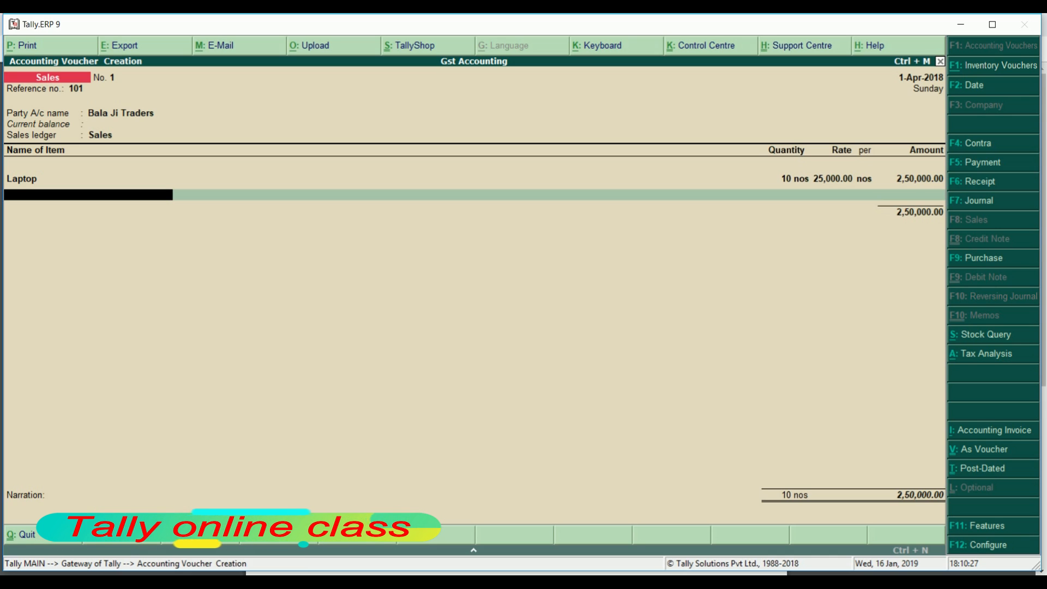
{"action": "key", "text": "Return"}
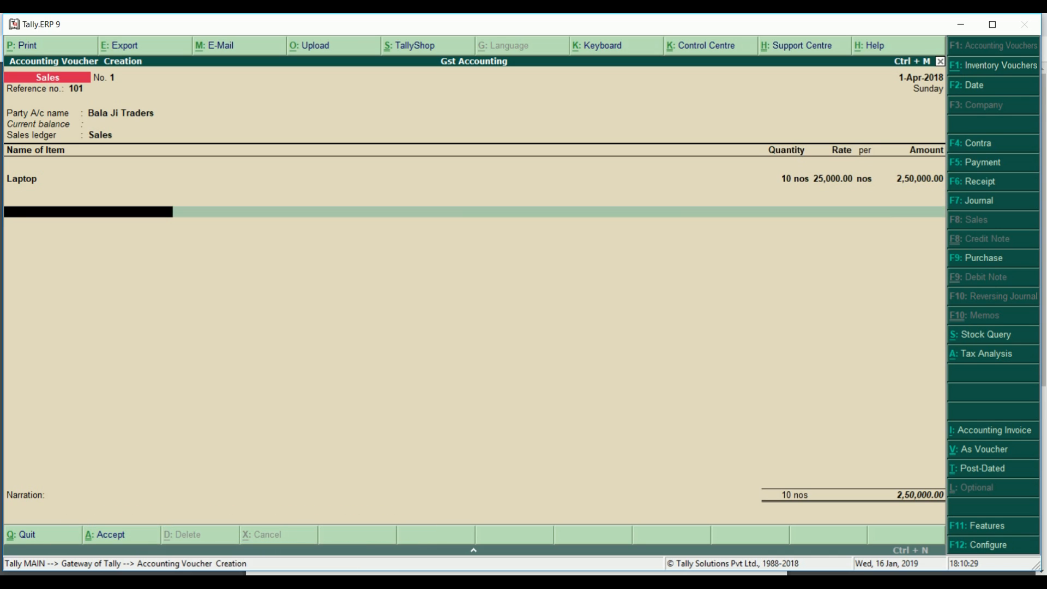
{"action": "key", "text": "BackSpace"}
Create a ledger named Cgst under Duties & Taxes, with duty type GST and tax type Central Tax
{"action": "key", "text": "Return"}
{"action": "key", "text": "Return"}
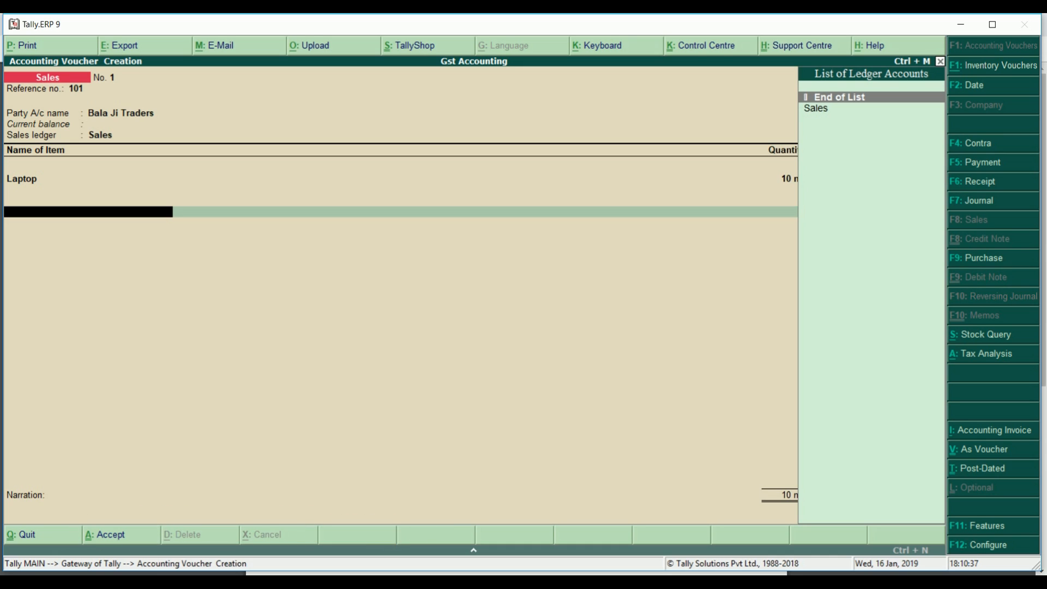
{"action": "key", "text": "alt+c"}
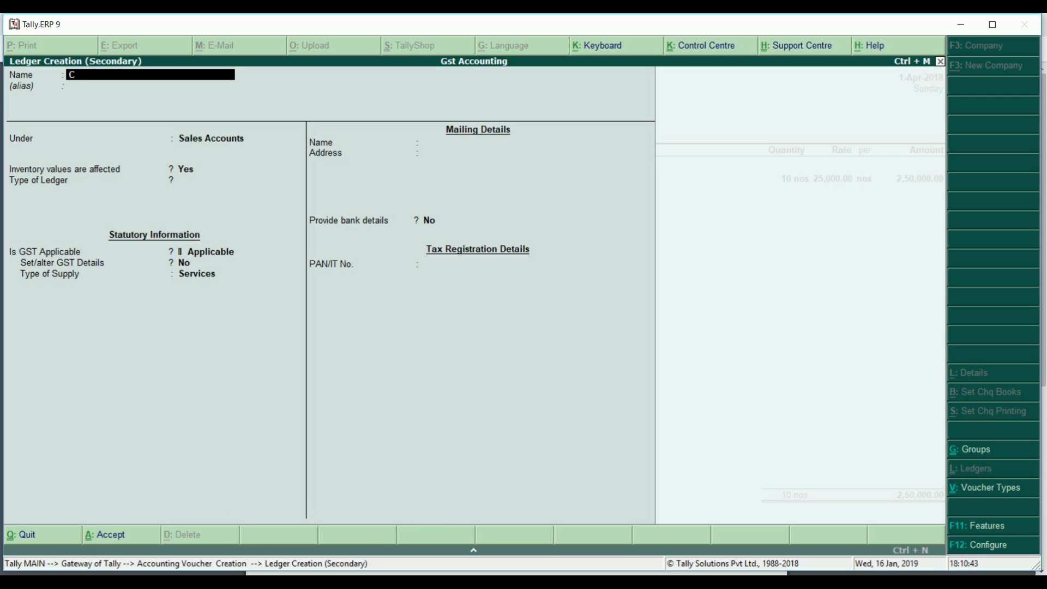
{"action": "type", "text": "Cgst"}
{"action": "key", "text": "Return"}
{"action": "key", "text": "Return"}
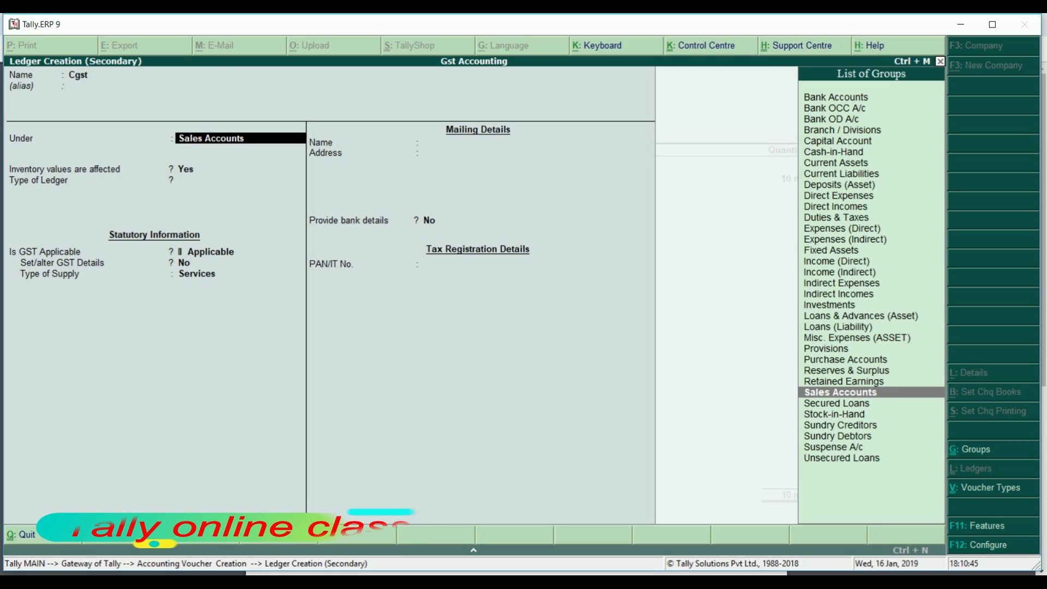
{"action": "type", "text": "Du"}
{"action": "key", "text": "Return"}
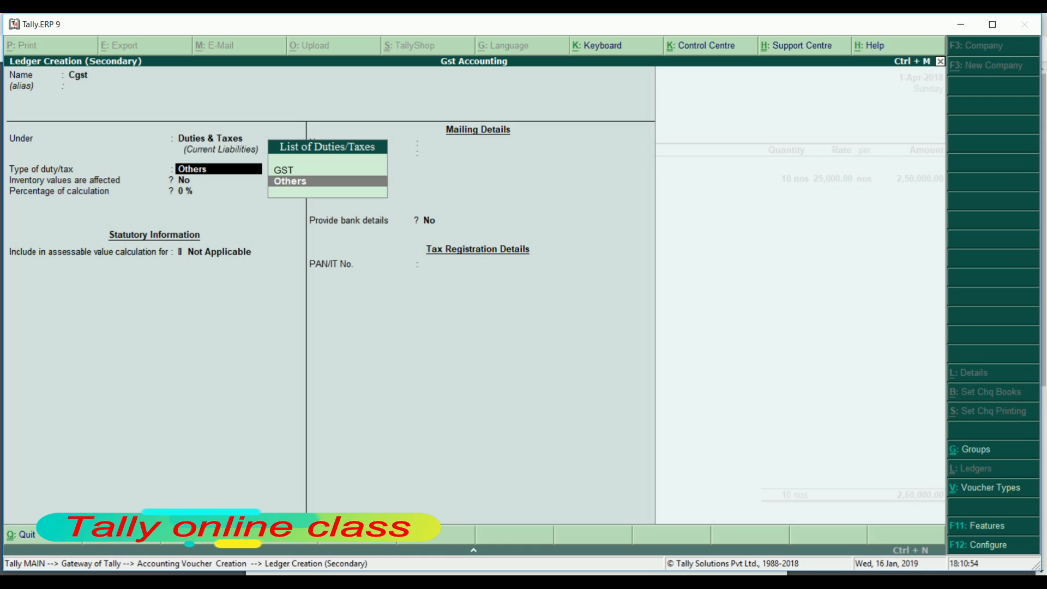
{"action": "key", "text": "Up"}
{"action": "key", "text": "Return"}
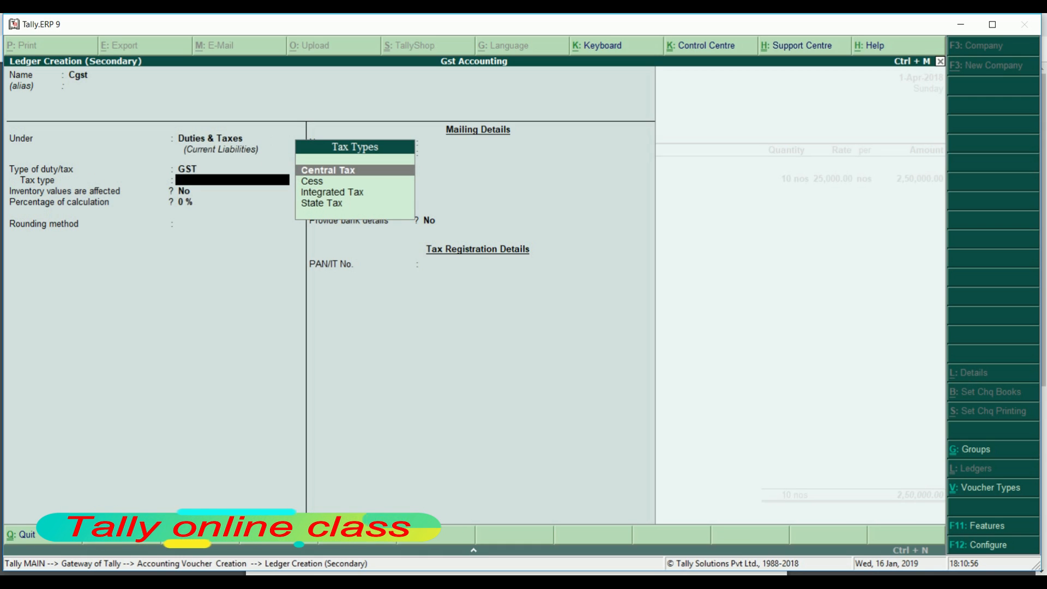
{"action": "key", "text": "Return"}
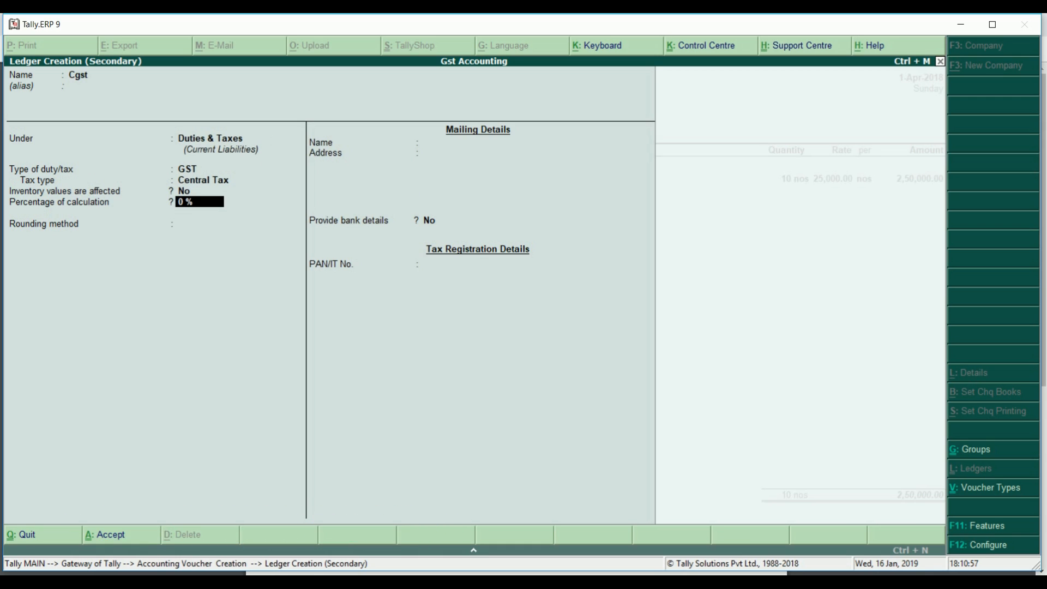
{"action": "key", "text": "Return"}
{"action": "key", "text": "Return"}
{"action": "key", "text": "Return"}
{"action": "key", "text": "Return"}
{"action": "key", "text": "Return"}
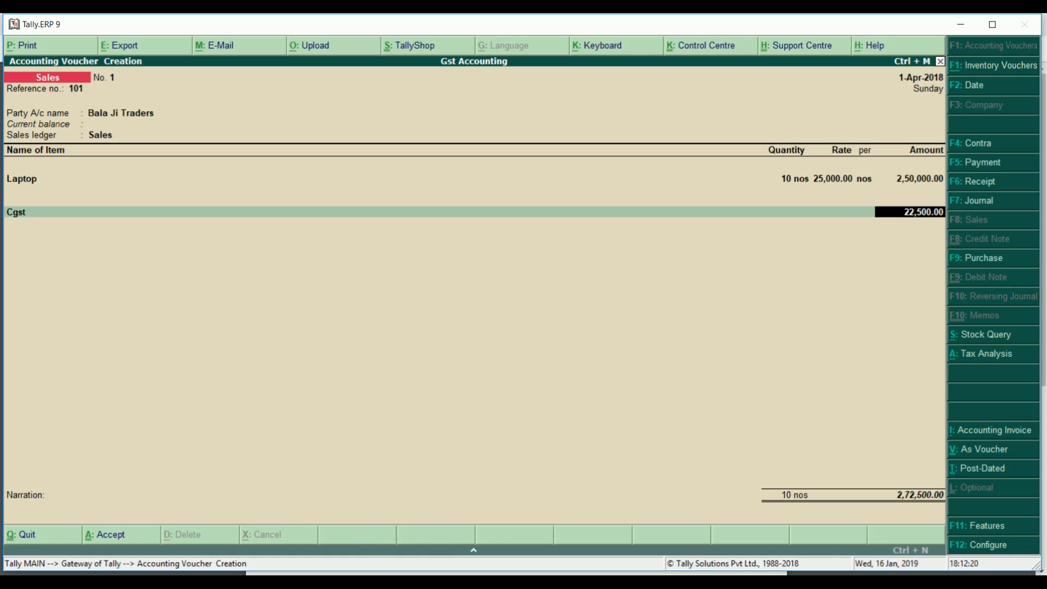
Rename the Cgst ledger to 'Cgst 9%' with a 9% calculation rate and rounding Not Applicable
{"action": "key", "text": "BackSpace"}
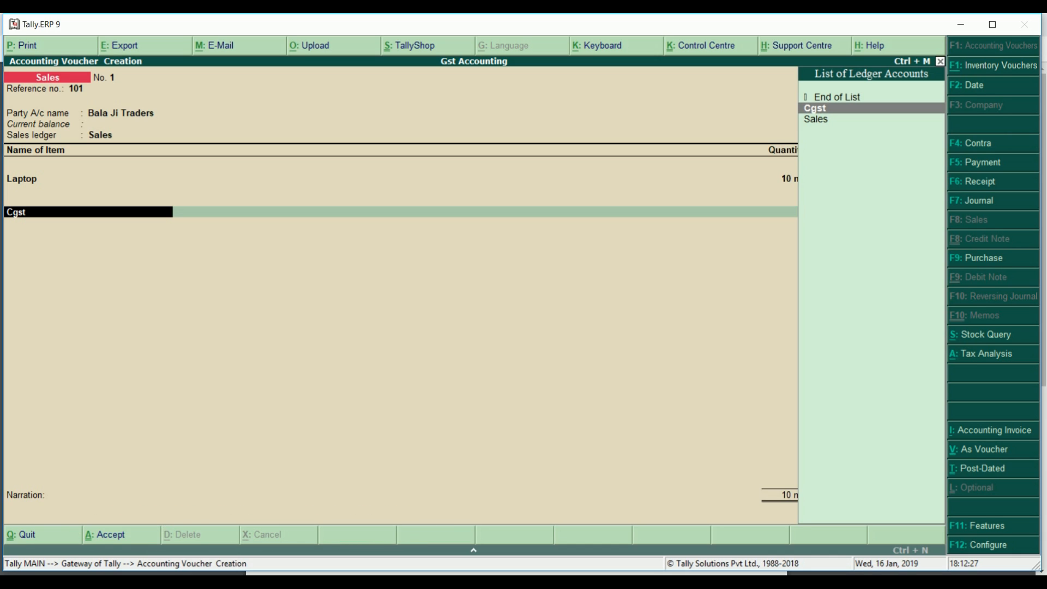
{"action": "key", "text": "ctrl+Return"}
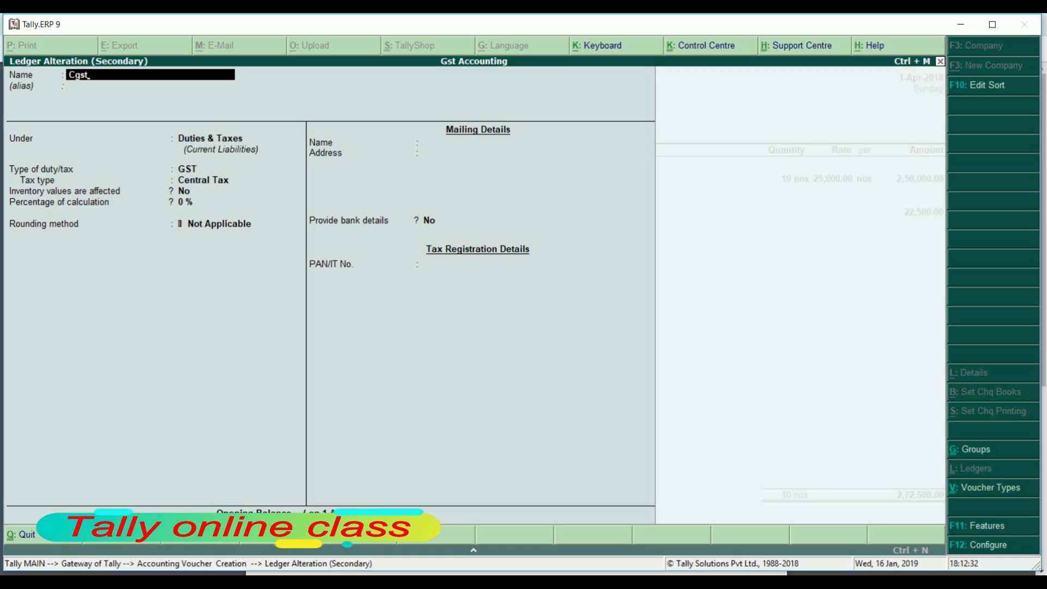
{"action": "type", "text": "9"}
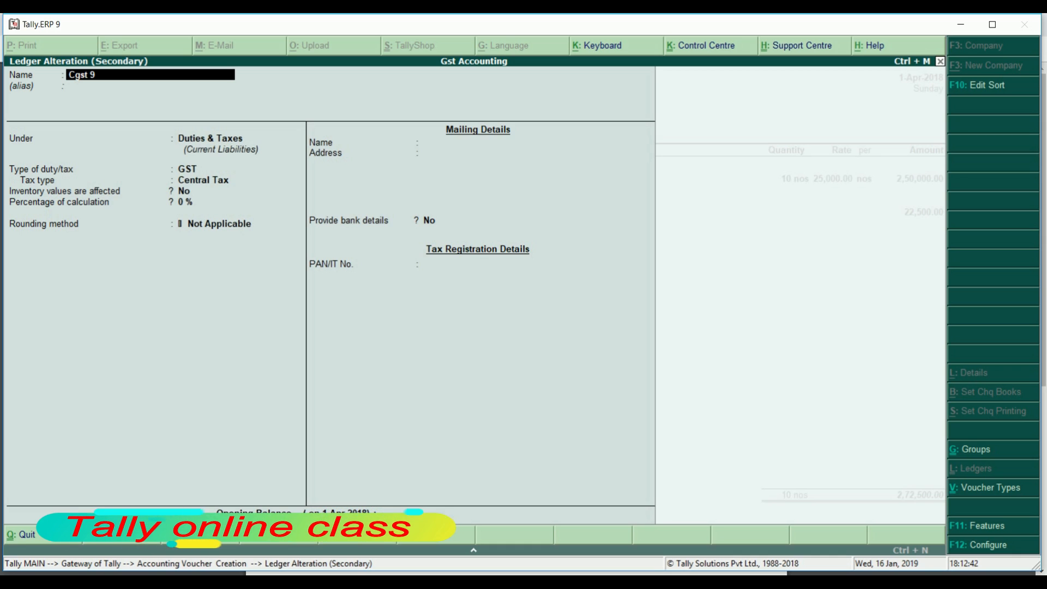
{"action": "type", "text": "%"}
{"action": "key", "text": "Return"}
{"action": "key", "text": "Return"}
{"action": "key", "text": "Return"}
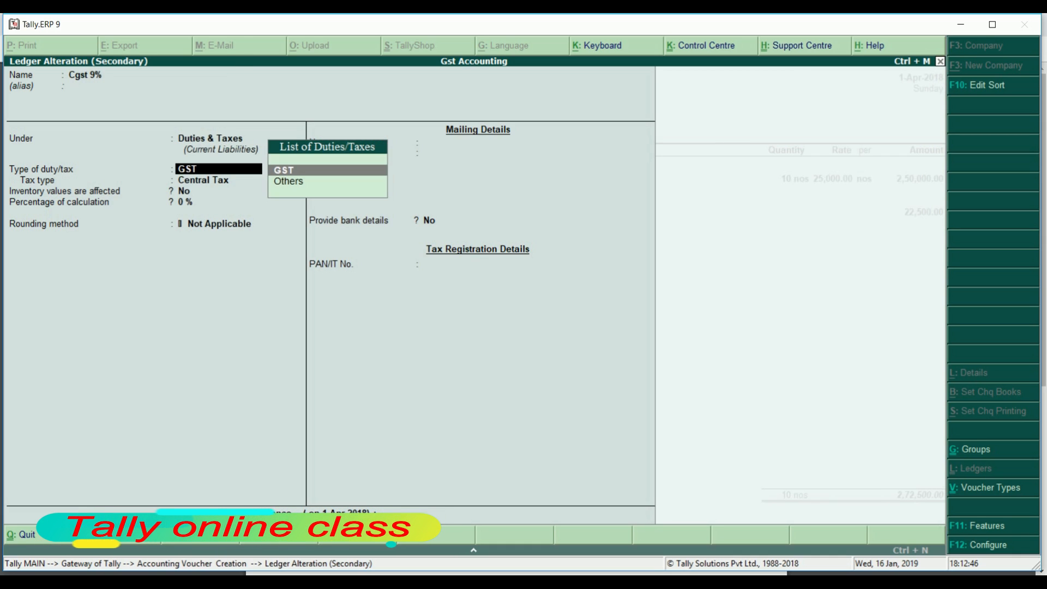
{"action": "key", "text": "Return"}
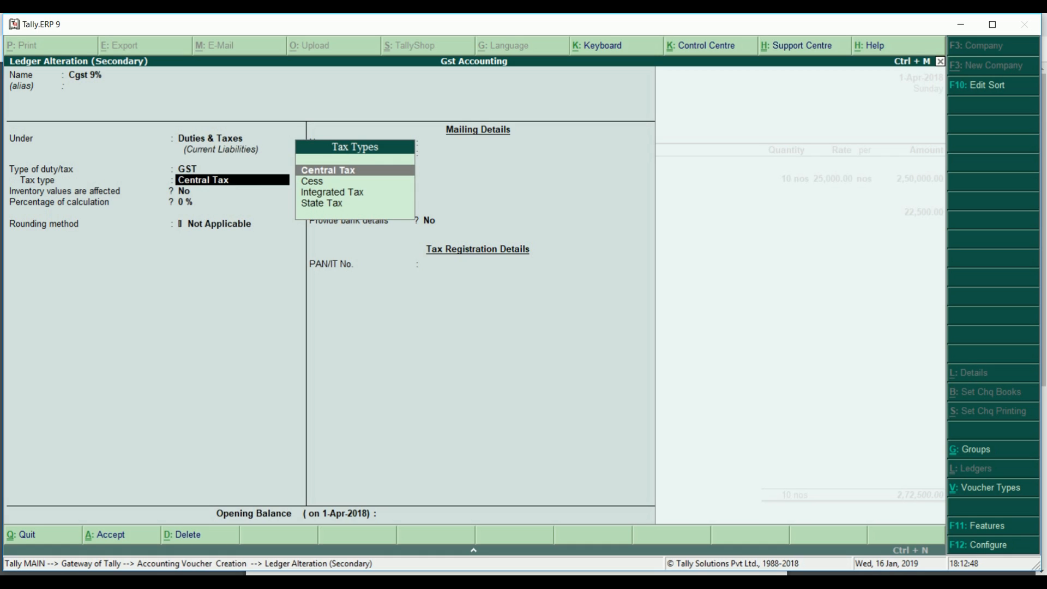
{"action": "key", "text": "Return"}
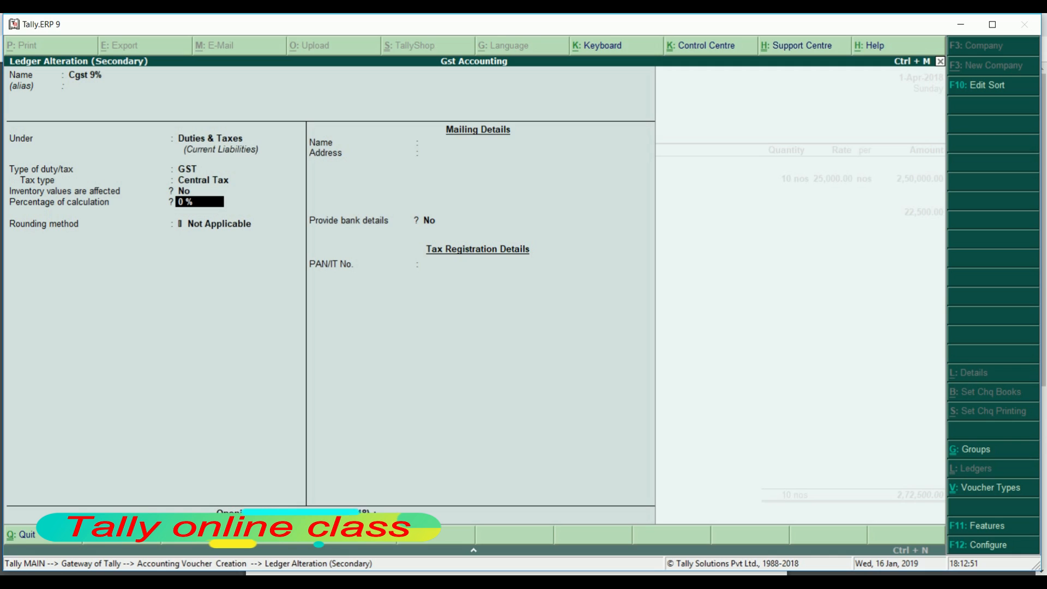
{"action": "type", "text": "9"}
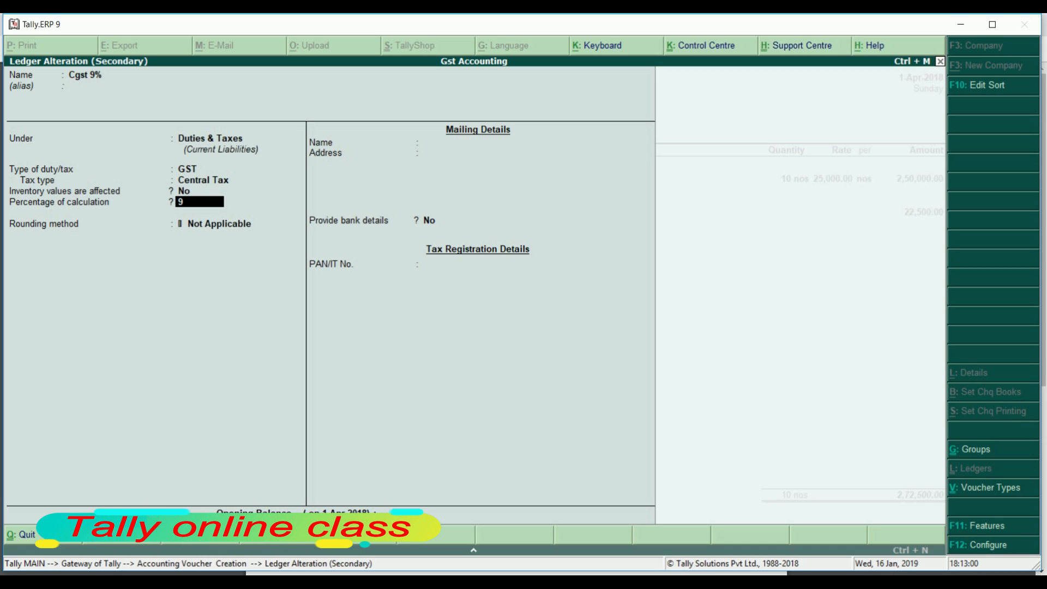
{"action": "key", "text": "Return"}
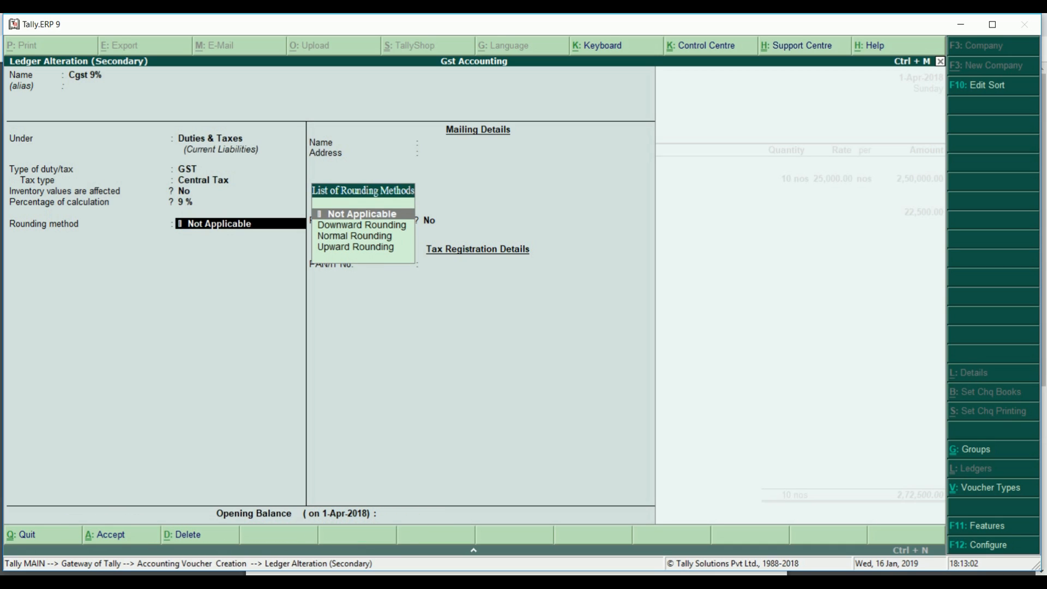
{"action": "key", "text": "Return"}
{"action": "key", "text": "Return"}
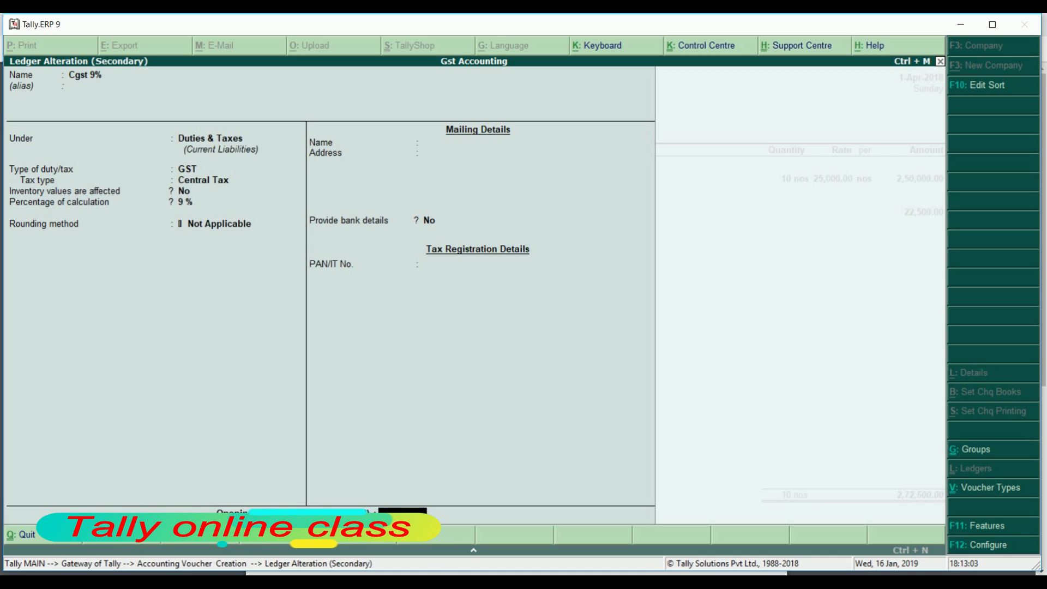
{"action": "key", "text": "Return"}
{"action": "key", "text": "Return"}
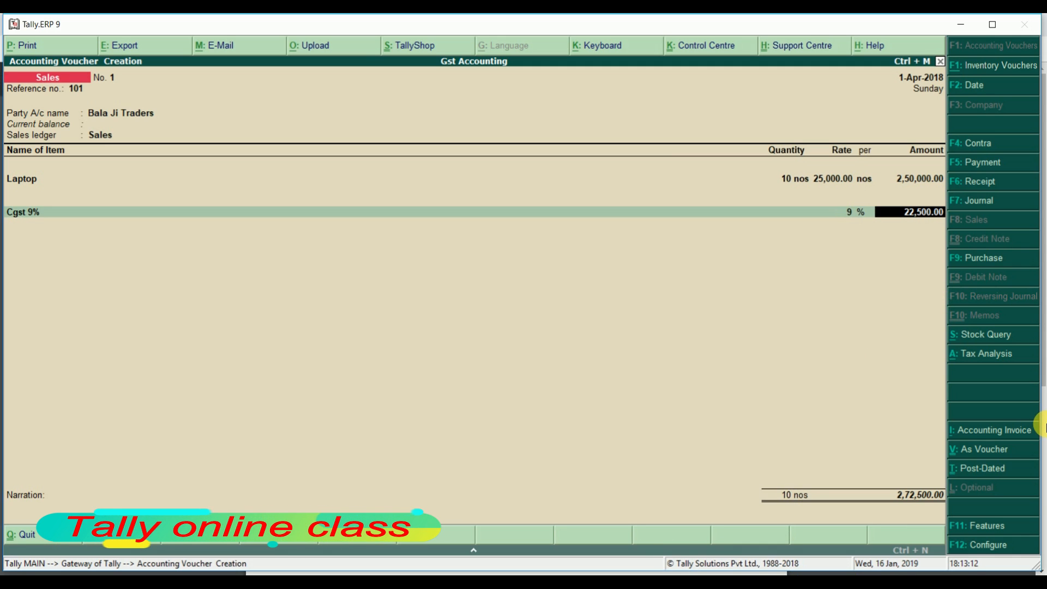
Create an 'Sgst 9%' ledger under Duties & Taxes as GST State Tax at 9%
{"action": "key", "text": "Return"}
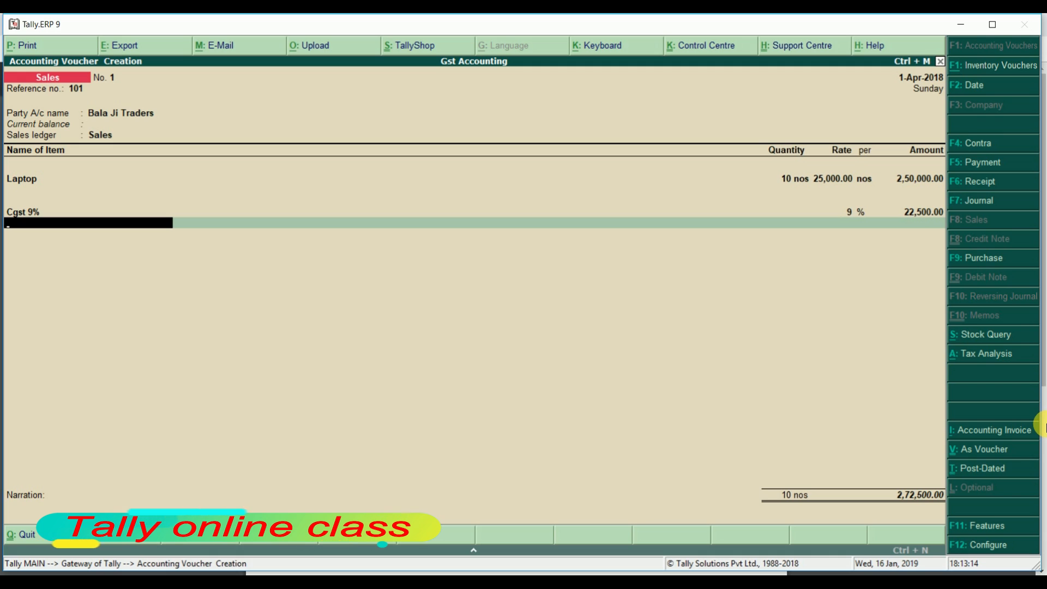
{"action": "key", "text": "alt+c"}
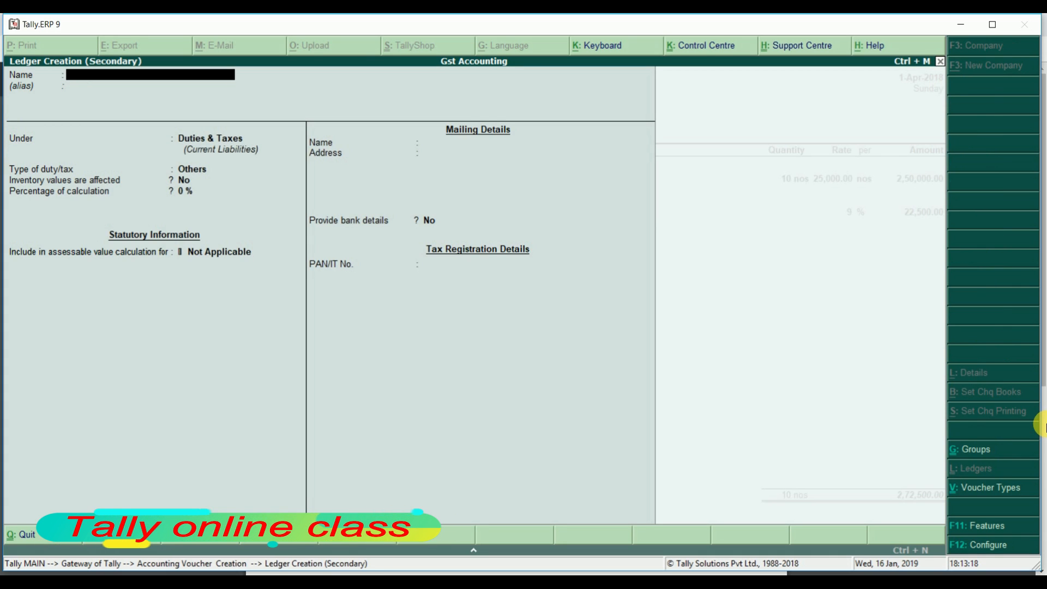
{"action": "type", "text": "Sgst"}
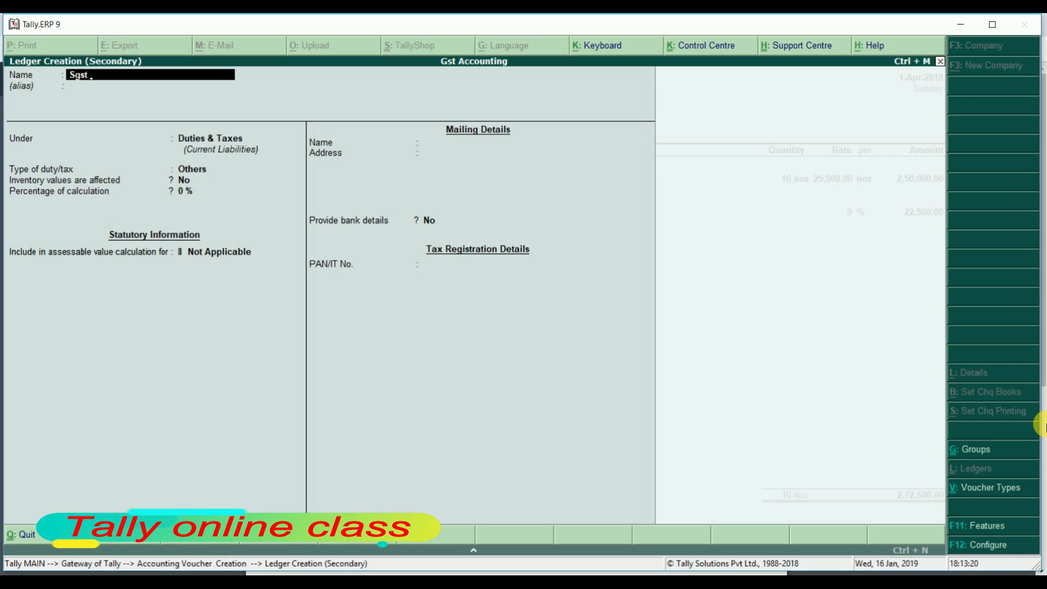
{"action": "type", "text": " 9"}
{"action": "key", "text": "Return"}
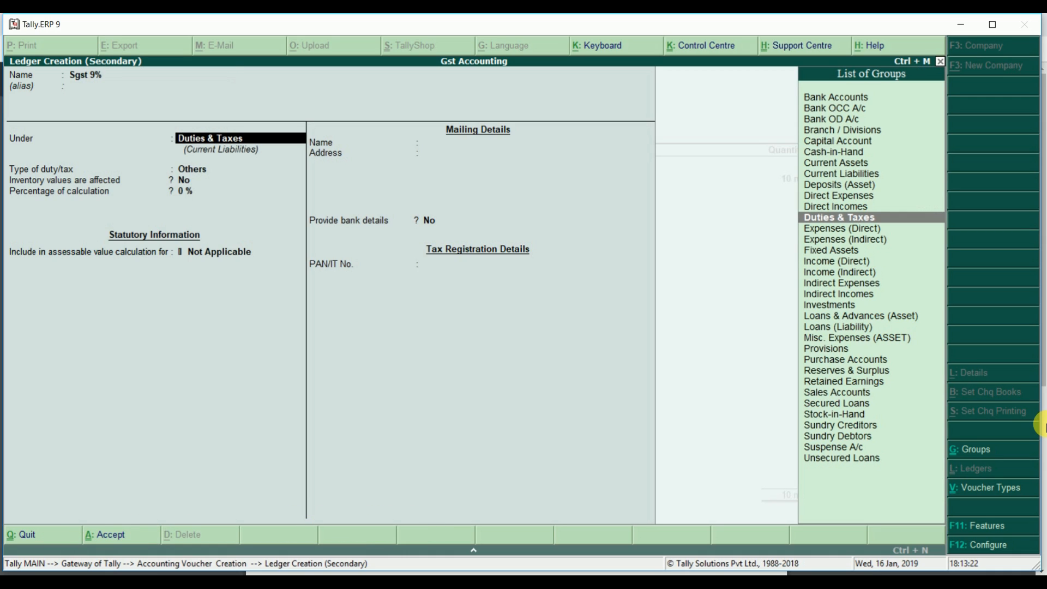
{"action": "key", "text": "Return"}
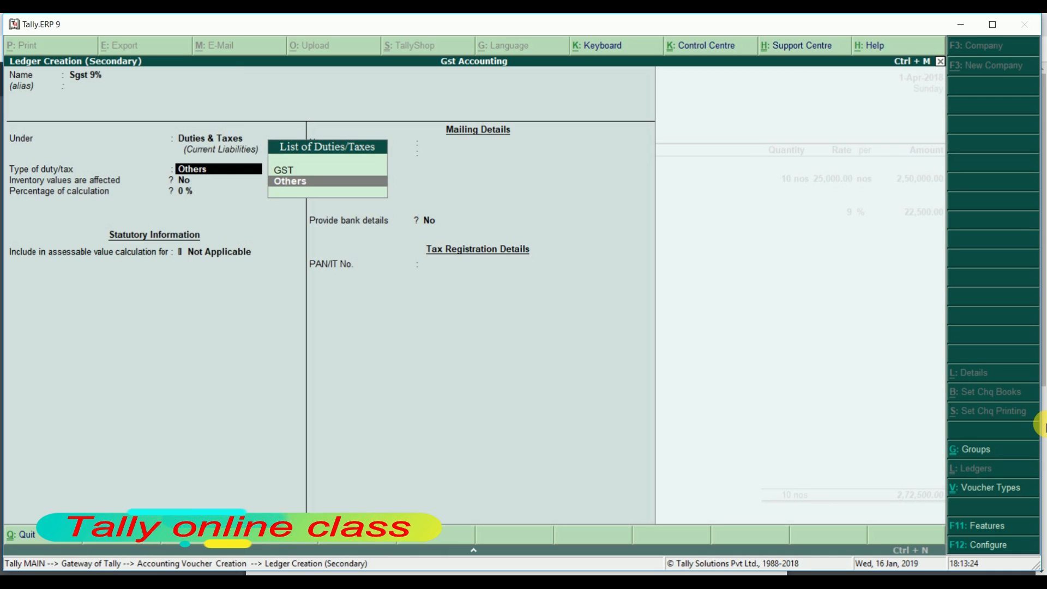
{"action": "key", "text": "Up"}
{"action": "key", "text": "Return"}
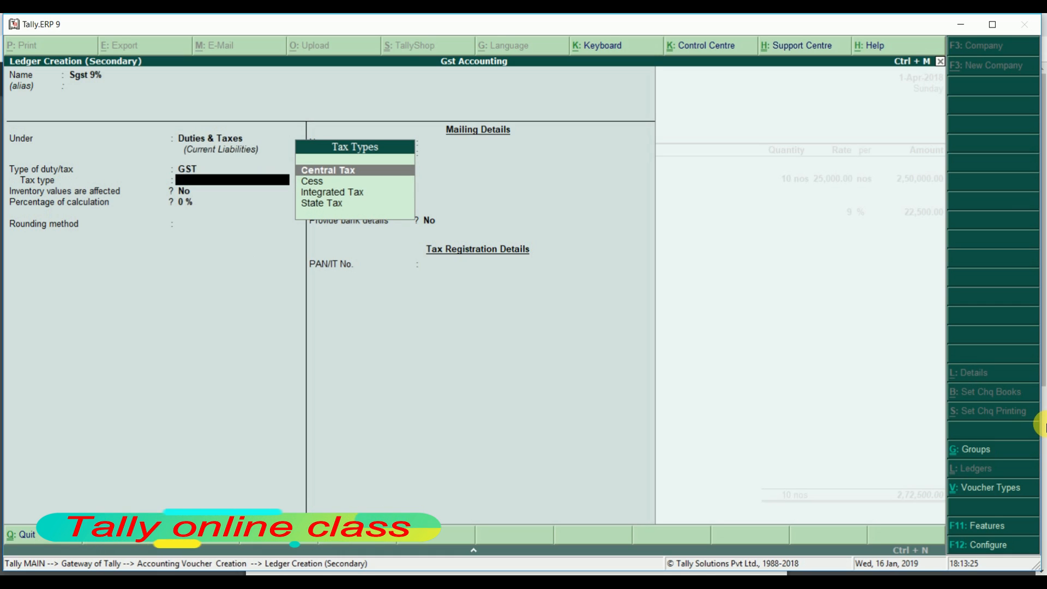
{"action": "key", "text": "Down"}
{"action": "key", "text": "Down"}
{"action": "key", "text": "Down"}
{"action": "key", "text": "Return"}
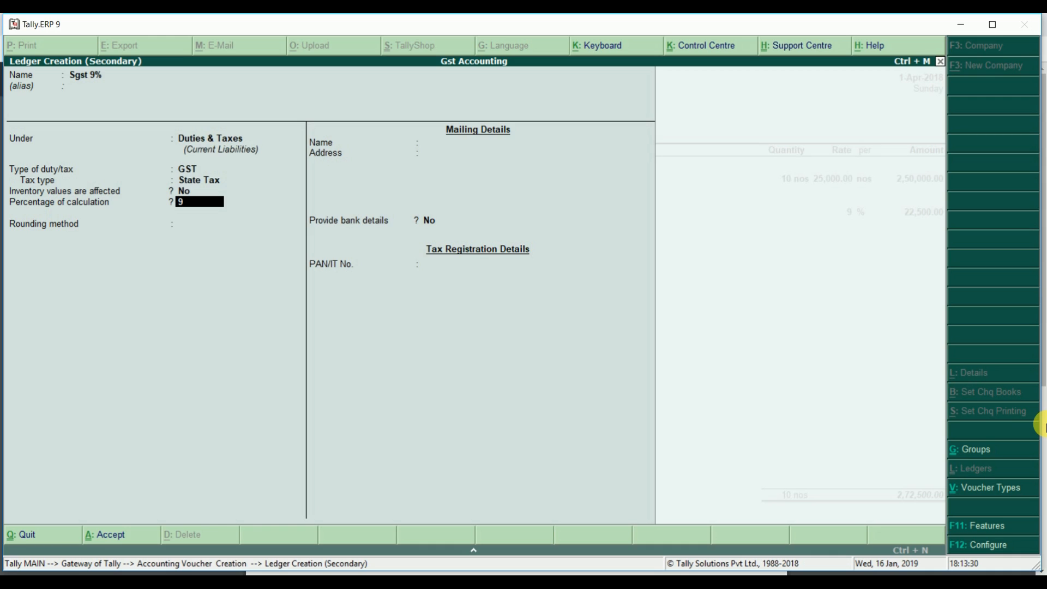
{"action": "key", "text": "Return"}
{"action": "key", "text": "Return"}
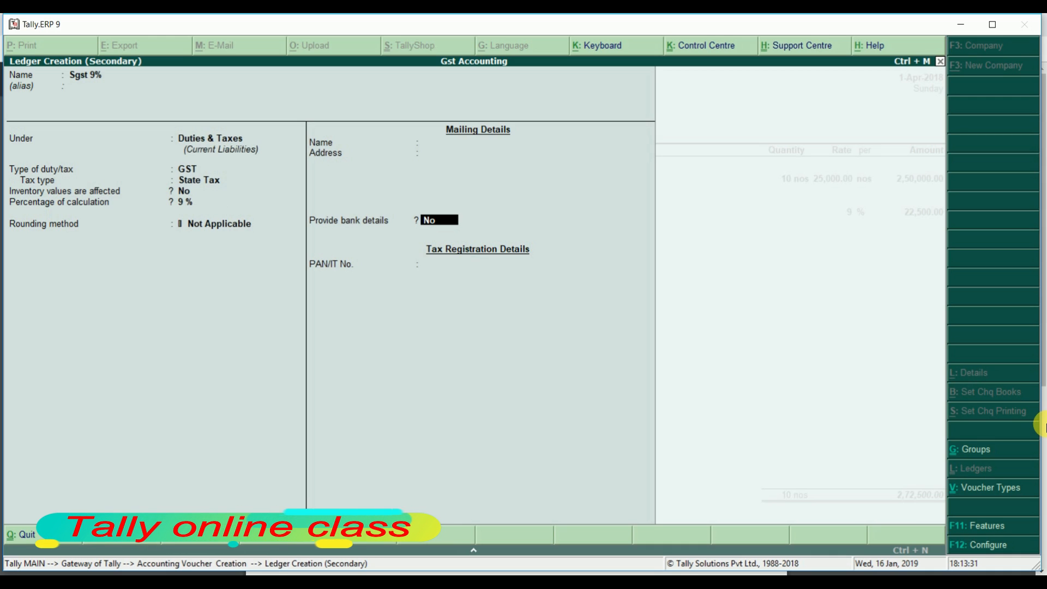
{"action": "key", "text": "Return"}
{"action": "key", "text": "Return"}
{"action": "key", "text": "Return"}
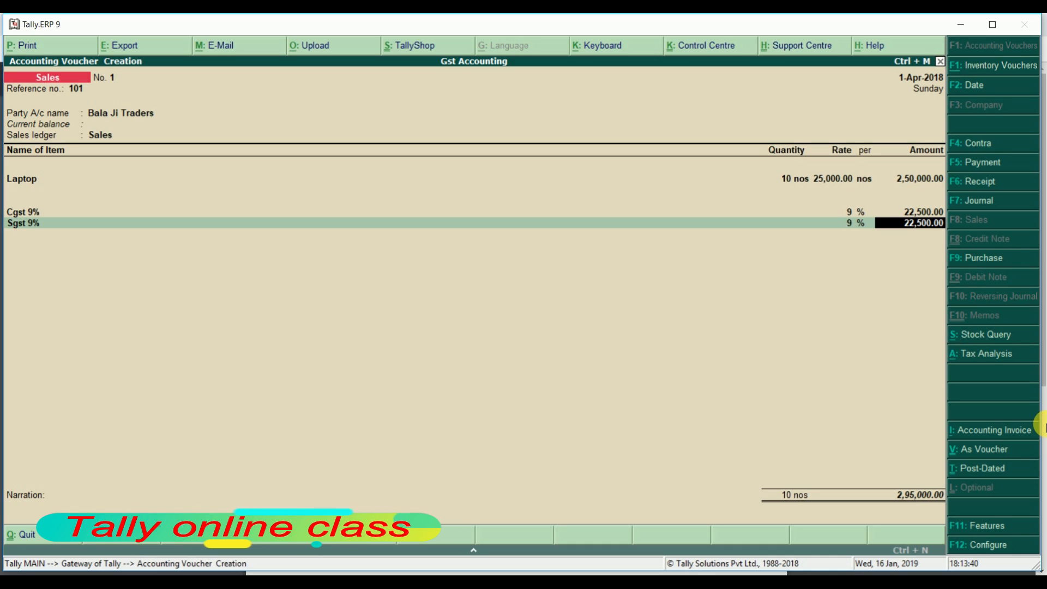
{"action": "key", "text": "alt+a"}
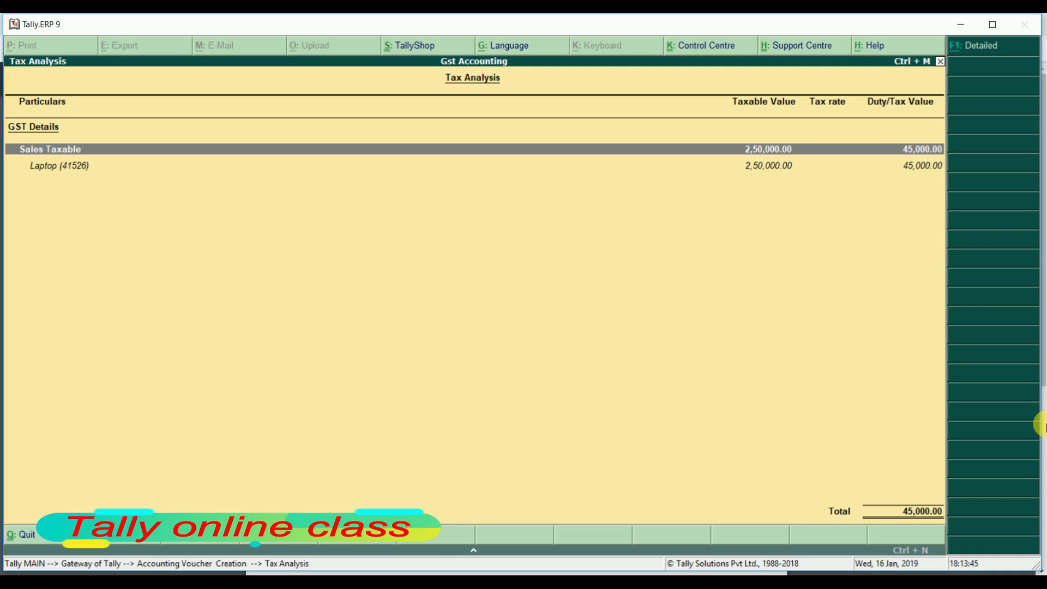
{"action": "key", "text": "alt+F1"}
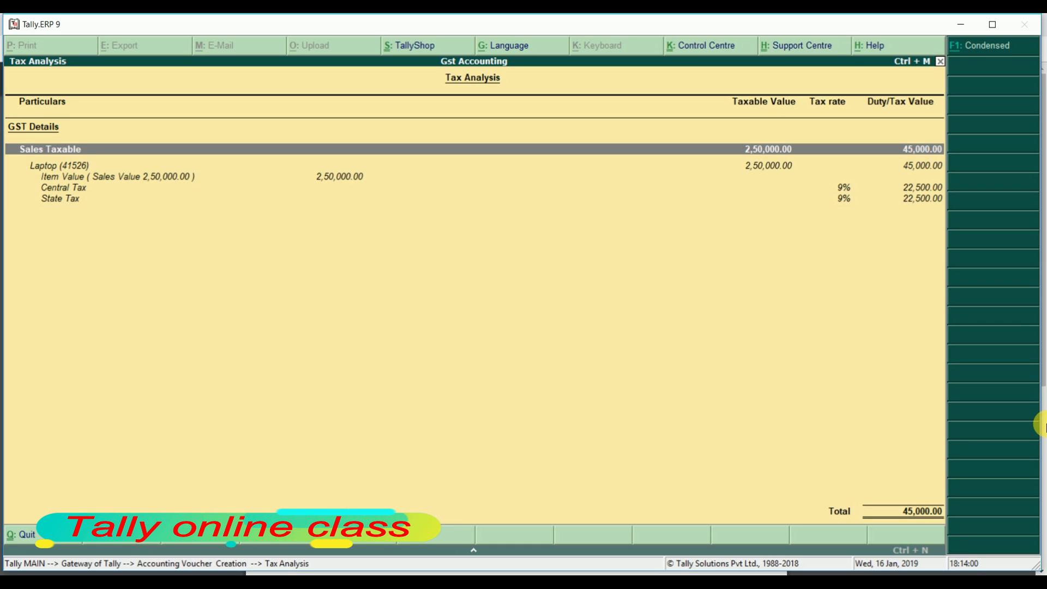
{"action": "key", "text": "Escape"}
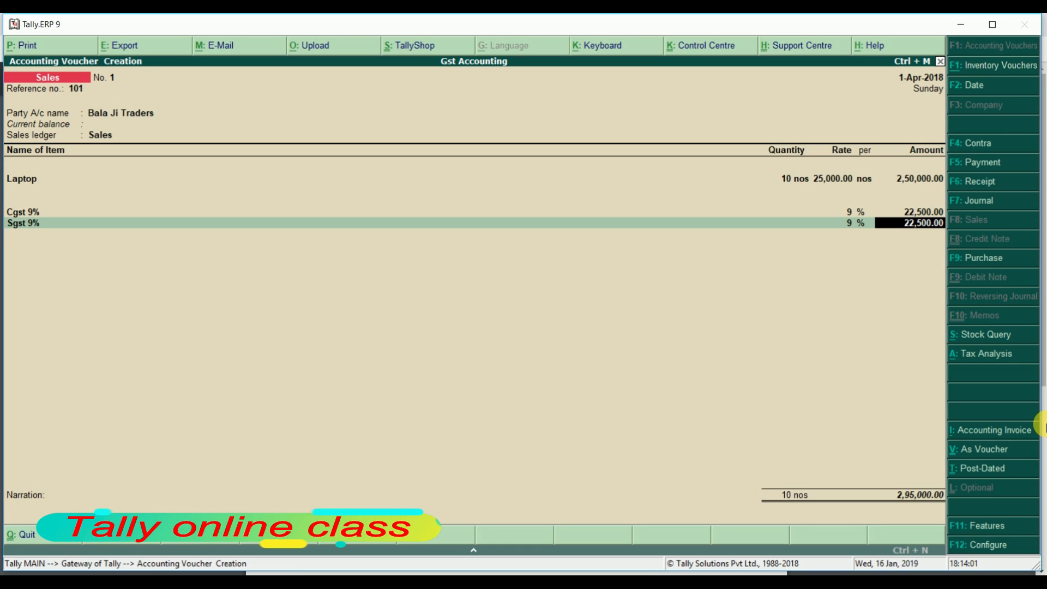
Save sales voucher no. 1 with new bill reference 1, then quit voucher entry
{"action": "key", "text": "Return"}
{"action": "key", "text": "Return"}
{"action": "key", "text": "Return"}
{"action": "key", "text": "Return"}
{"action": "key", "text": "Return"}
{"action": "key", "text": "Return"}
{"action": "key", "text": "Return"}
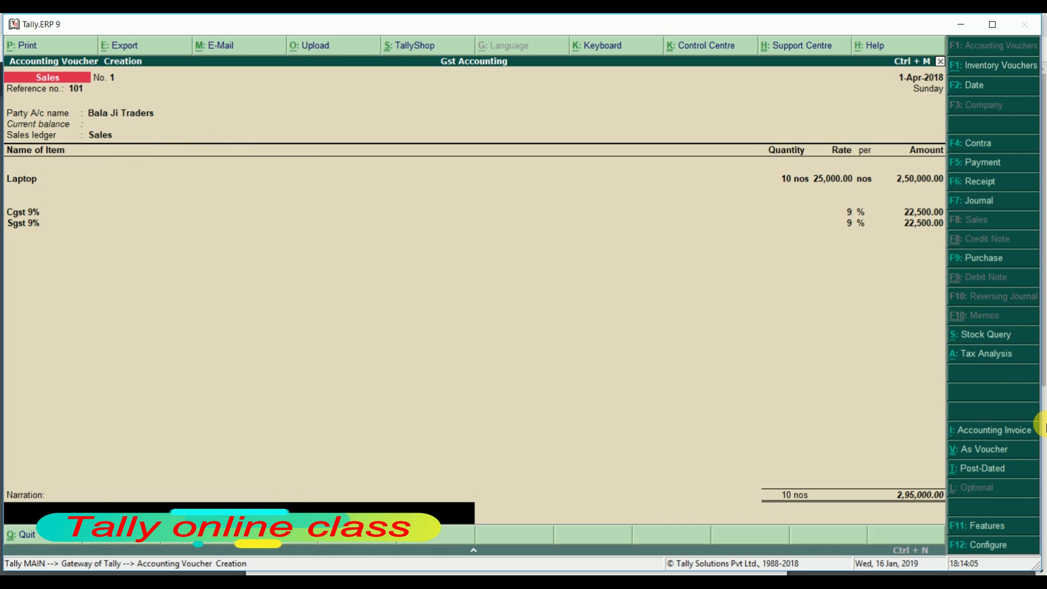
{"action": "key", "text": "Return"}
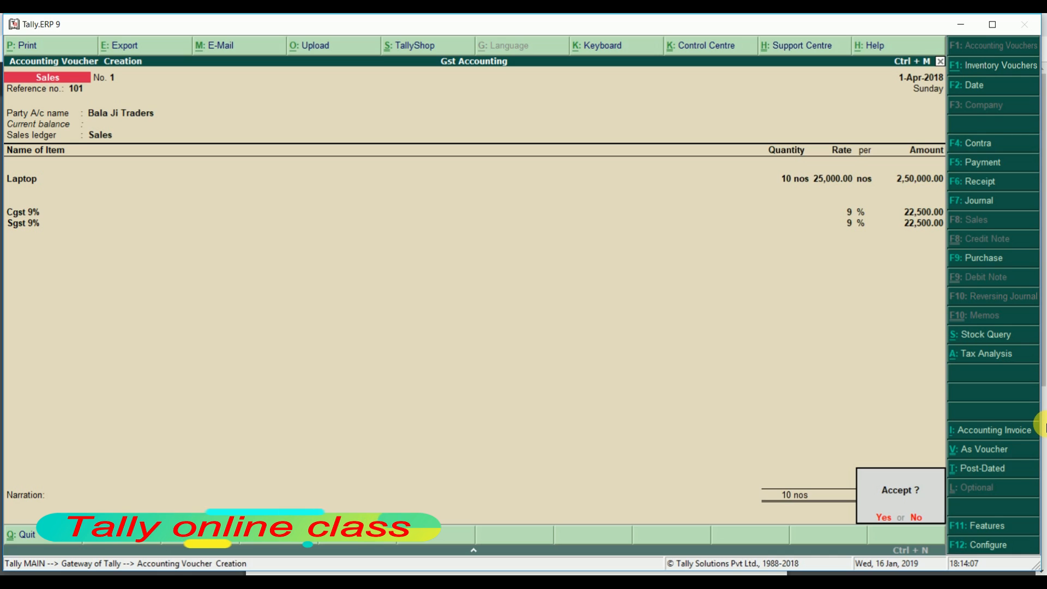
{"action": "key", "text": "Return"}
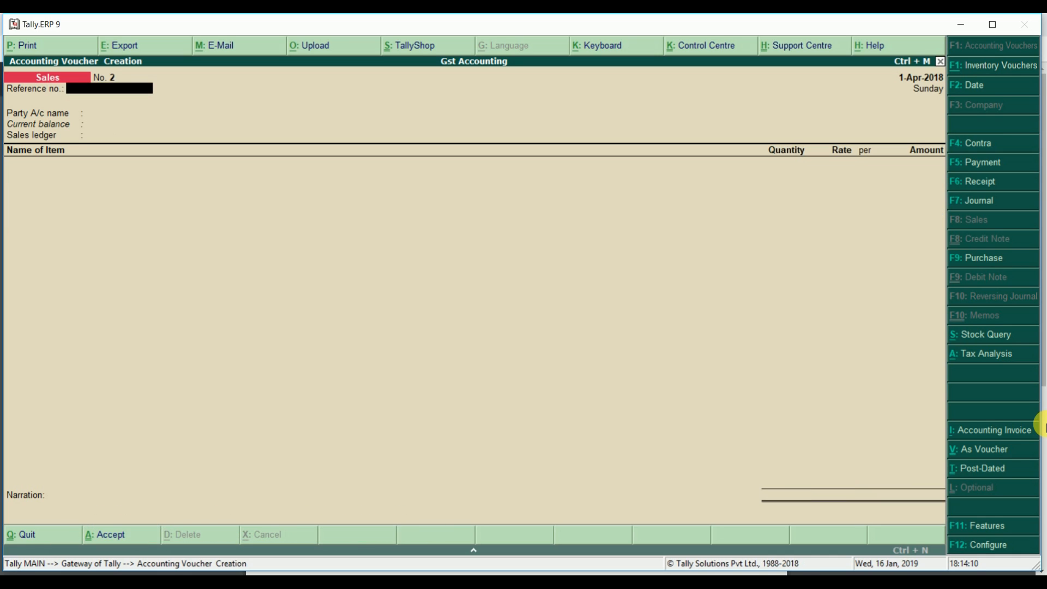
{"action": "key", "text": "Escape"}
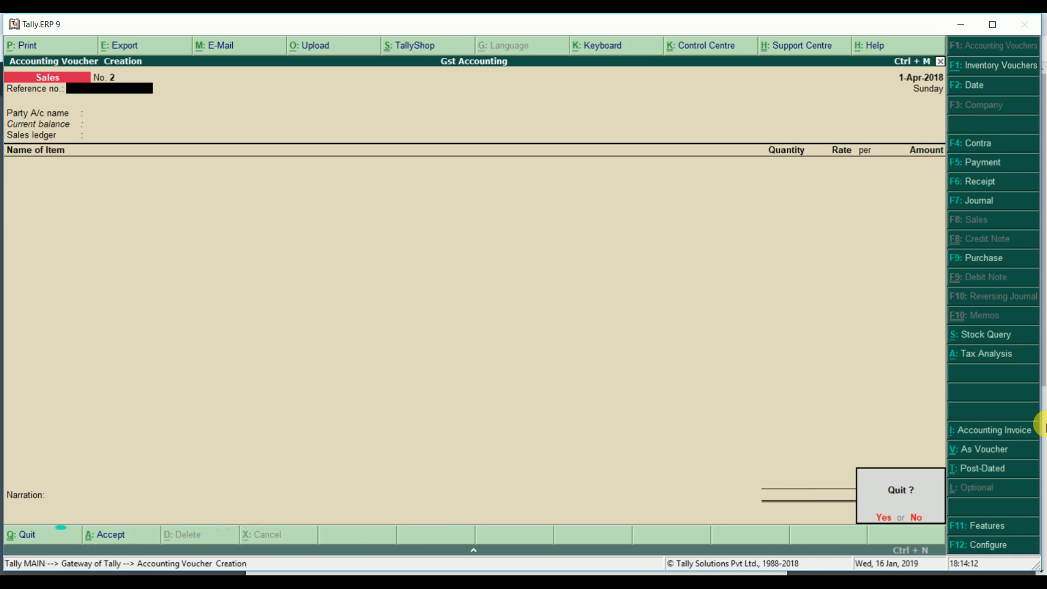
{"action": "key", "text": "Return"}
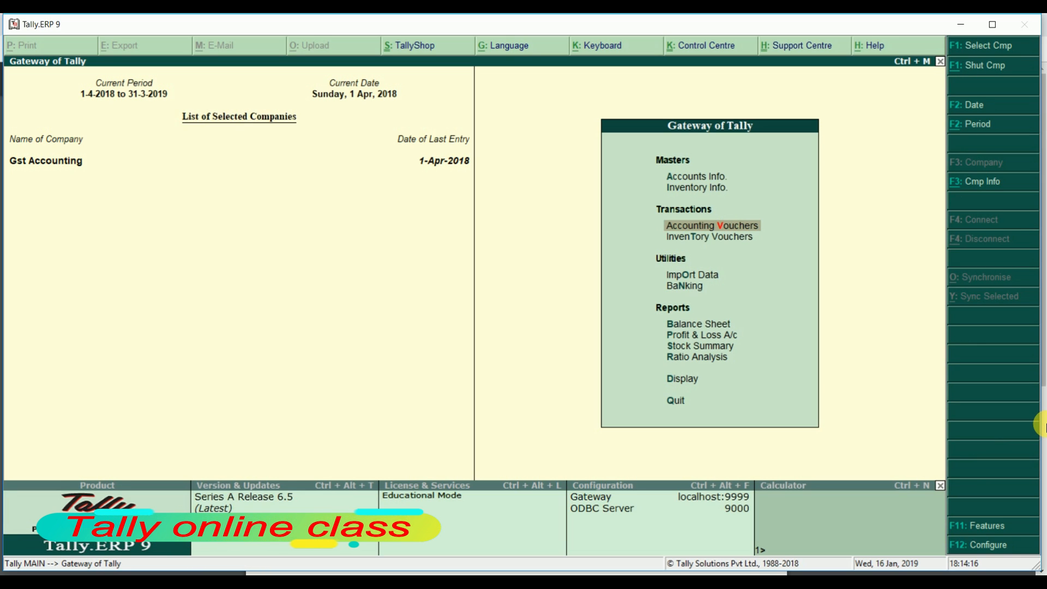
View the GSTR-1 B2B invoices register showing the 2,95,000.00 invoice
{"action": "key", "text": "d"}
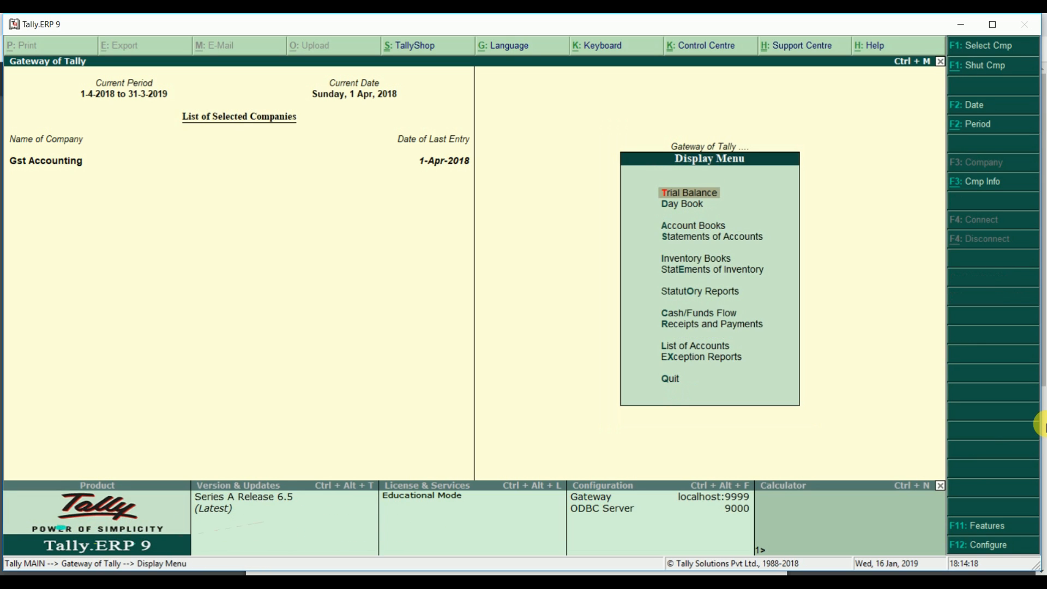
{"action": "key", "text": "u"}
{"action": "key", "text": "g"}
{"action": "key", "text": "1"}
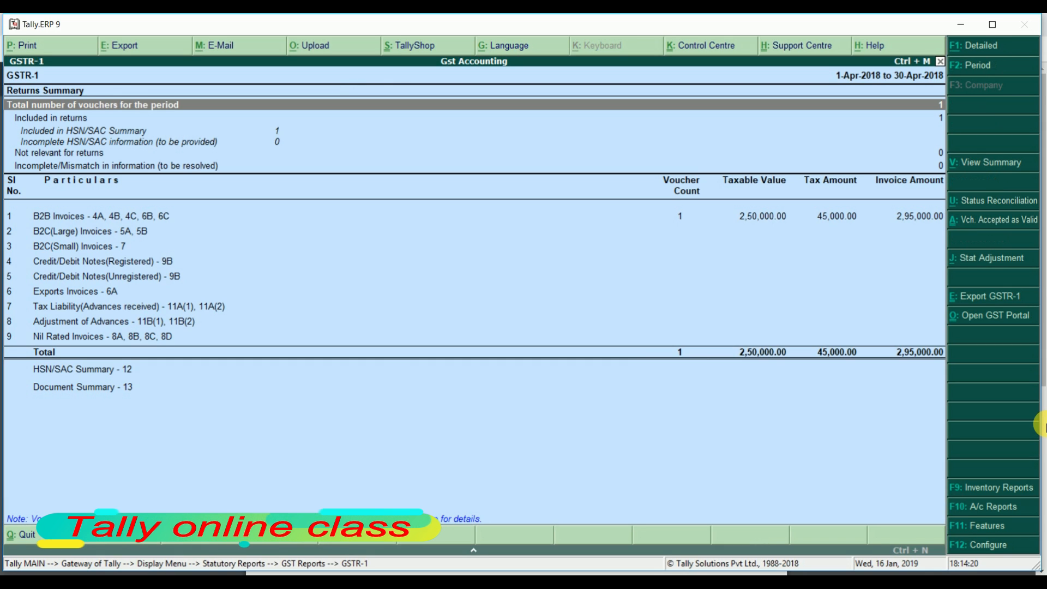
{"action": "key", "text": "Down"}
{"action": "key", "text": "Down"}
{"action": "key", "text": "Down"}
{"action": "key", "text": "Down"}
{"action": "key", "text": "Down"}
{"action": "key", "text": "Down"}
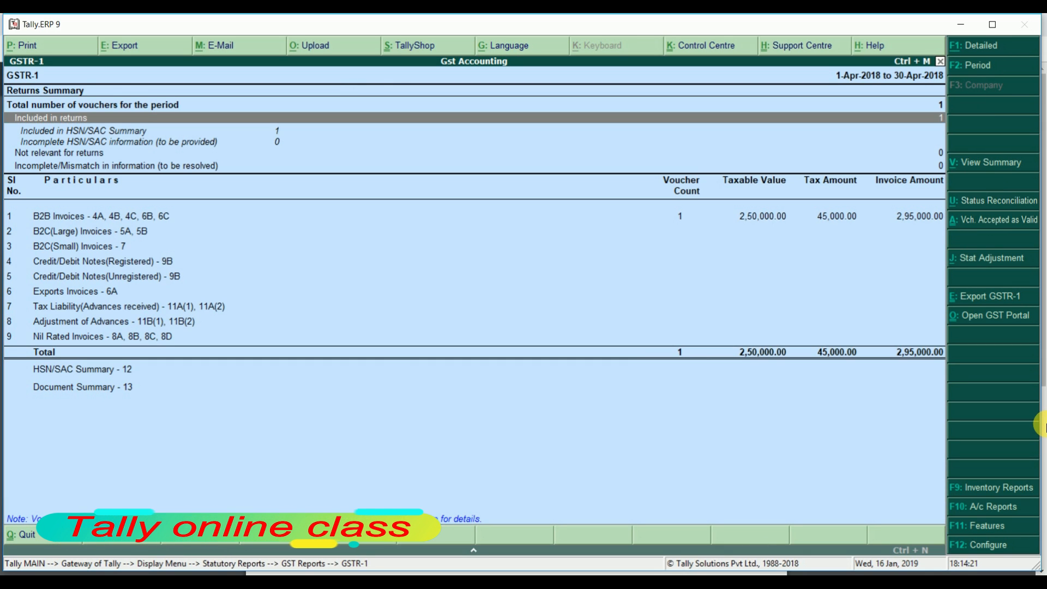
{"action": "key", "text": "Up"}
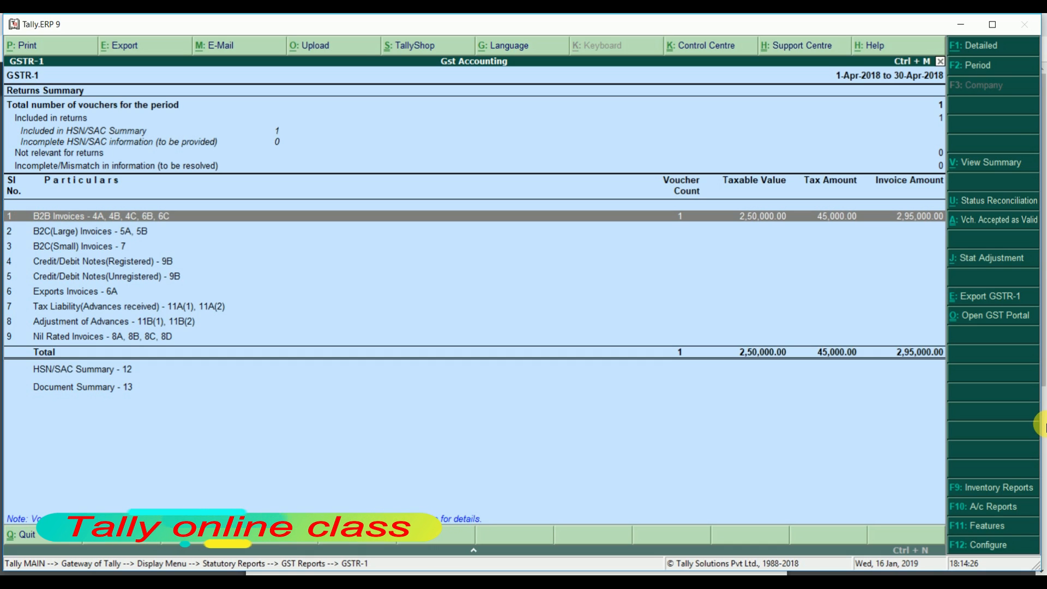
{"action": "key", "text": "Return"}
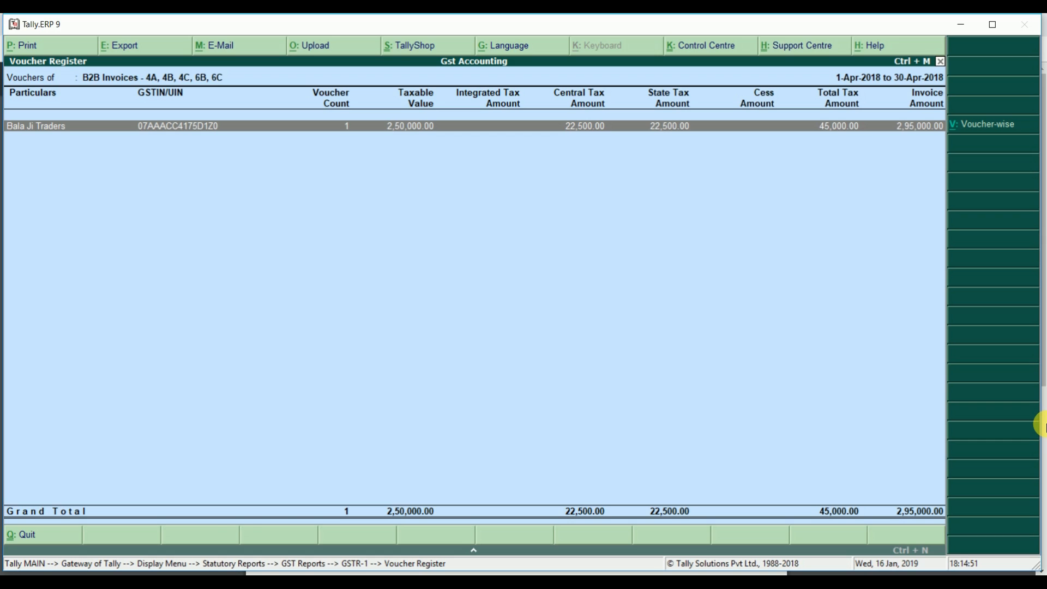
Back out of the GST reports to the Gateway of Tally
{"action": "key", "text": "Escape"}
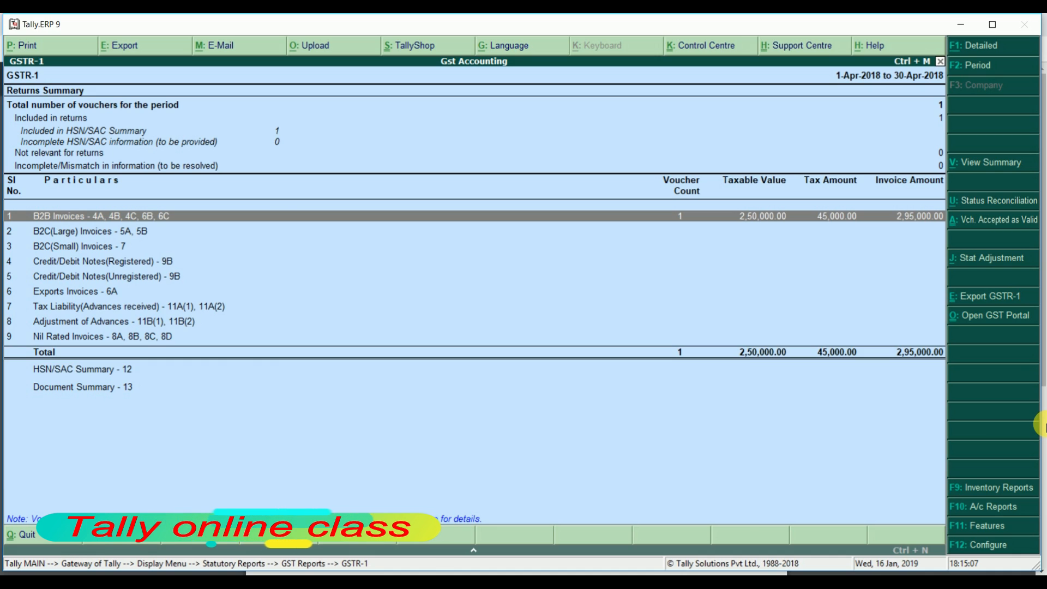
{"action": "key", "text": "Escape"}
{"action": "key", "text": "Escape"}
{"action": "key", "text": "Escape"}
{"action": "key", "text": "Escape"}
{"action": "key", "text": "Up"}
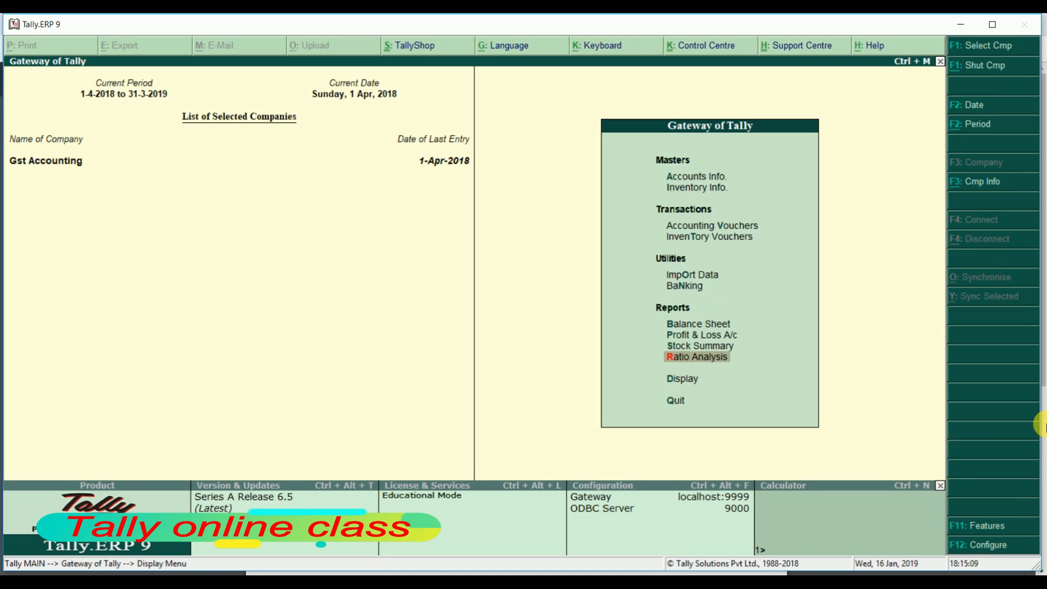
Open sales voucher no. 2 and enter reference number 102
{"action": "key", "text": "Up"}
{"action": "key", "text": "Up"}
{"action": "key", "text": "Up"}
{"action": "key", "text": "Up"}
{"action": "key", "text": "Up"}
{"action": "key", "text": "Up"}
{"action": "key", "text": "Up"}
{"action": "key", "text": "Up"}
{"action": "key", "text": "Down"}
{"action": "key", "text": "Down"}
{"action": "key", "text": "Return"}
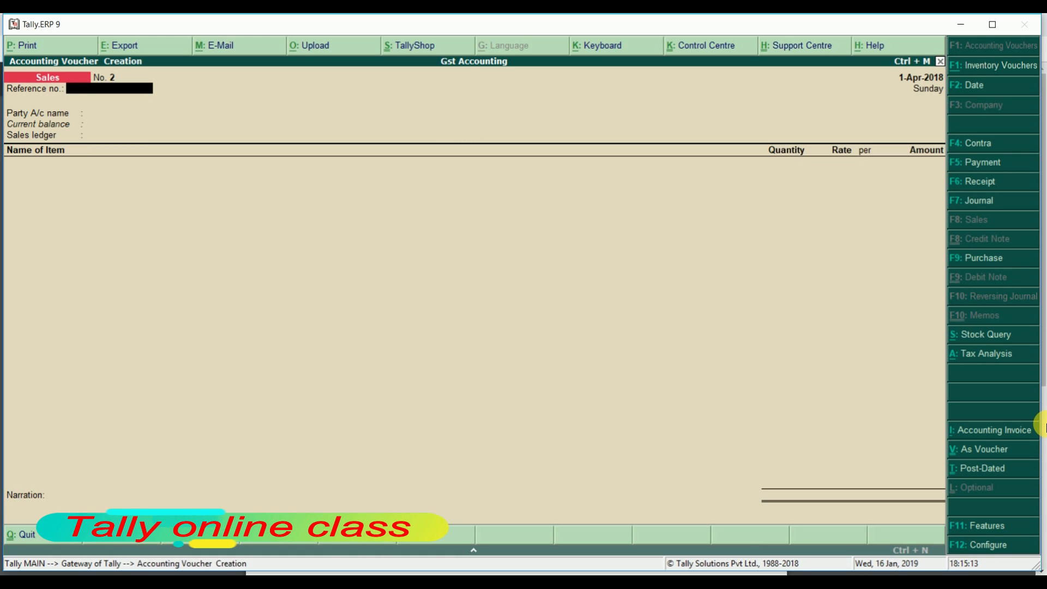
{"action": "type", "text": "102"}
{"action": "key", "text": "Return"}
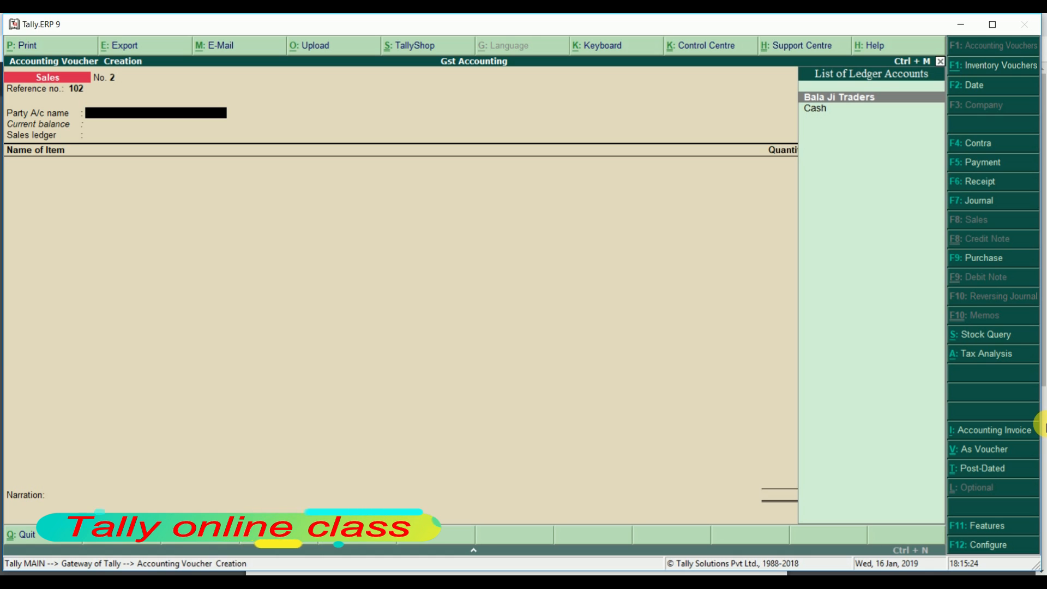
{"action": "key", "text": "alt+space"}
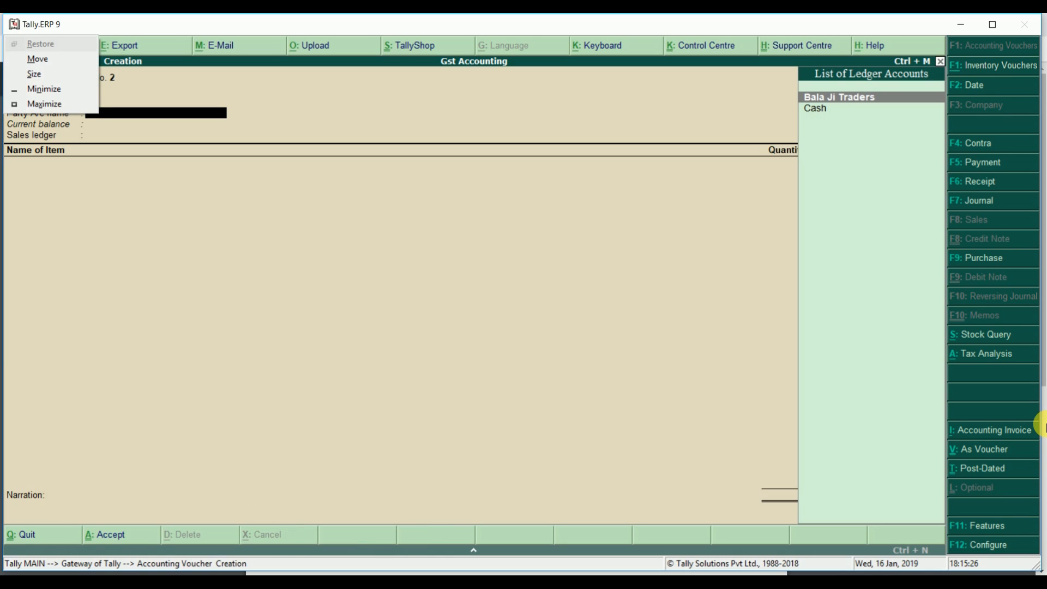
{"action": "left_click", "coordinate": [662, 387]}
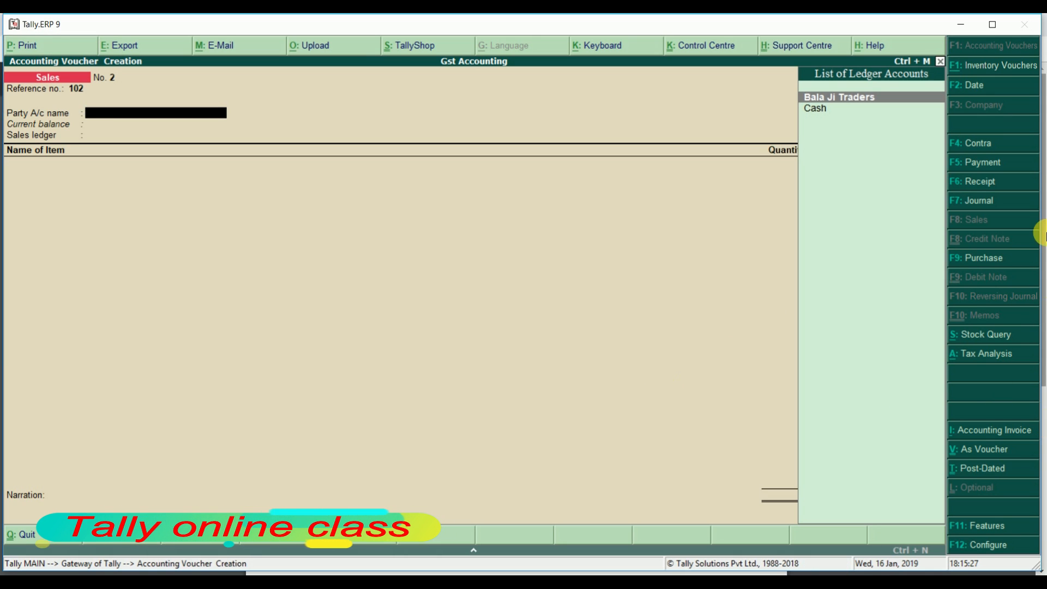
Create a party ledger named Sai Traders under Sundry Debtors
{"action": "key", "text": "alt+c"}
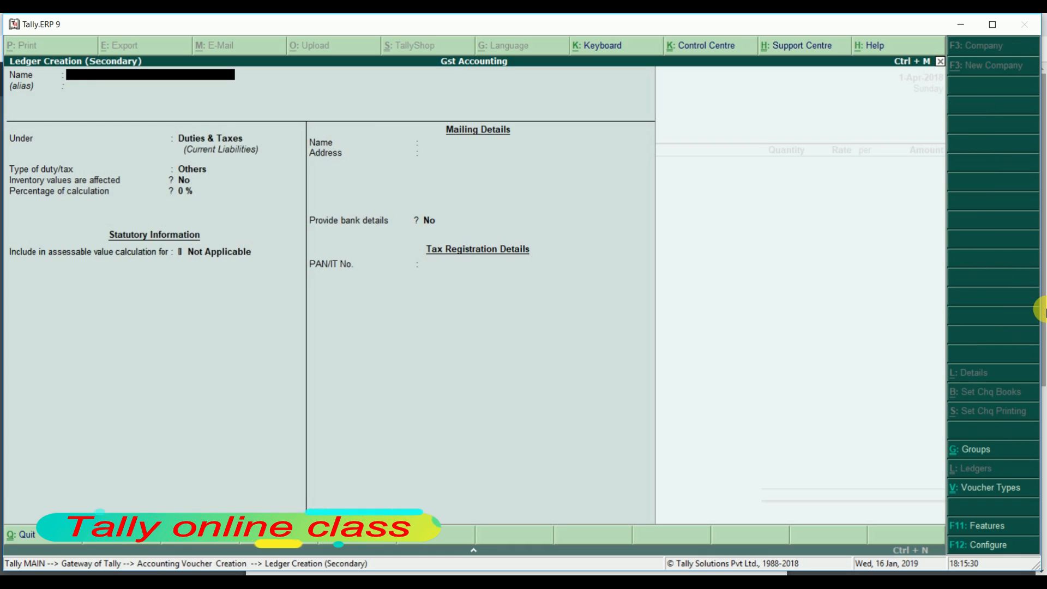
{"action": "type", "text": "Sai"}
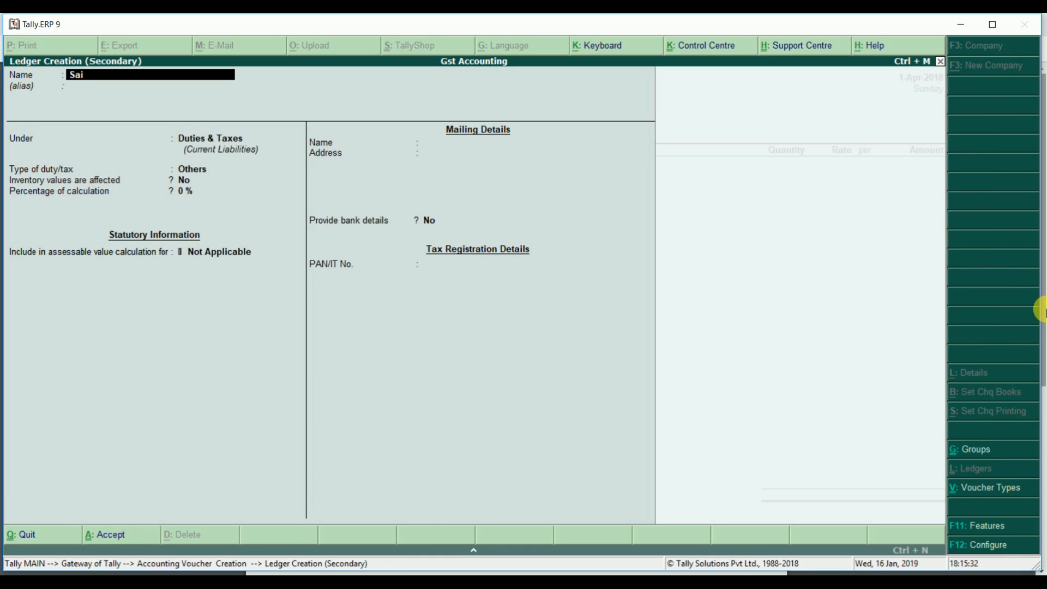
{"action": "type", "text": " Traders"}
{"action": "key", "text": "Return"}
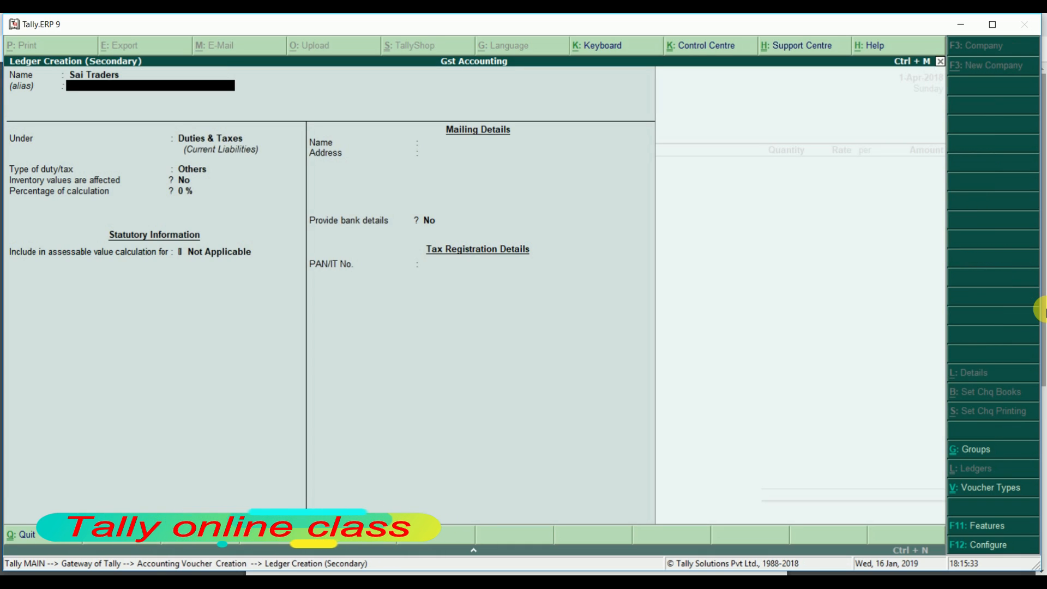
{"action": "key", "text": "Return"}
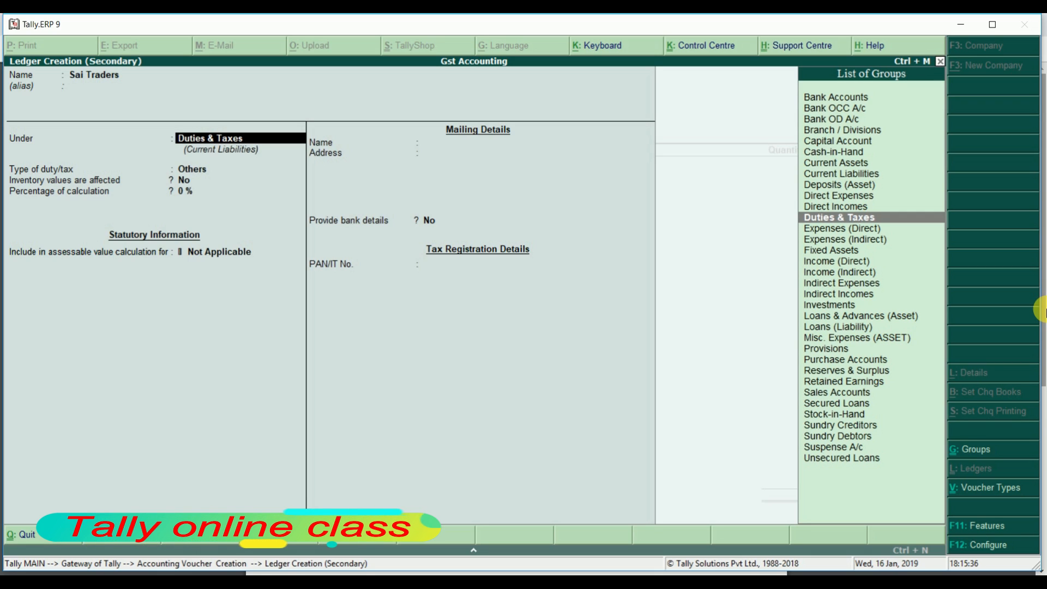
{"action": "type", "text": "S"}
{"action": "key", "text": "Down"}
{"action": "key", "text": "Down"}
{"action": "key", "text": "Down"}
{"action": "key", "text": "Down"}
{"action": "key", "text": "Down"}
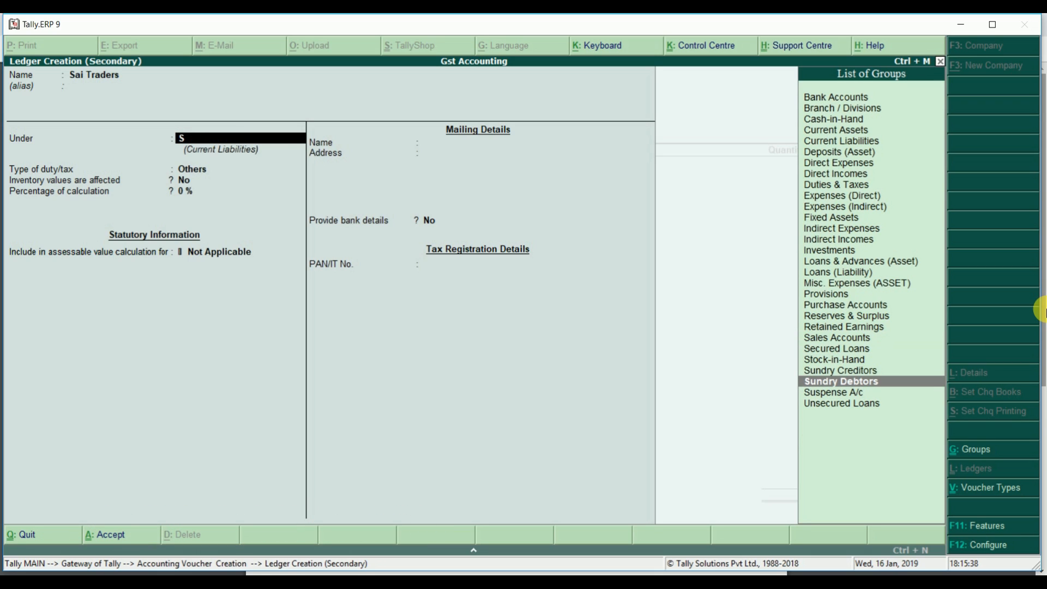
{"action": "key", "text": "Return"}
{"action": "key", "text": "Return"}
{"action": "key", "text": "Return"}
{"action": "key", "text": "Return"}
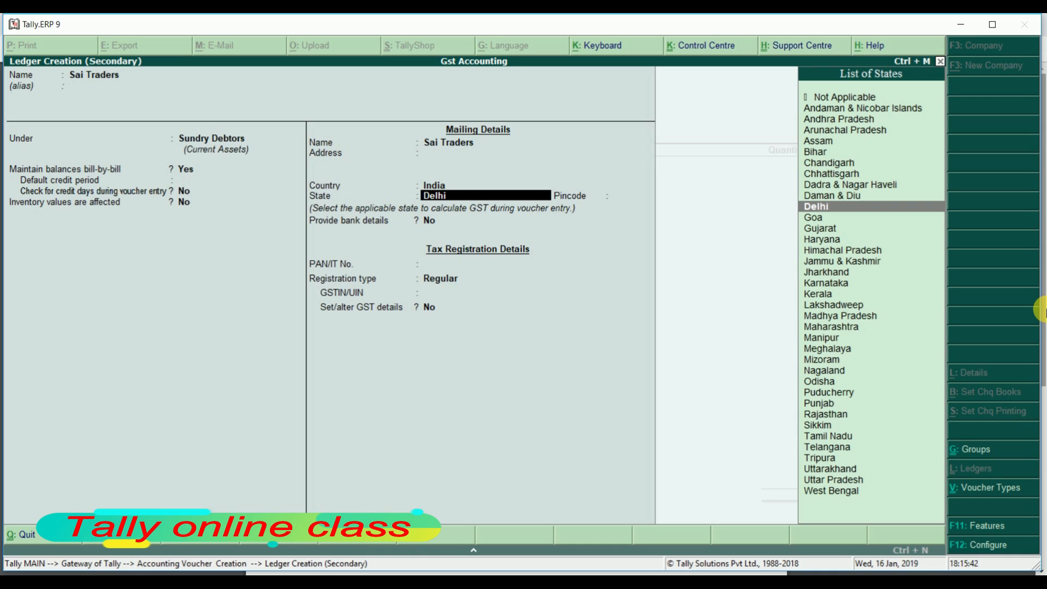
Set Sai Traders' state to Haryana, keep Regular registration, and enter the party's GSTIN
{"action": "type", "text": "ha"}
{"action": "key", "text": "Return"}
{"action": "key", "text": "Return"}
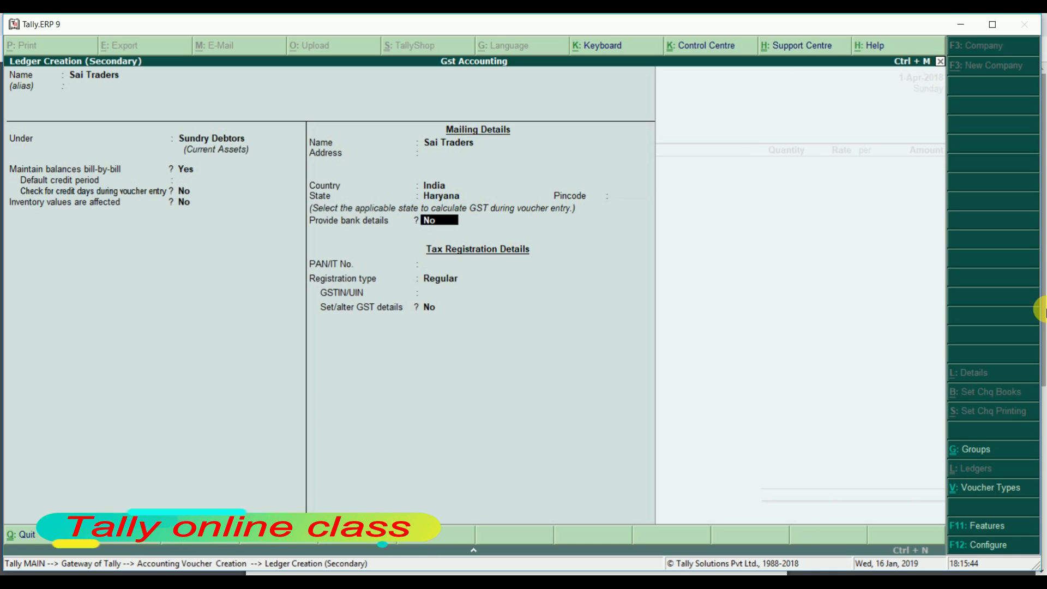
{"action": "key", "text": "Return"}
{"action": "key", "text": "Return"}
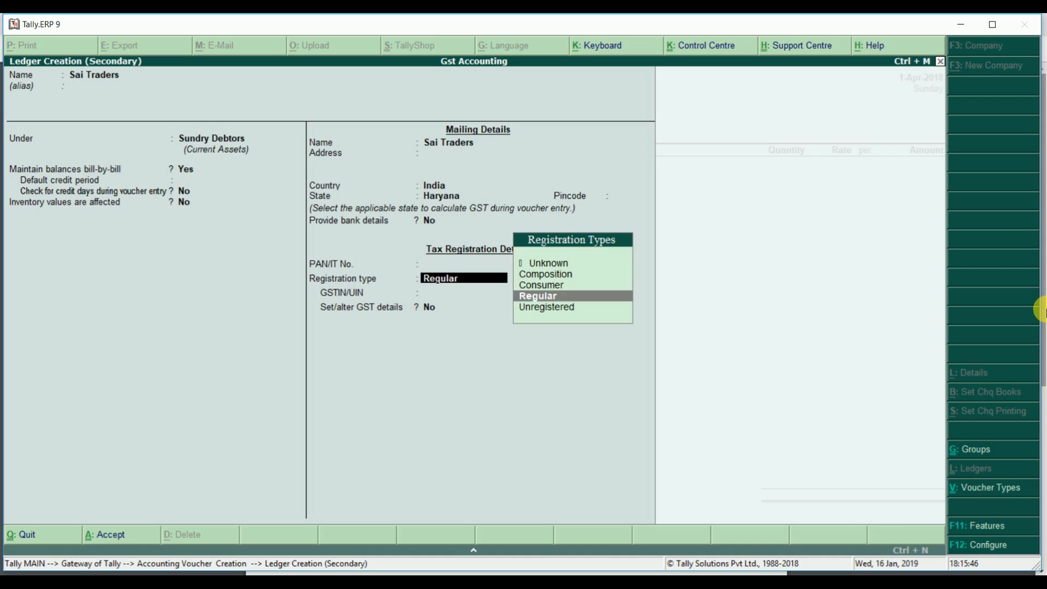
{"action": "key", "text": "Return"}
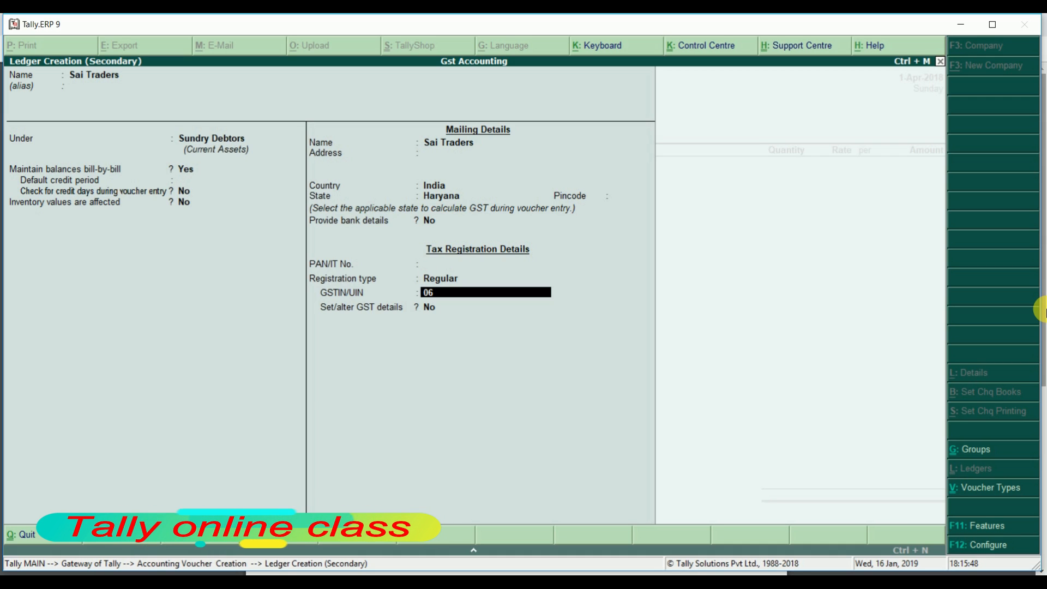
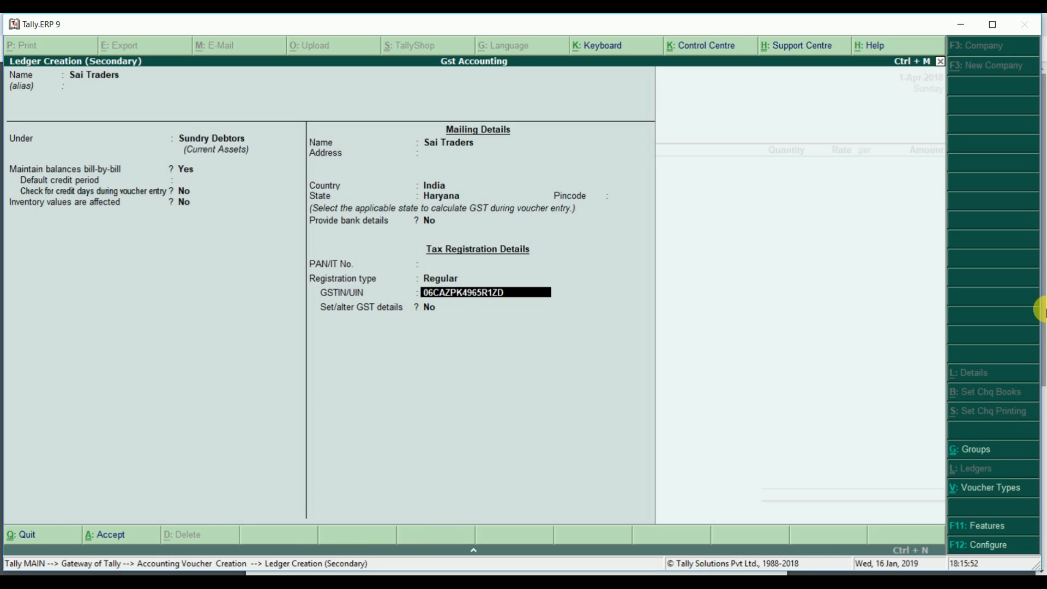
{"action": "key", "text": "Return"}
{"action": "key", "text": "Return"}
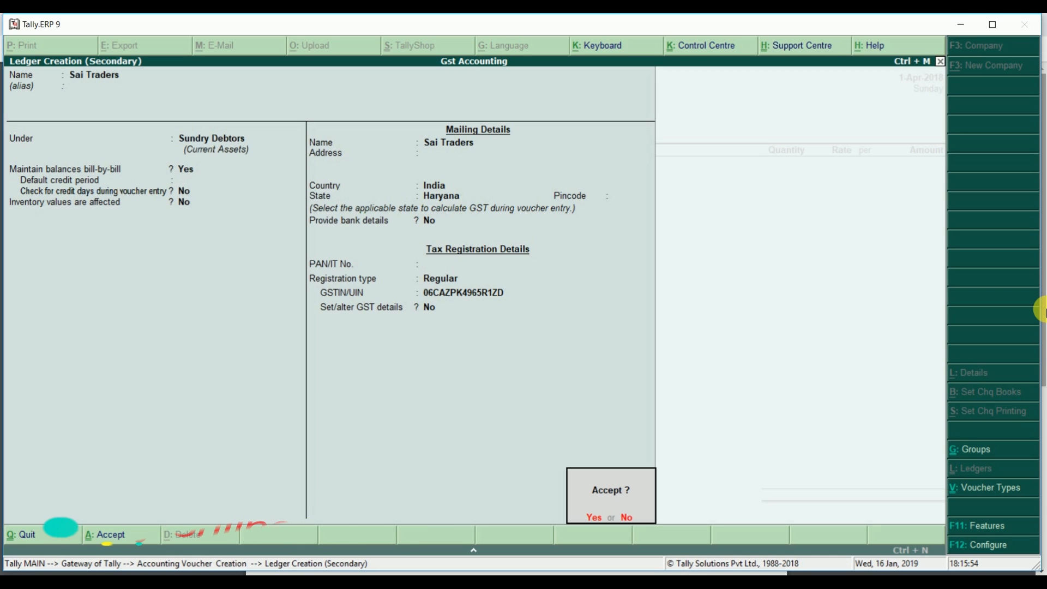
Save the Sai Traders ledger and bill 10 Laptops at 26,000 each for 2,60,000.00
{"action": "key", "text": "Return"}
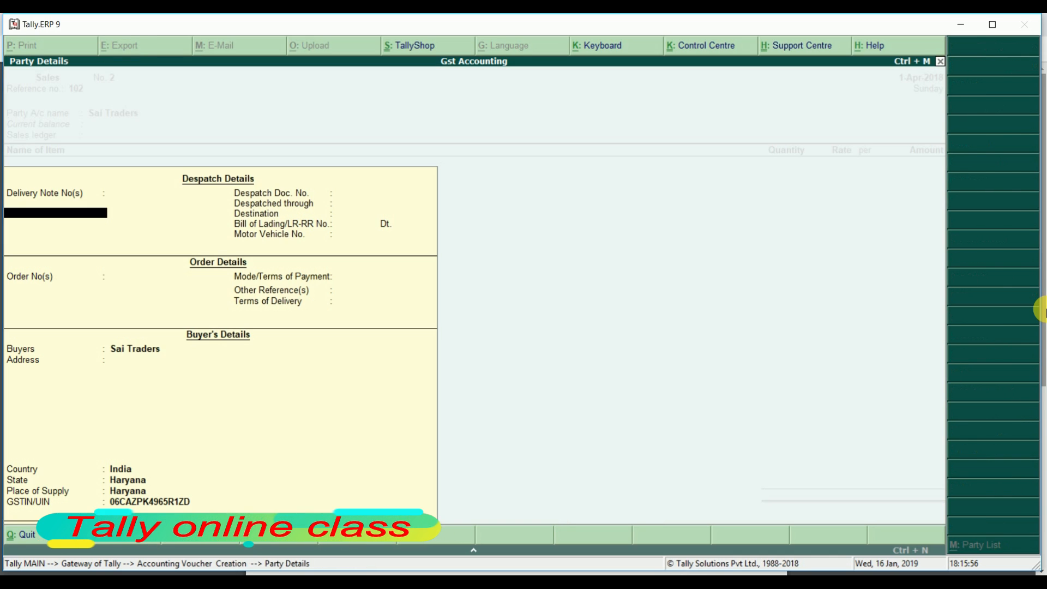
{"action": "key", "text": "Return"}
{"action": "key", "text": "Return"}
{"action": "key", "text": "Return"}
{"action": "key", "text": "Return"}
{"action": "key", "text": "Return"}
{"action": "key", "text": "Return"}
{"action": "key", "text": "Return"}
{"action": "key", "text": "Return"}
{"action": "key", "text": "Return"}
{"action": "key", "text": "Return"}
{"action": "key", "text": "Return"}
{"action": "key", "text": "Return"}
{"action": "key", "text": "Return"}
{"action": "key", "text": "Return"}
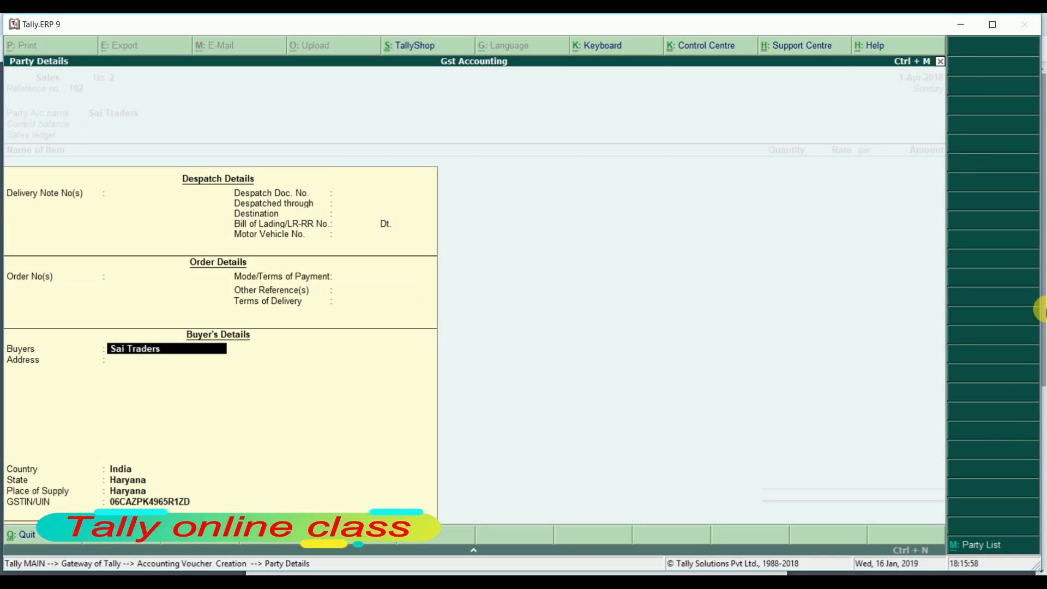
{"action": "key", "text": "Return"}
{"action": "key", "text": "Return"}
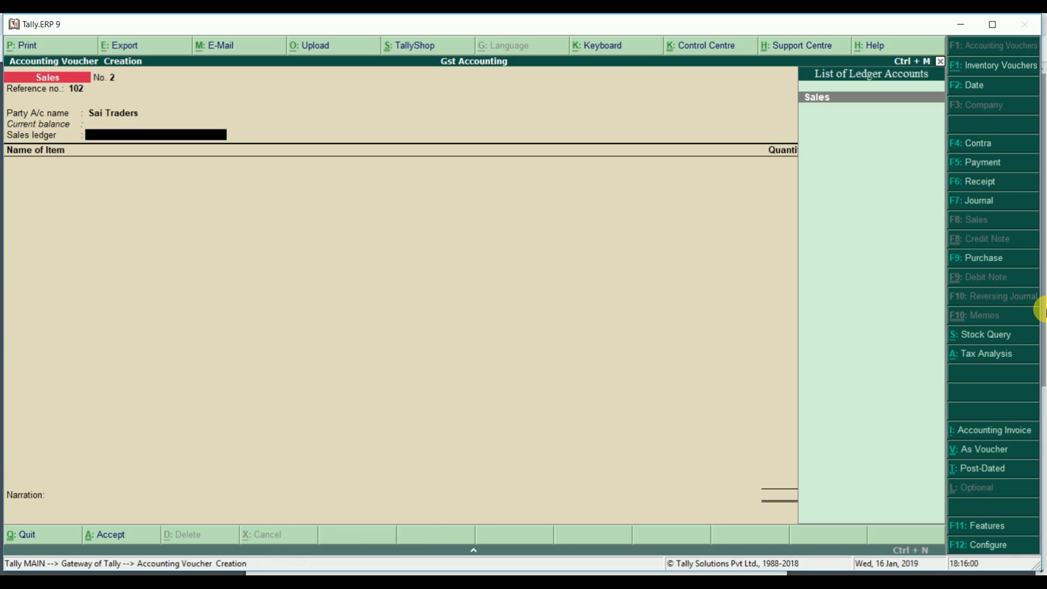
{"action": "key", "text": "Return"}
{"action": "key", "text": "Return"}
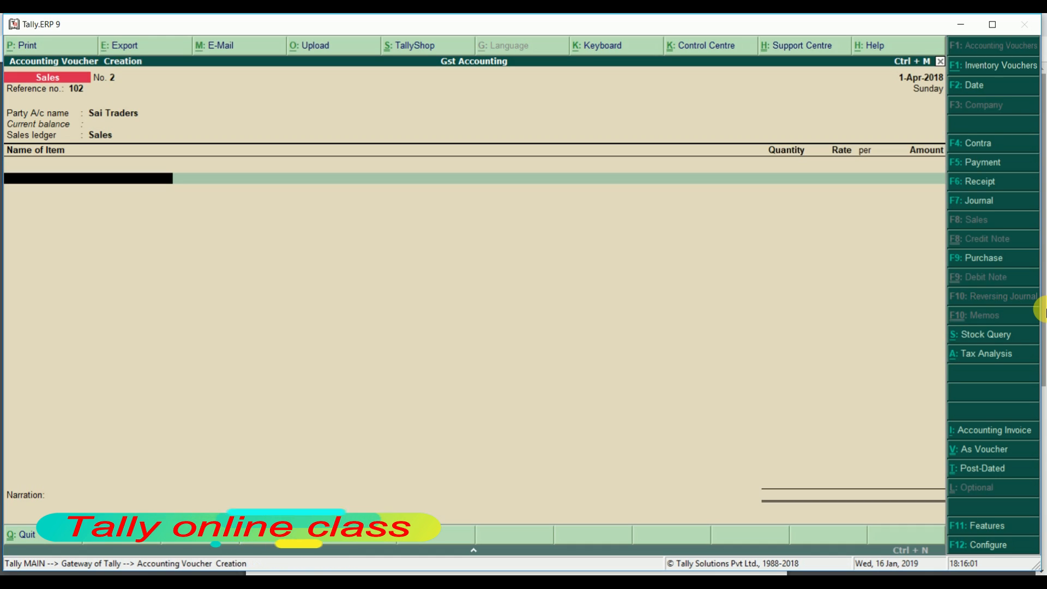
{"action": "type", "text": "L"}
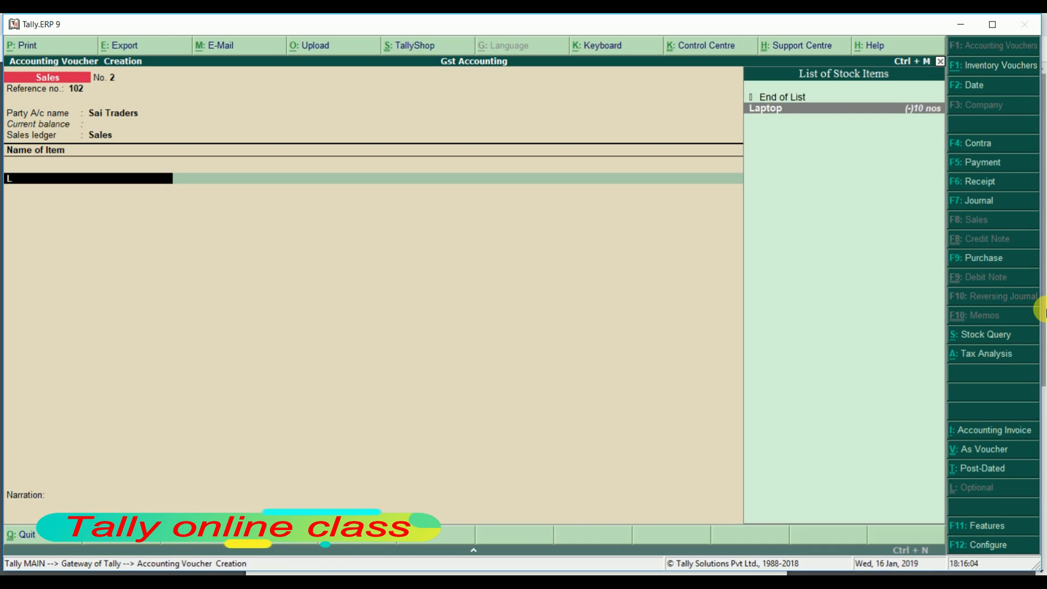
{"action": "key", "text": "Return"}
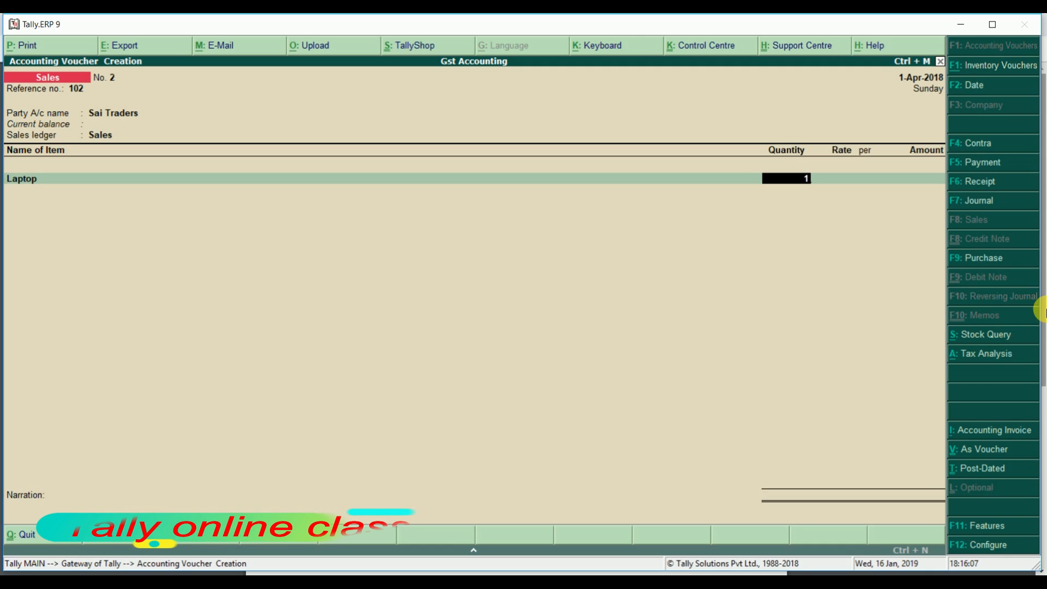
{"action": "type", "text": "10"}
{"action": "key", "text": "Return"}
{"action": "key", "text": "Return"}
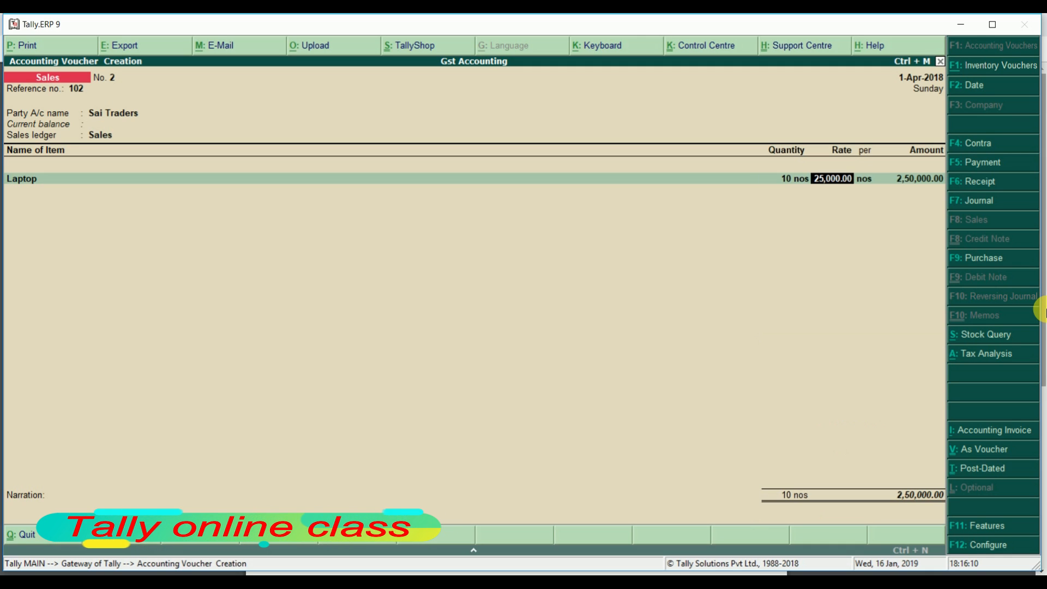
{"action": "type", "text": "26000"}
{"action": "key", "text": "Return"}
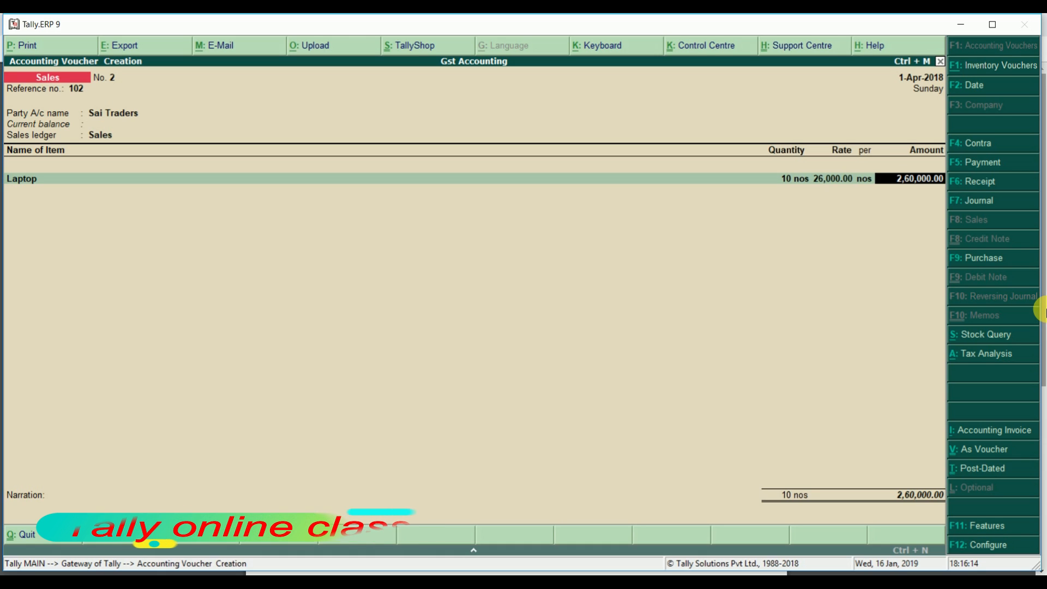
{"action": "key", "text": "Return"}
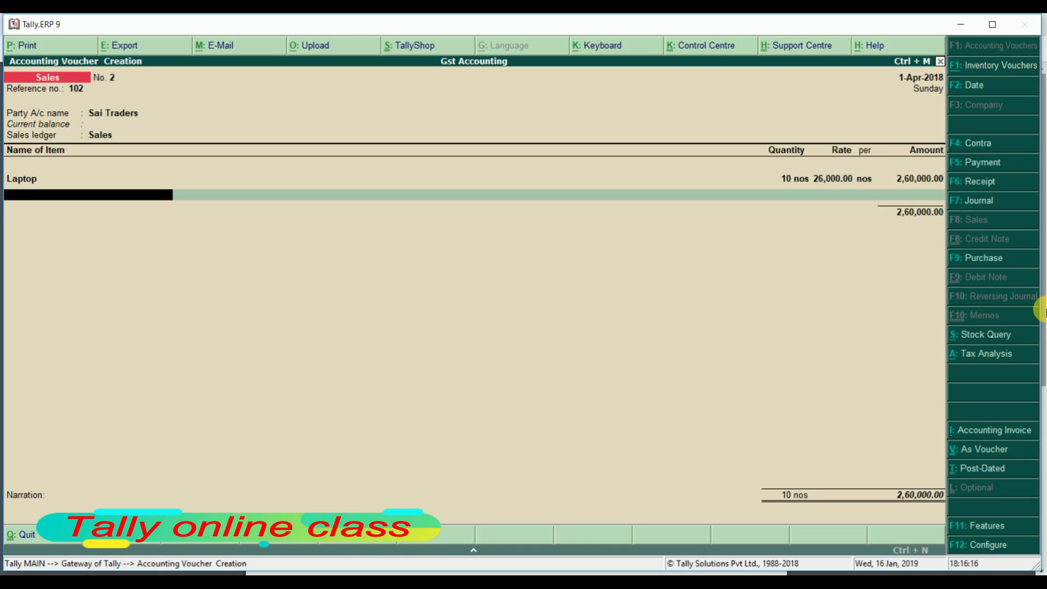
Add a Cgst 9% ledger line below the Laptop item
{"action": "key", "text": "Return"}
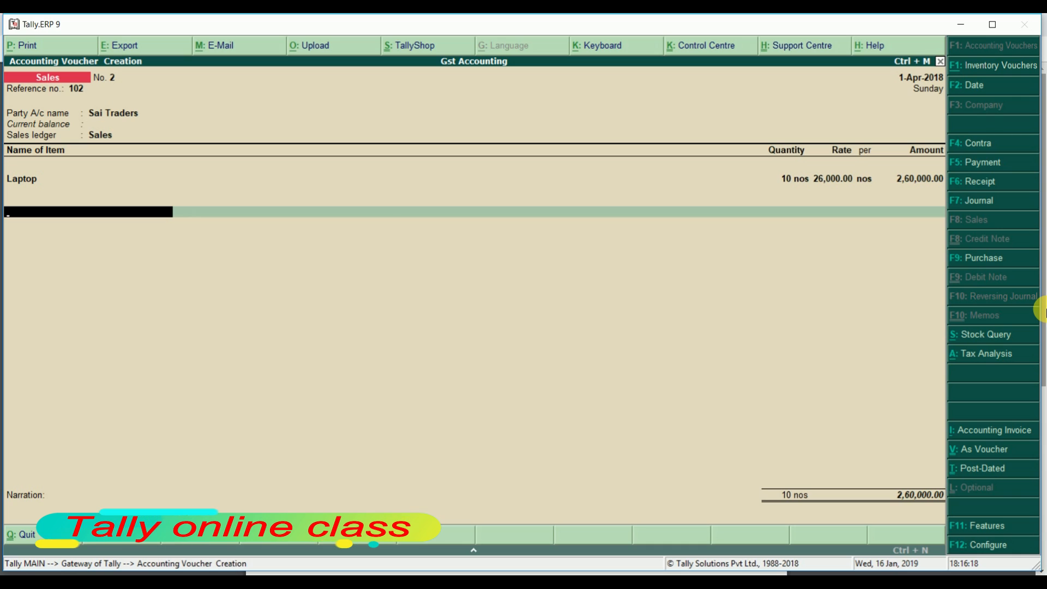
{"action": "type", "text": "Cg"}
{"action": "key", "text": "Return"}
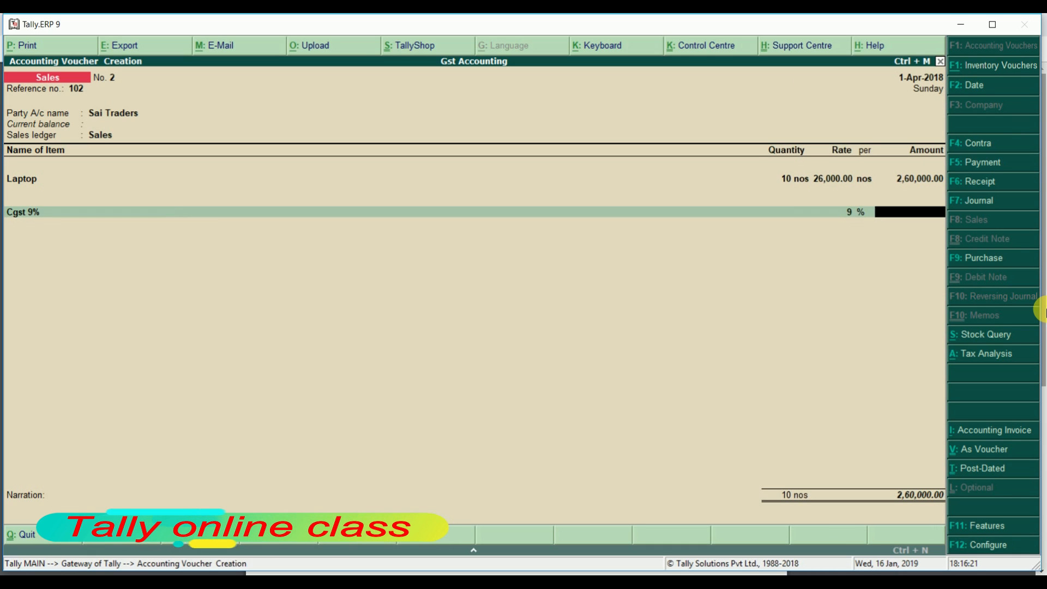
Go back to the Cgst 9% line and start a new ledger named 'Igst 18%'
{"action": "key", "text": "BackSpace"}
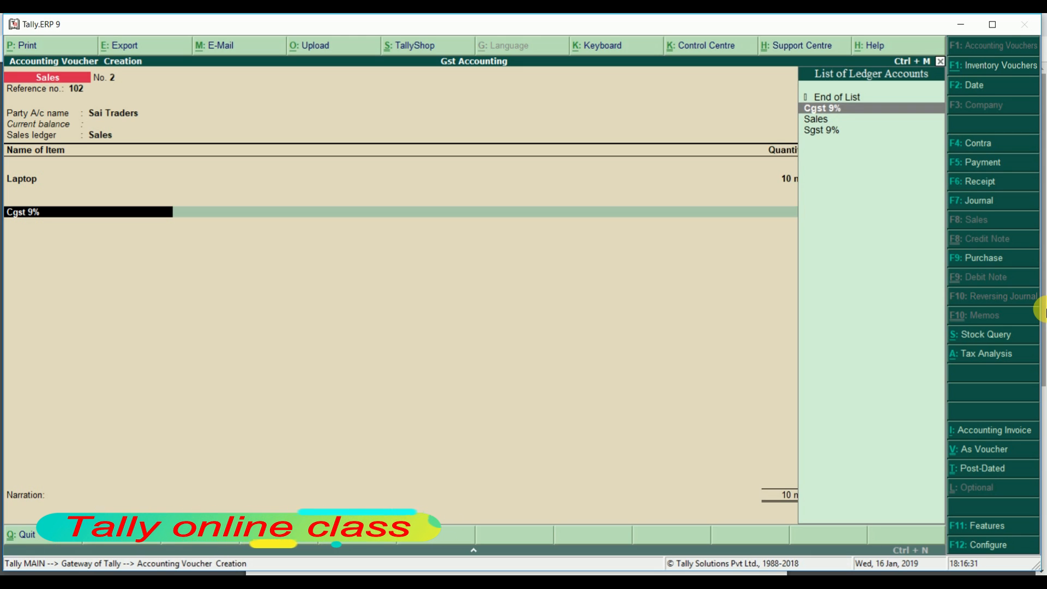
{"action": "key", "text": "alt+c"}
{"action": "type", "text": "Igst 18%"}
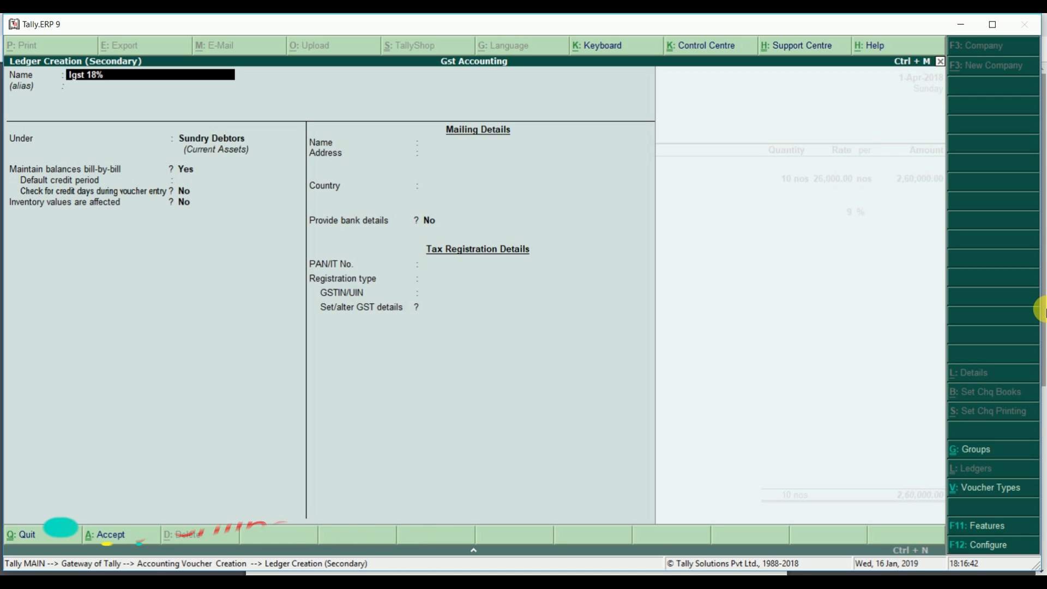
Name the new ledger Igst 18% and place it under Duties & Taxes
{"action": "key", "text": "Return"}
{"action": "key", "text": "Return"}
{"action": "type", "text": "du"}
{"action": "key", "text": "Return"}
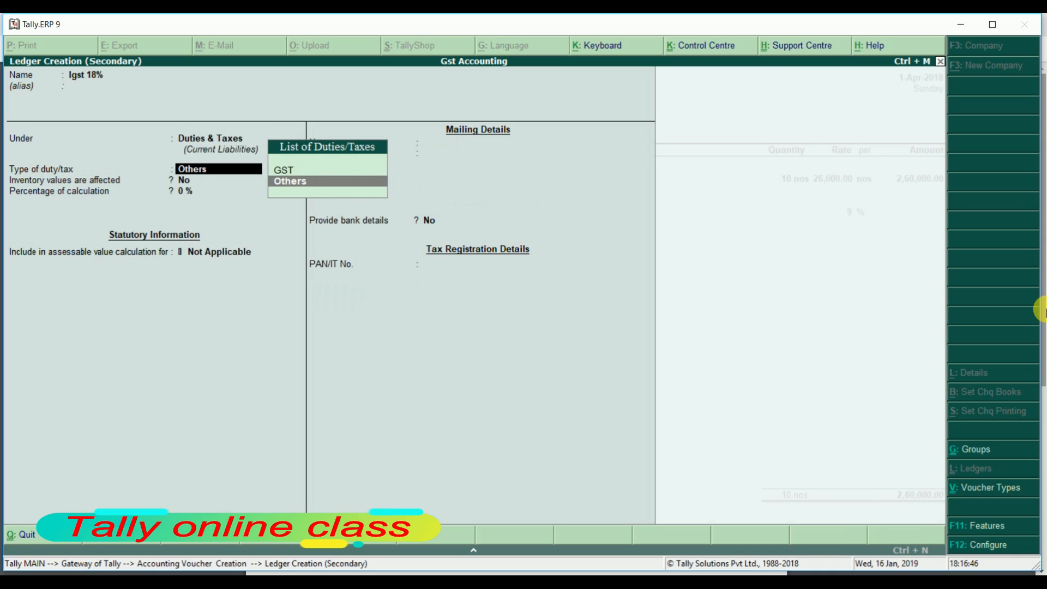
{"action": "key", "text": "Up"}
Make it a GST Integrated Tax duty at 18% and complete the ledger form
{"action": "key", "text": "Return"}
{"action": "key", "text": "Down"}
{"action": "key", "text": "Down"}
{"action": "key", "text": "Down"}
{"action": "key", "text": "Up"}
{"action": "key", "text": "Return"}
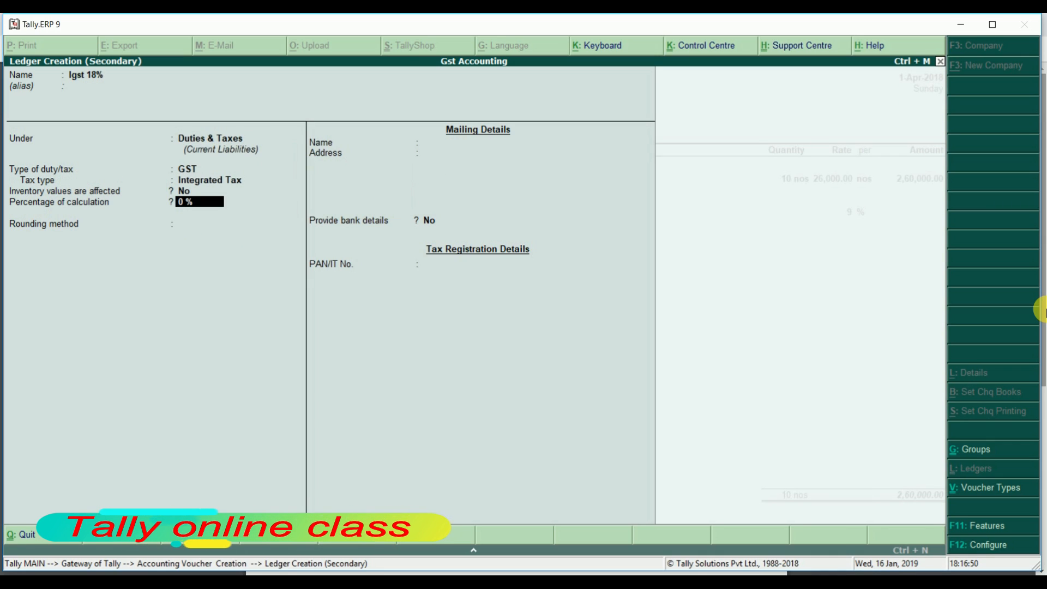
{"action": "type", "text": "18"}
{"action": "key", "text": "BackSpace"}
{"action": "type", "text": "8"}
{"action": "key", "text": "Return"}
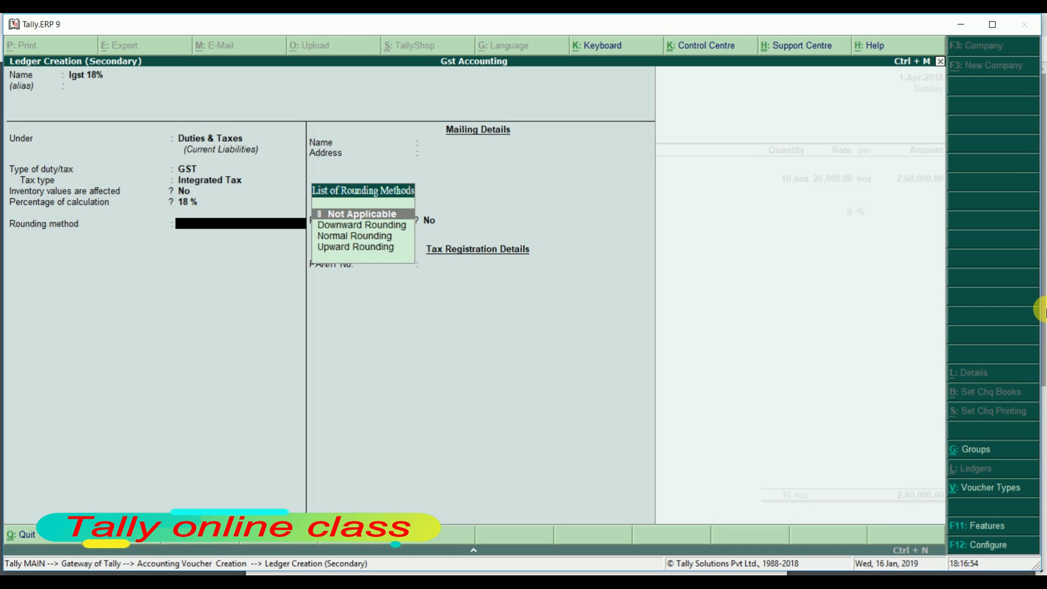
{"action": "key", "text": "Return"}
{"action": "key", "text": "Return"}
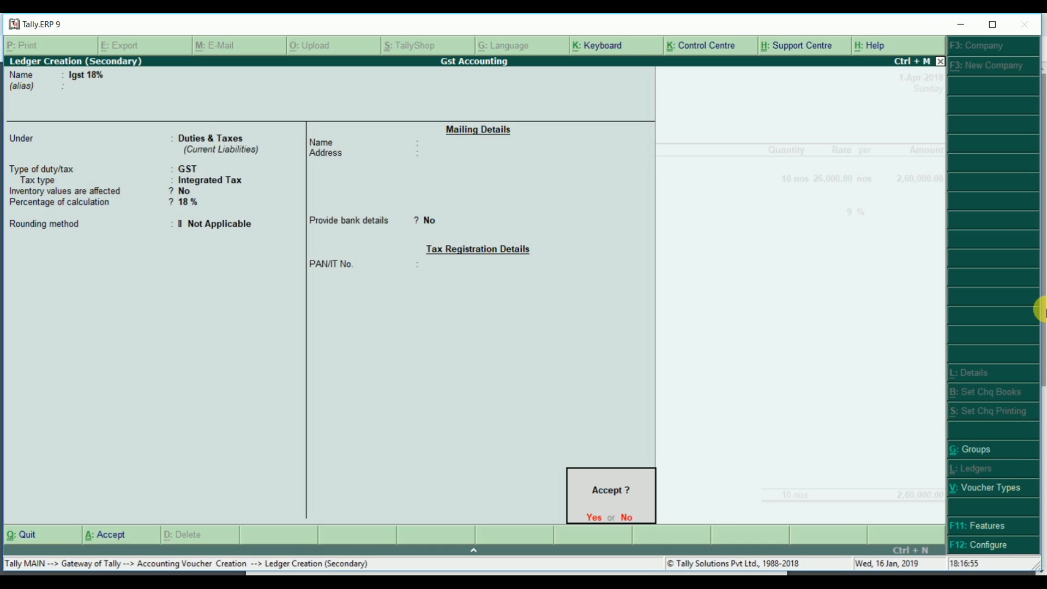
{"action": "key", "text": "Return"}
{"action": "key", "text": "Return"}
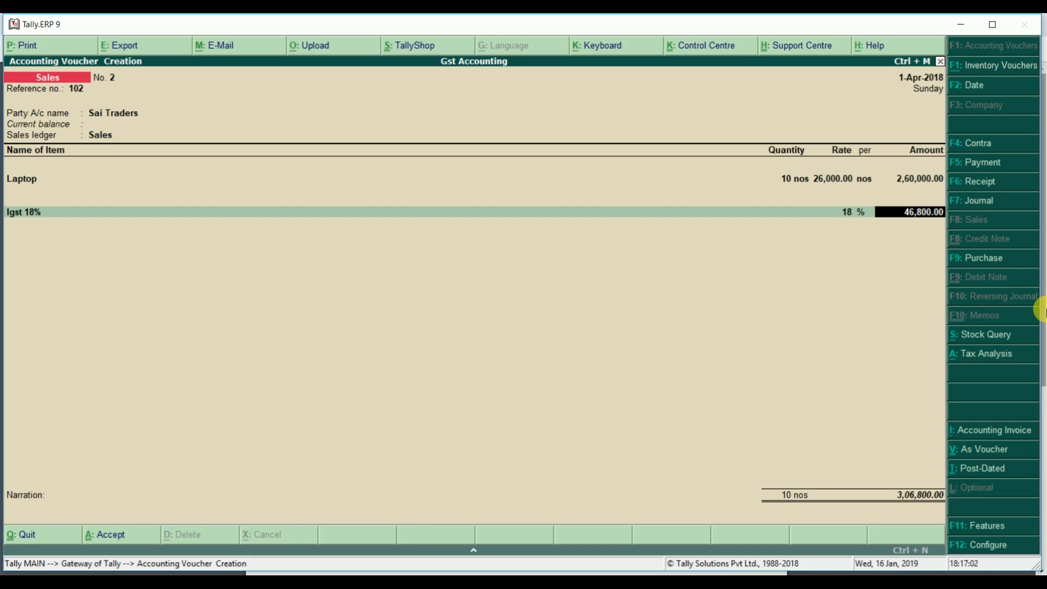
Check the detailed tax analysis showing 46,800.00 Igst 18% on the voucher
{"action": "key", "text": "Return"}
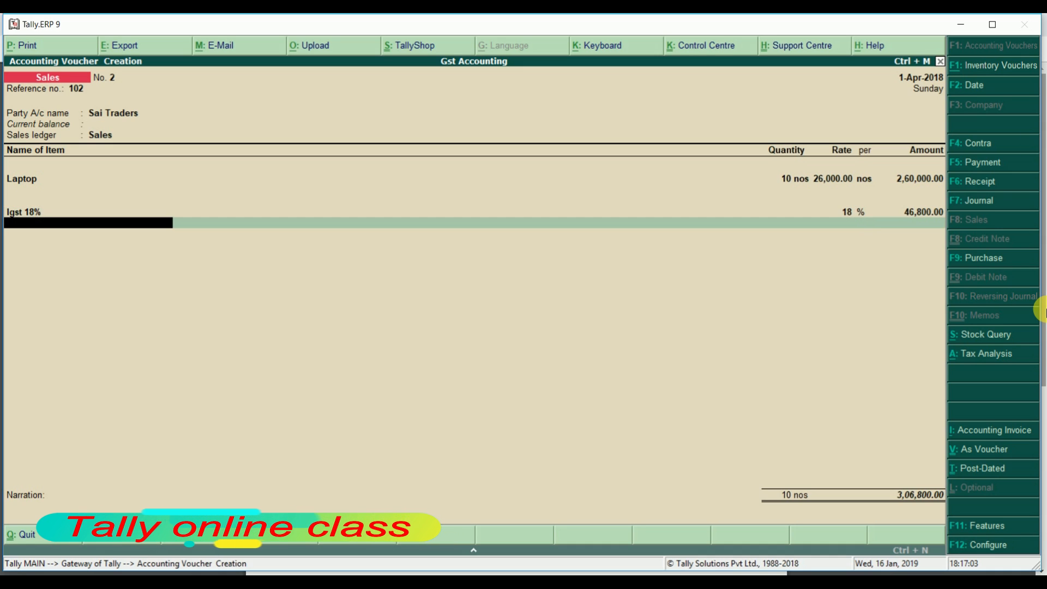
{"action": "key", "text": "Return"}
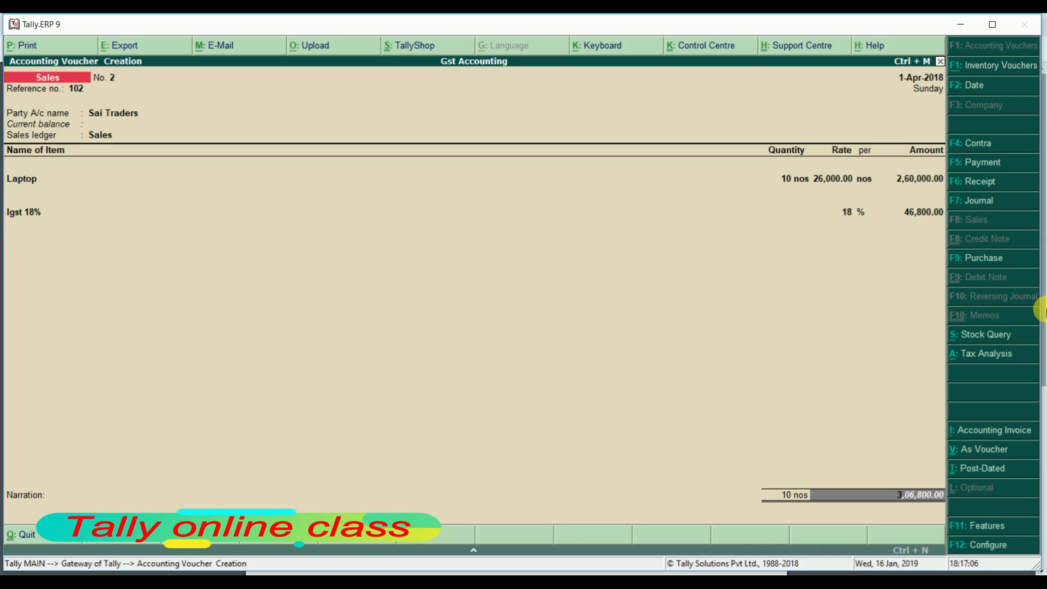
{"action": "key", "text": "alt+a"}
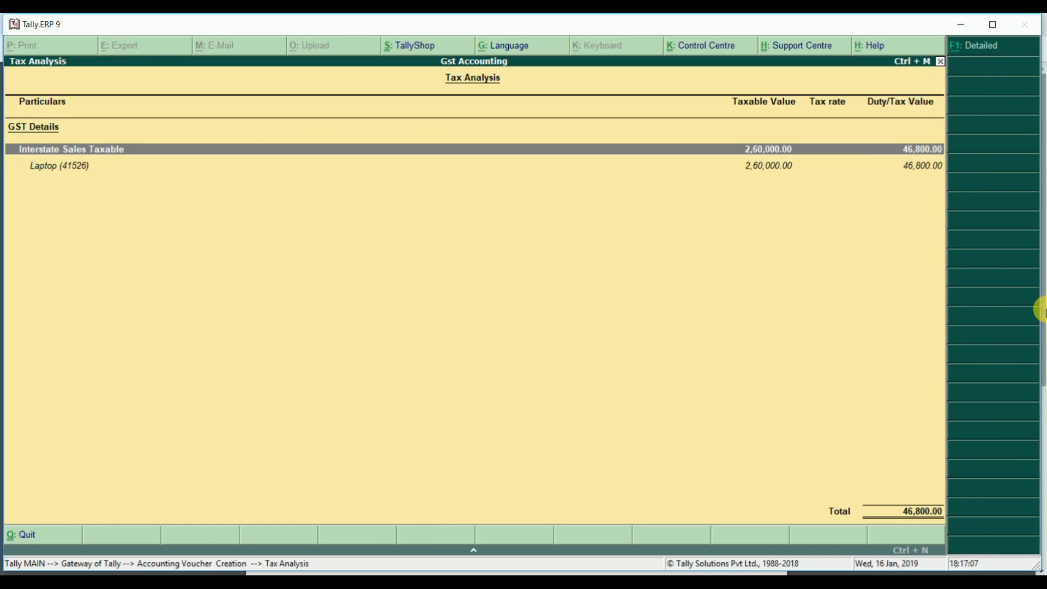
{"action": "key", "text": "alt+F1"}
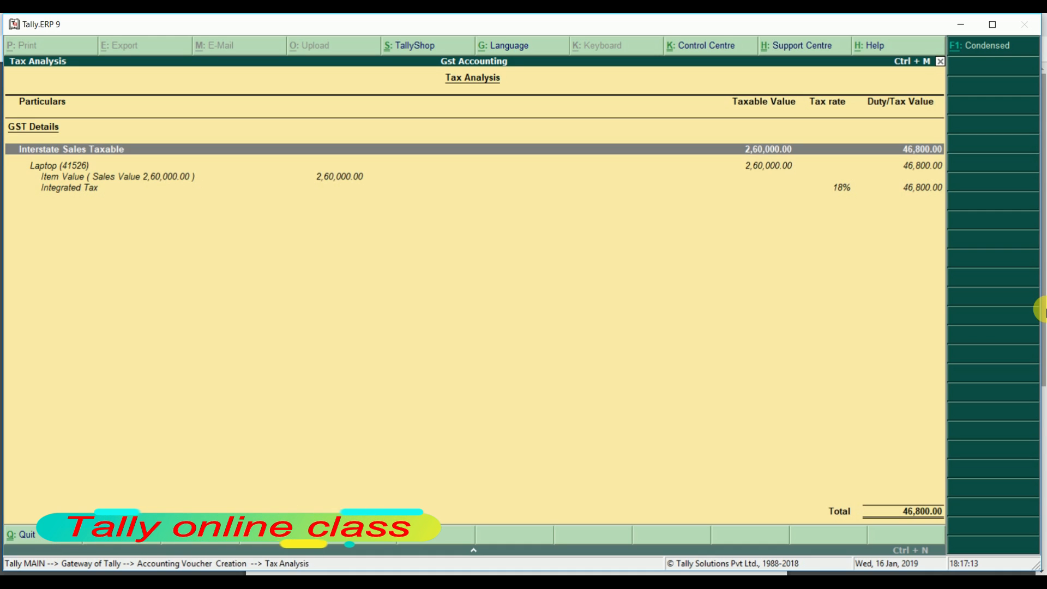
{"action": "key", "text": "Escape"}
Record the invoice as a New Ref bill and save the 3,06,800.00 voucher
{"action": "key", "text": "Return"}
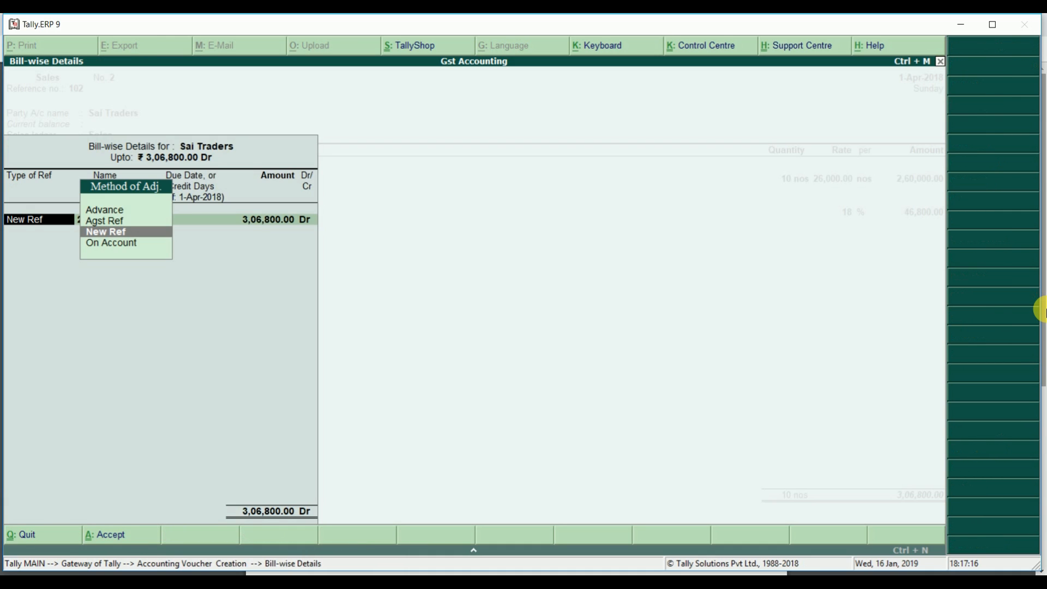
{"action": "key", "text": "Return"}
{"action": "key", "text": "Return"}
{"action": "key", "text": "Return"}
{"action": "key", "text": "Return"}
{"action": "key", "text": "Return"}
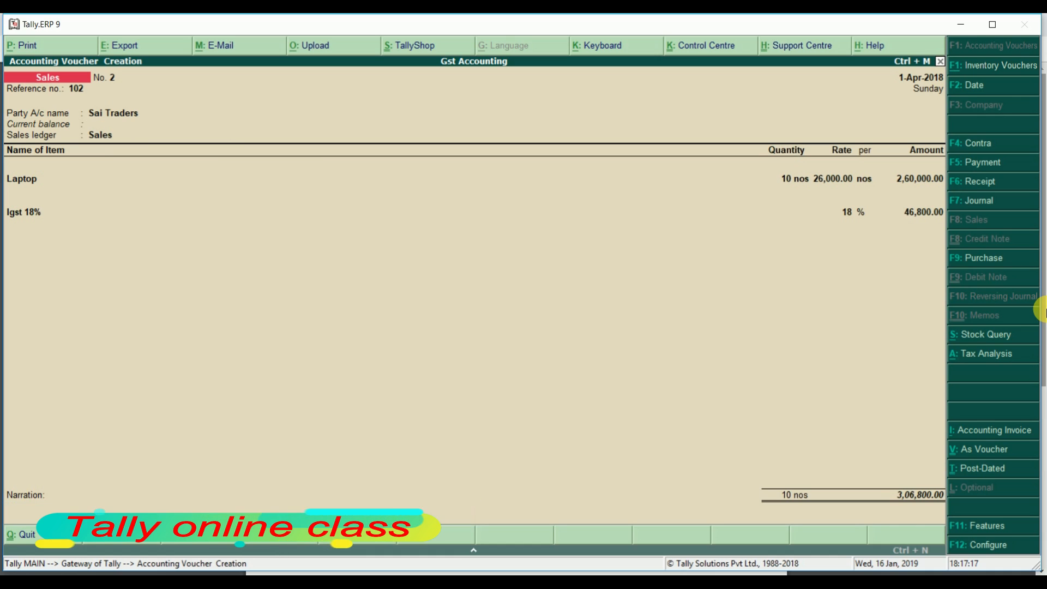
{"action": "key", "text": "Return"}
{"action": "key", "text": "Return"}
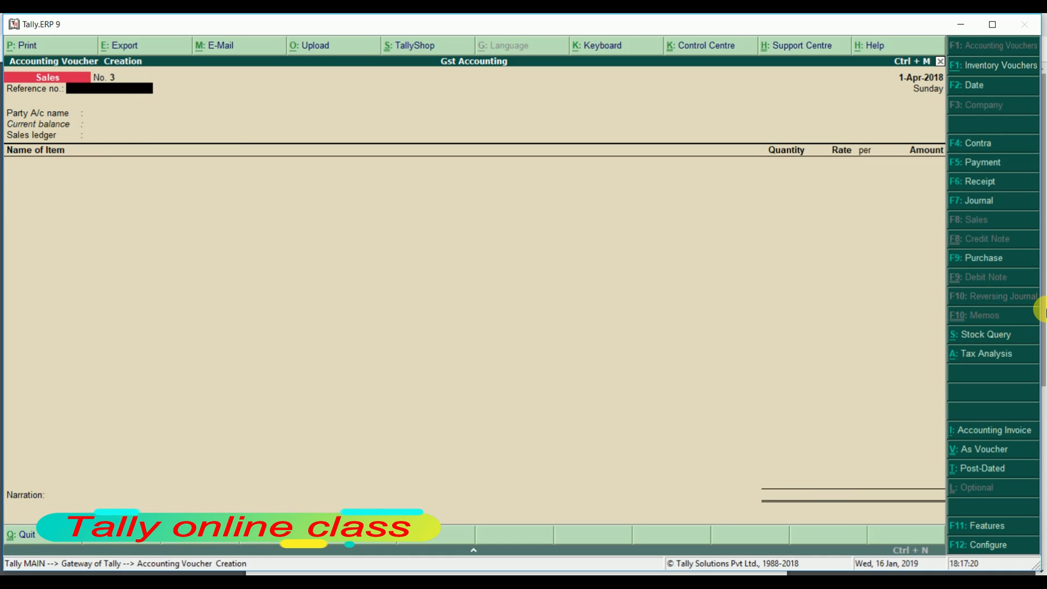
{"action": "key", "text": "Escape"}
Open the GSTR-1 return and list the B2B invoices by party
{"action": "key", "text": "Return"}
{"action": "key", "text": "d"}
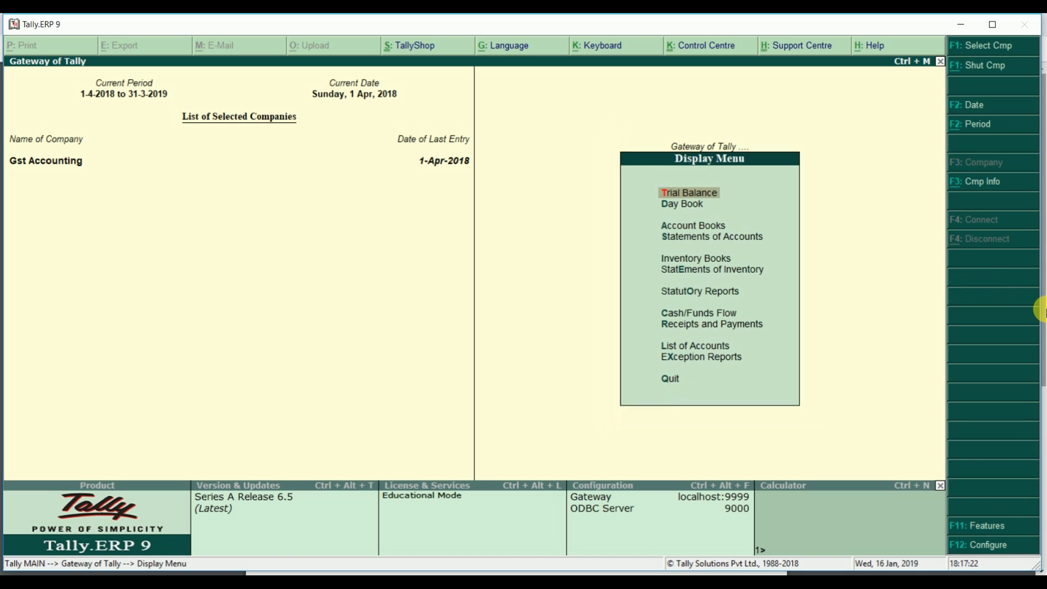
{"action": "key", "text": "o"}
{"action": "key", "text": "Return"}
{"action": "key", "text": "Return"}
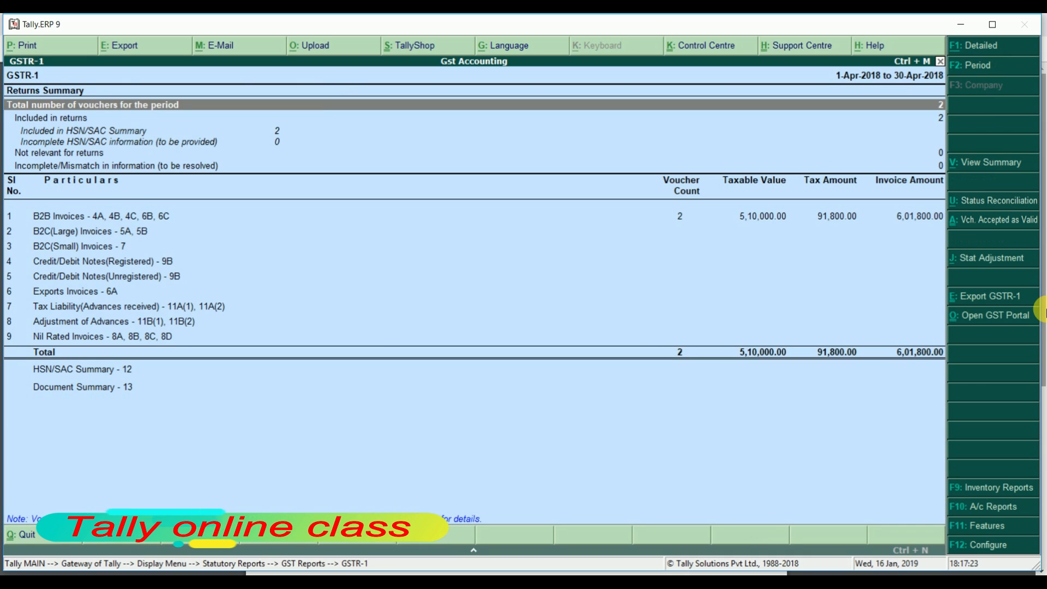
{"action": "key", "text": "Down"}
{"action": "key", "text": "Down"}
{"action": "key", "text": "Down"}
{"action": "key", "text": "Down"}
{"action": "key", "text": "Down"}
{"action": "key", "text": "Down"}
{"action": "key", "text": "Up"}
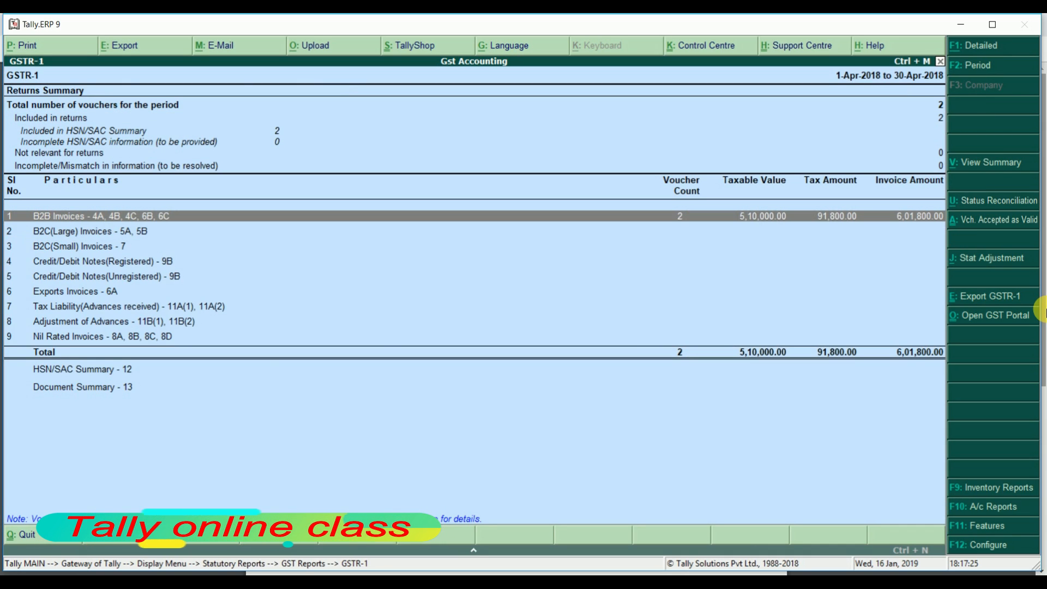
{"action": "key", "text": "Return"}
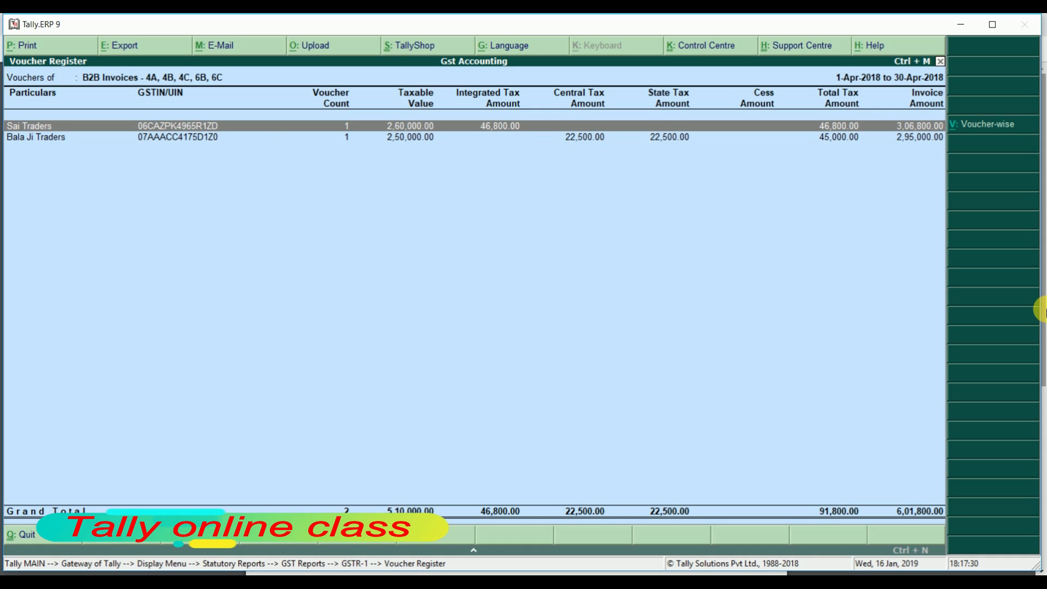
Compare Sai Traders and Bala Ji Traders tax figures, then return to the GSTR-1 summary
{"action": "key", "text": "Down"}
{"action": "key", "text": "Up"}
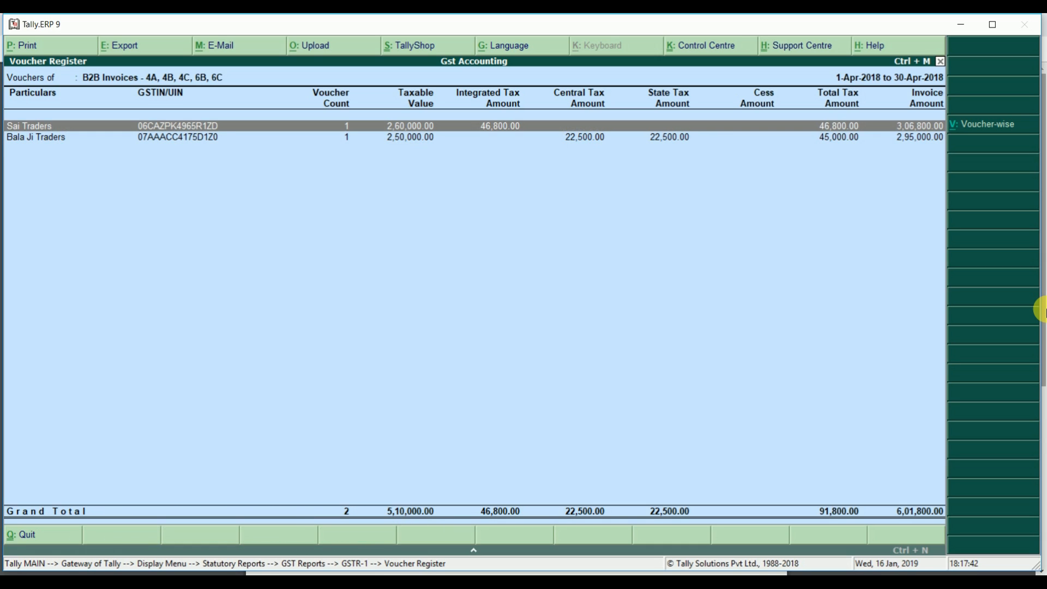
{"action": "key", "text": "Down"}
{"action": "key", "text": "Up"}
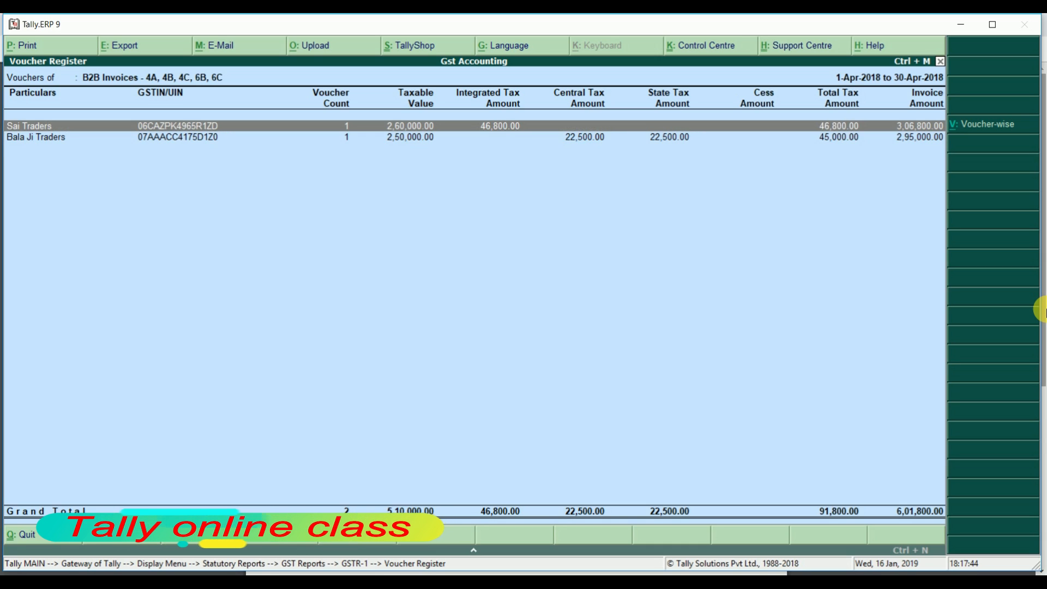
{"action": "key", "text": "Down"}
{"action": "key", "text": "Up"}
{"action": "key", "text": "Down"}
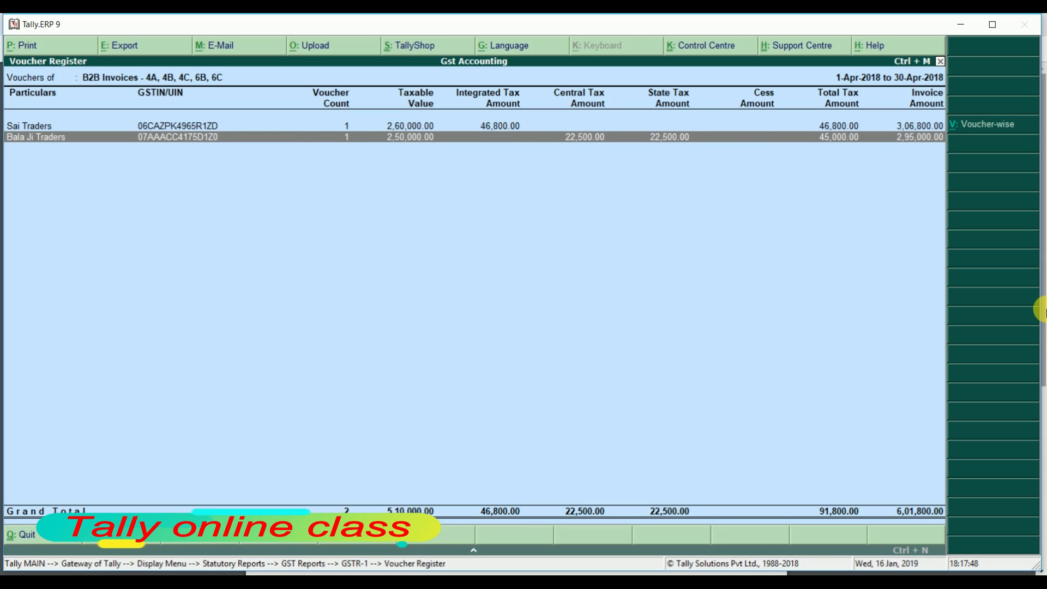
{"action": "key", "text": "Escape"}
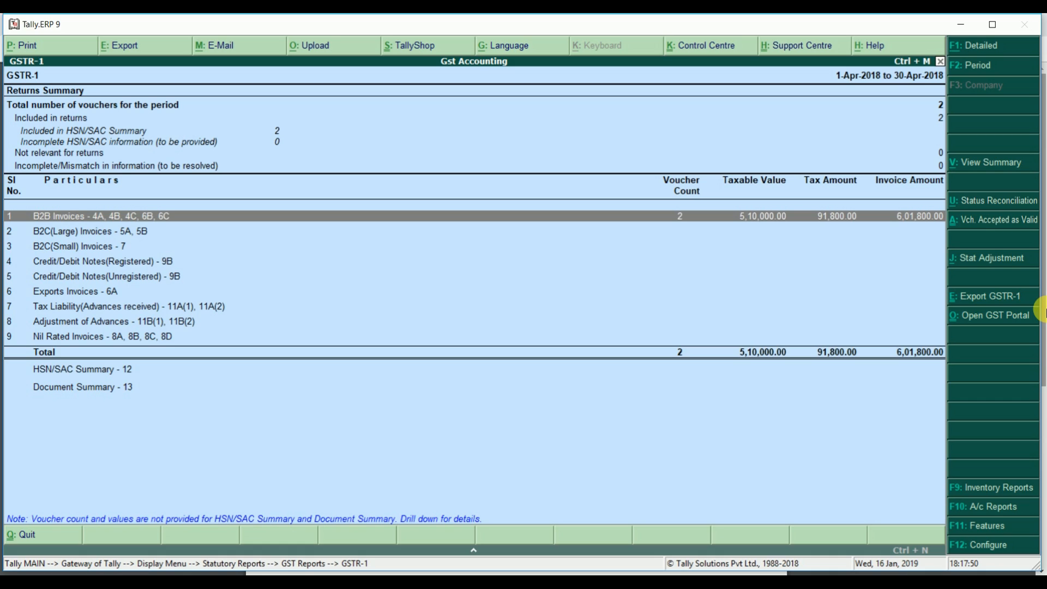